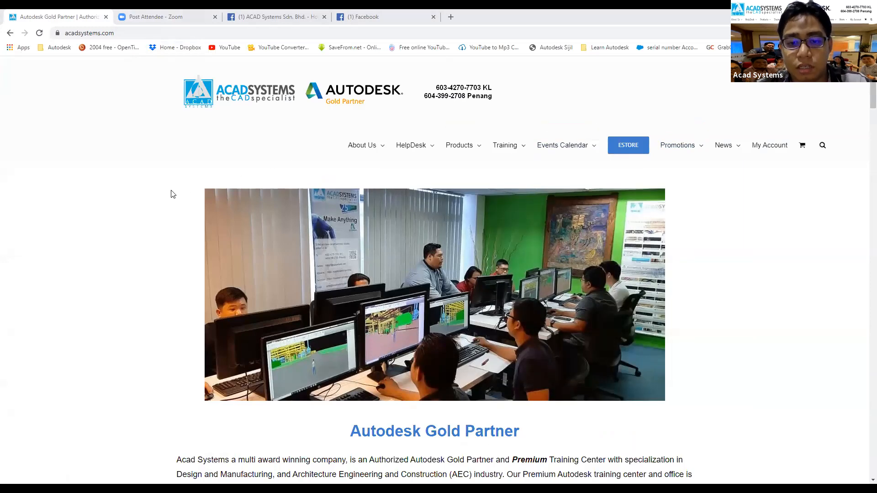
Look through the Acad Systems homepage's promotions and workshops, and open the Product Design & Manufacturing Collection product page.
{"action": "scroll", "coordinate": [178, 188], "scroll_direction": "down", "scroll_amount": 2}
{"action": "scroll", "coordinate": [182, 185], "scroll_direction": "down", "scroll_amount": 5}
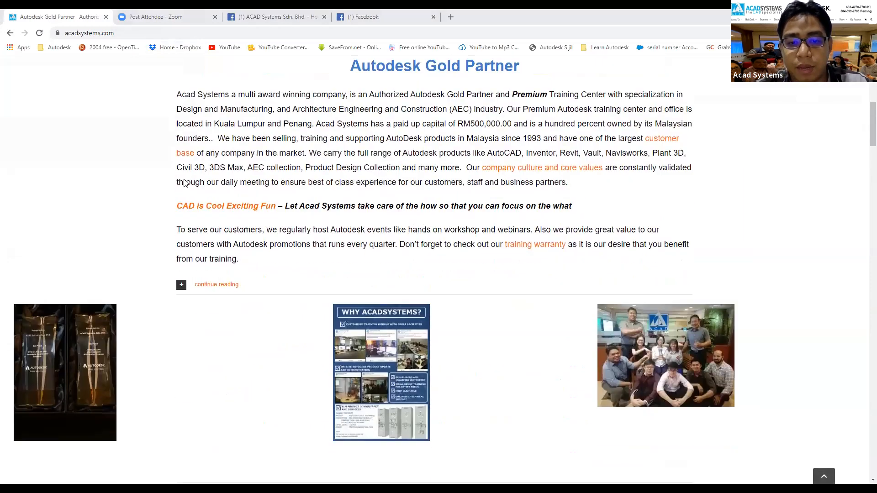
{"action": "scroll", "coordinate": [184, 182], "scroll_direction": "down", "scroll_amount": 12}
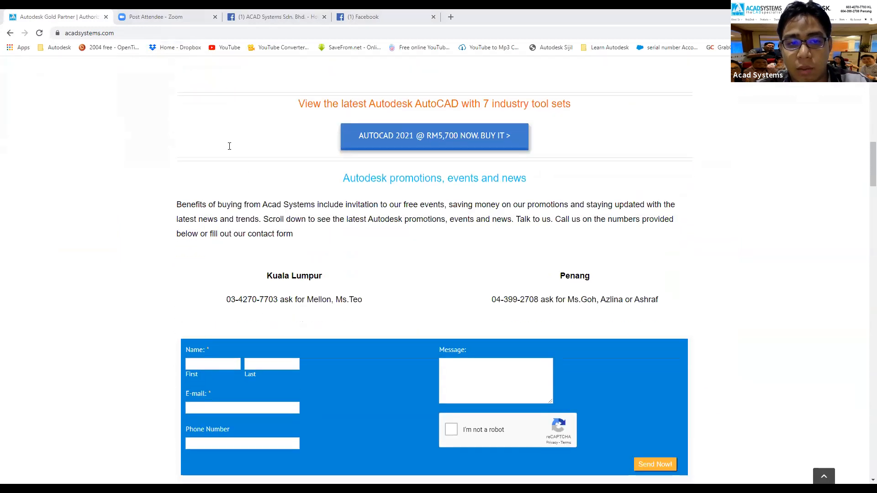
{"action": "scroll", "coordinate": [223, 153], "scroll_direction": "down", "scroll_amount": 4}
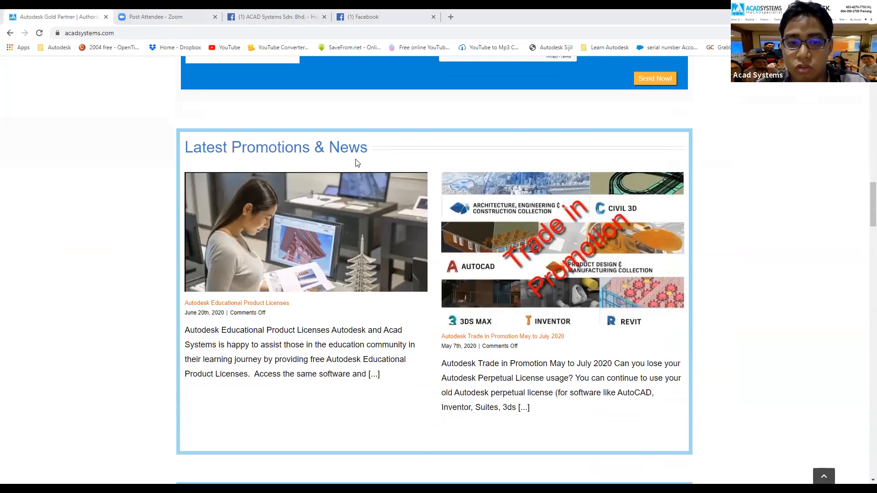
{"action": "scroll", "coordinate": [430, 203], "scroll_direction": "down", "scroll_amount": 3}
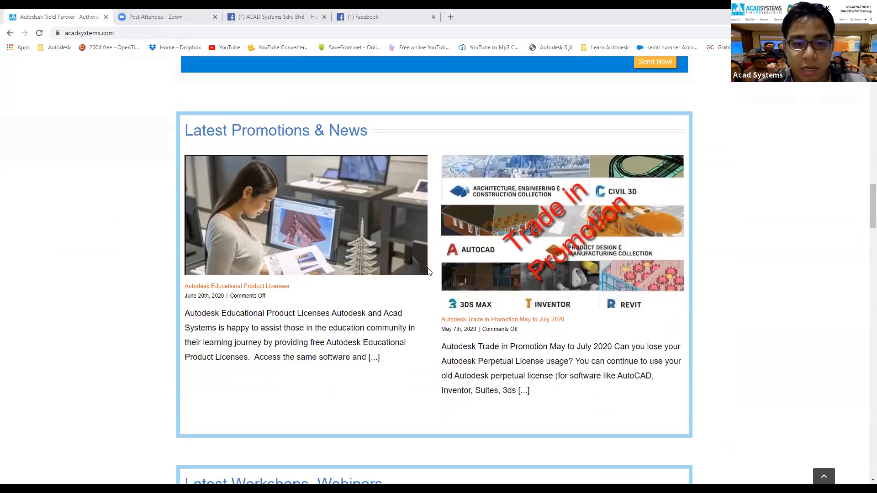
{"action": "scroll", "coordinate": [475, 201], "scroll_direction": "down", "scroll_amount": 6}
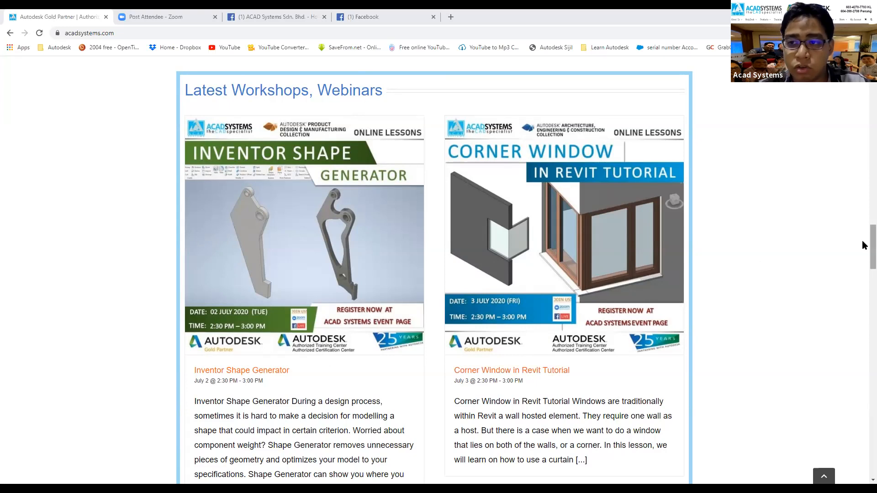
{"action": "left_click_drag", "start_coordinate": [873, 245], "coordinate": [873, 78]}
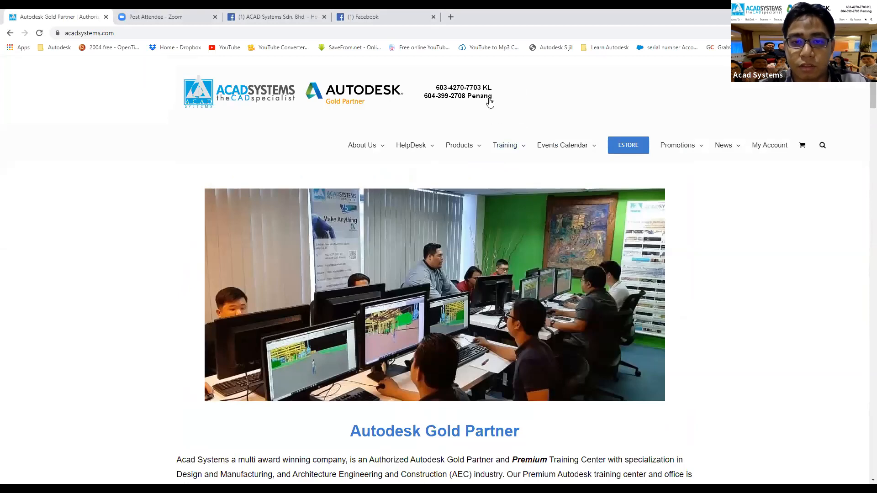
{"action": "mouse_move", "coordinate": [456, 145]}
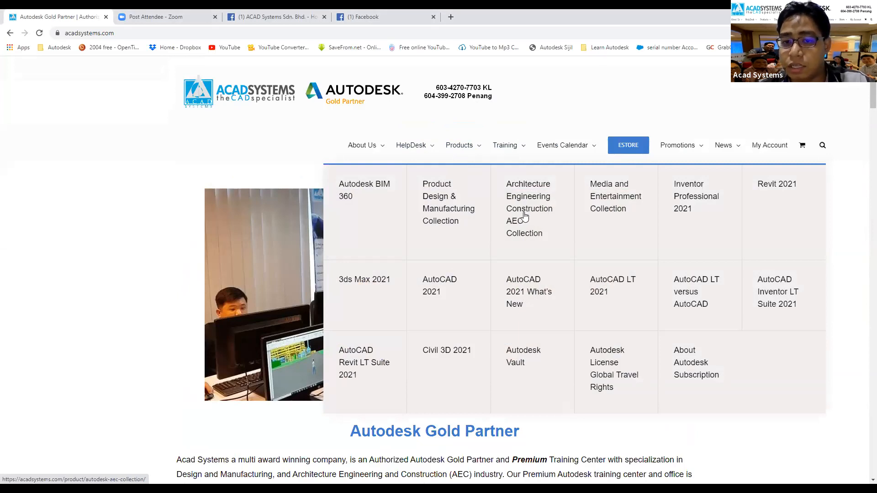
{"action": "left_click", "coordinate": [448, 221]}
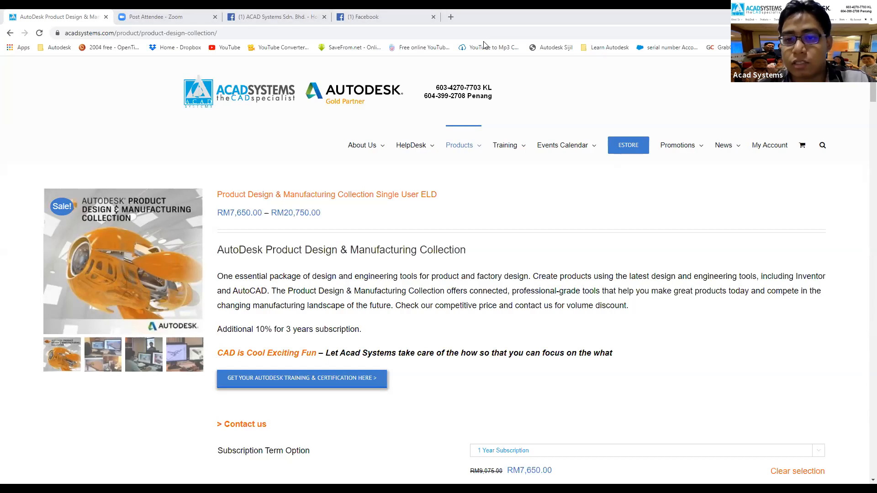
Switch to Autodesk Inventor and examine the two gripper arm subassemblies and their mounting bolts in the robot assembly.
{"action": "key", "text": "alt+Tab"}
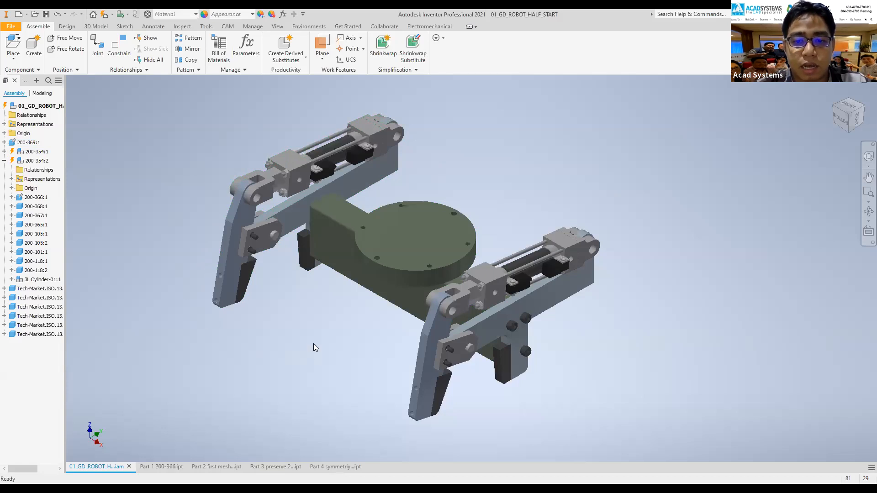
{"action": "left_click", "coordinate": [496, 264]}
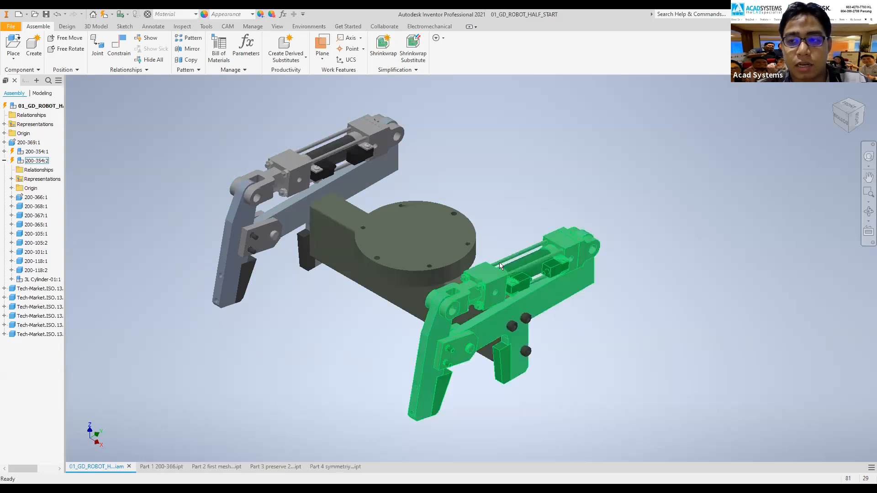
{"action": "left_click", "coordinate": [591, 214]}
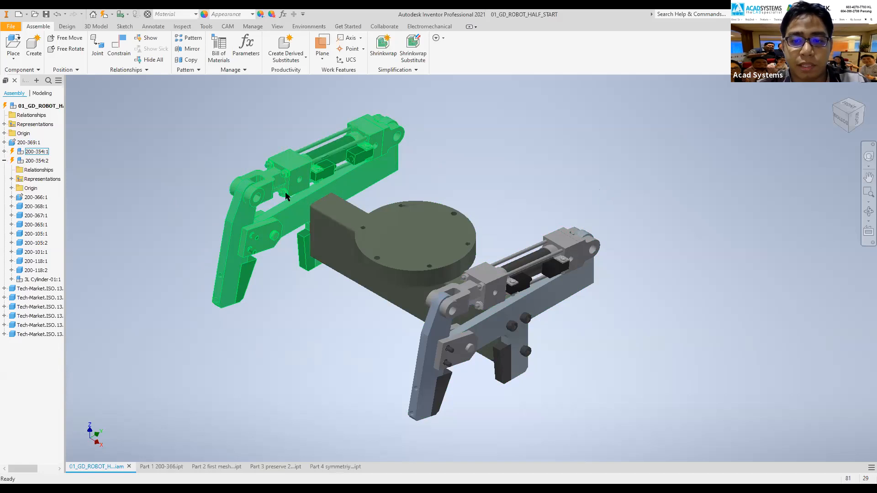
{"action": "scroll", "coordinate": [525, 373], "scroll_direction": "down", "scroll_amount": 5}
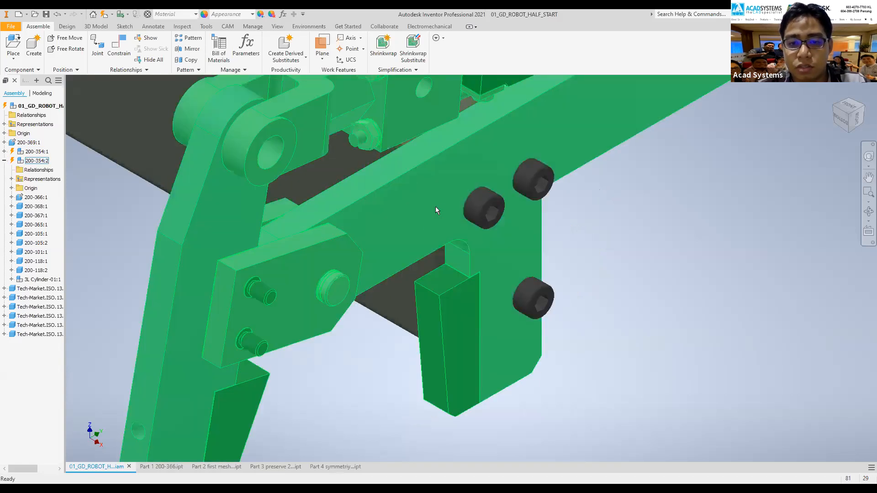
{"action": "scroll", "coordinate": [503, 254], "scroll_direction": "up", "scroll_amount": 3}
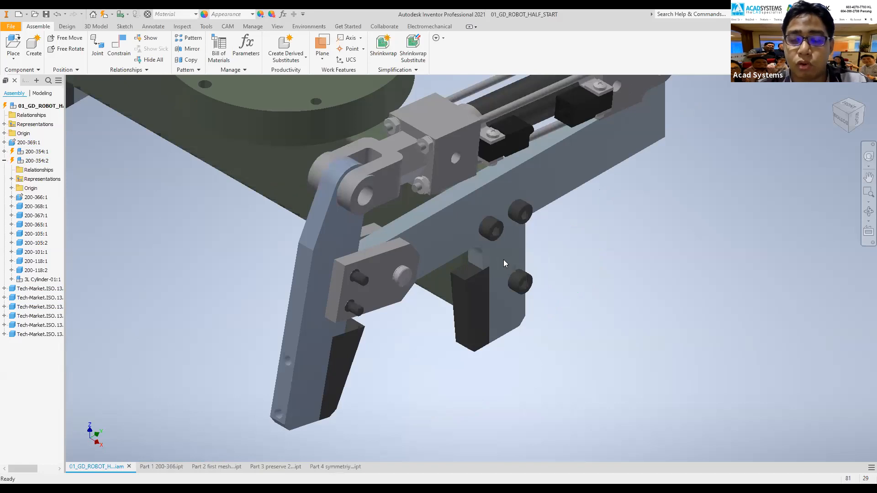
{"action": "scroll", "coordinate": [594, 206], "scroll_direction": "up", "scroll_amount": 5}
{"action": "middle_click_drag", "start_coordinate": [641, 235], "coordinate": [593, 362]}
{"action": "middle_click_drag", "start_coordinate": [589, 256], "coordinate": [588, 300]}
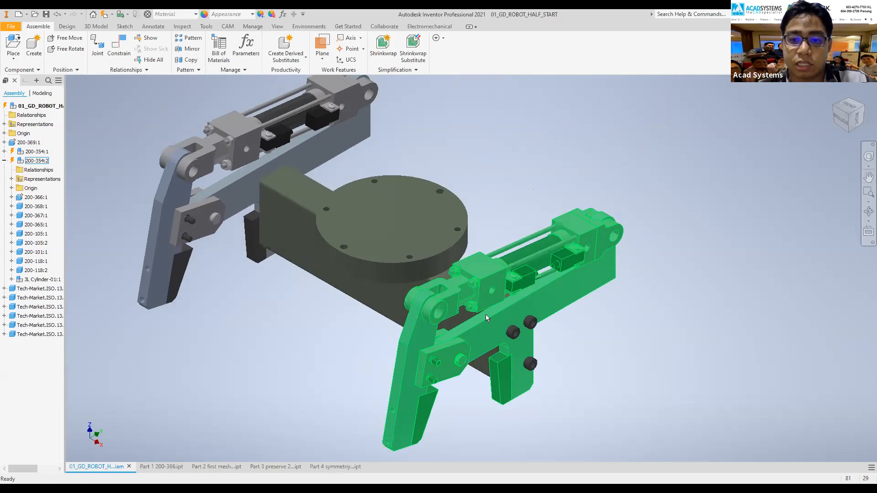
{"action": "mouse_move", "coordinate": [499, 329]}
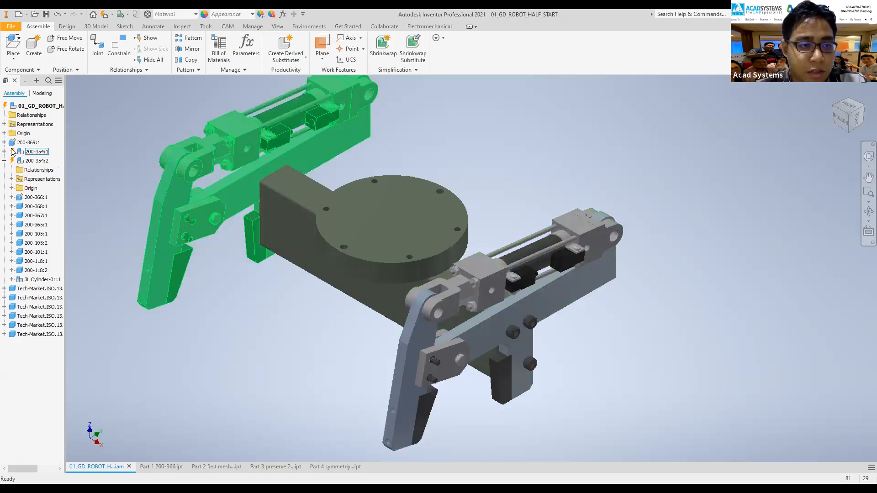
Locate component 200-366:1 in subassembly 200-354:2 and bring up its part document, Part 1 200-366.ipt.
{"action": "left_click", "coordinate": [30, 199]}
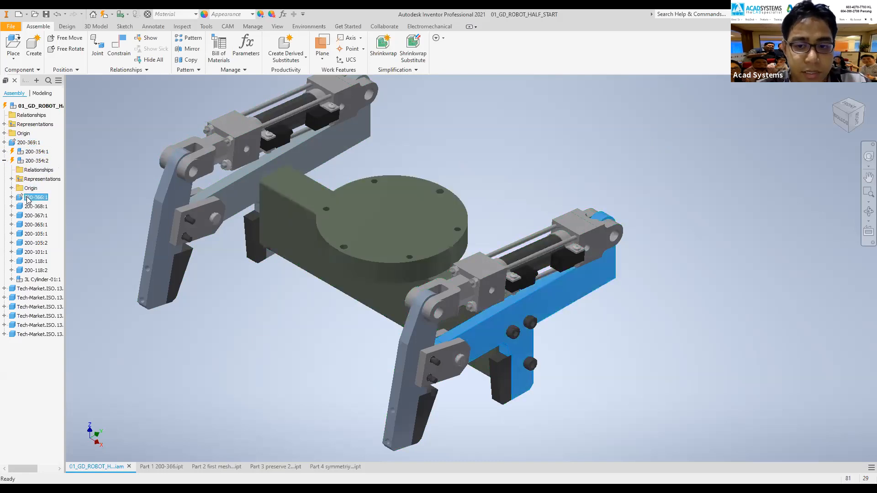
{"action": "right_click", "coordinate": [30, 200]}
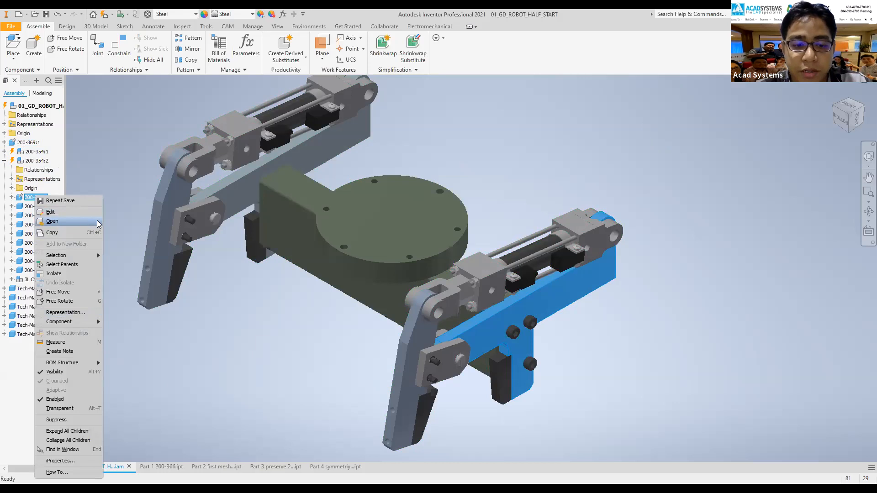
{"action": "left_click", "coordinate": [167, 467]}
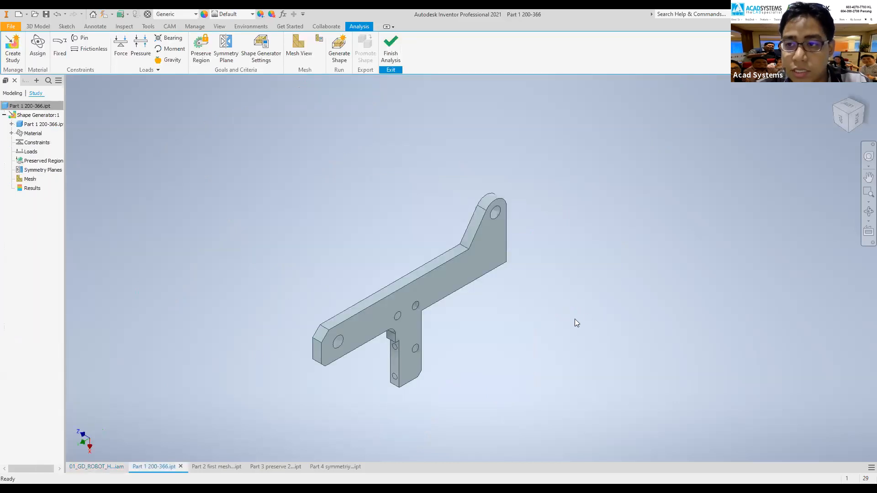
{"action": "scroll", "coordinate": [485, 313], "scroll_direction": "down", "scroll_amount": 5}
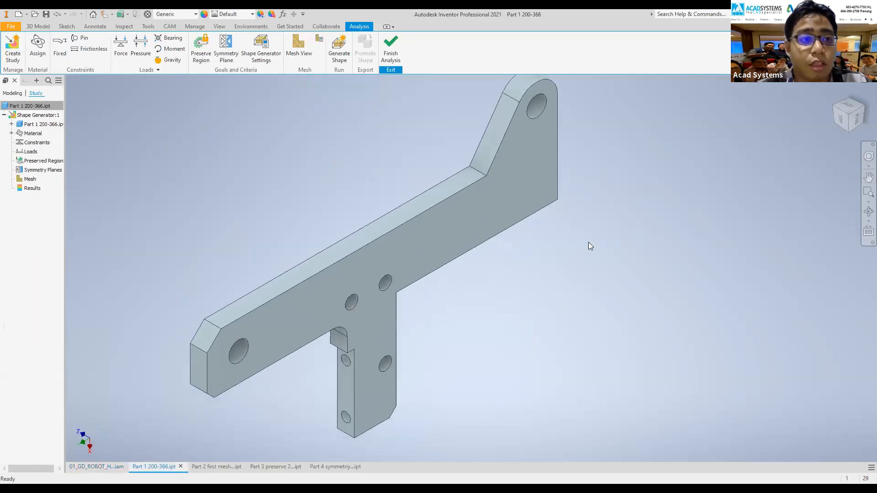
Finish the active analysis of the arm part and return to its 3D modelling environment.
{"action": "left_click", "coordinate": [390, 47]}
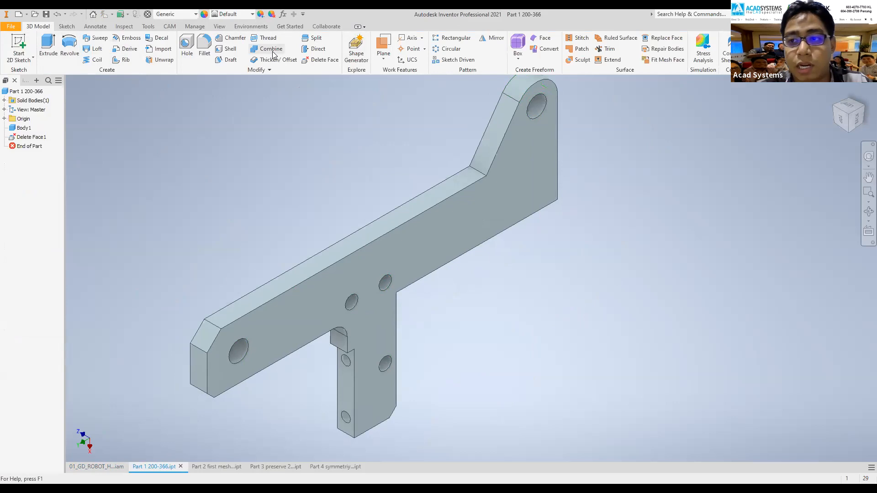
{"action": "key", "text": "F2"}
{"action": "left_click_drag", "start_coordinate": [337, 143], "coordinate": [352, 157]}
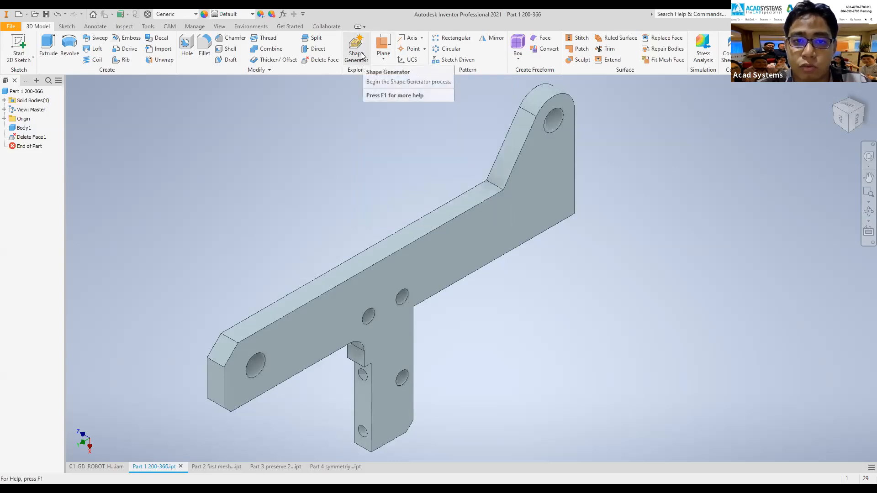
{"action": "left_click", "coordinate": [356, 53]}
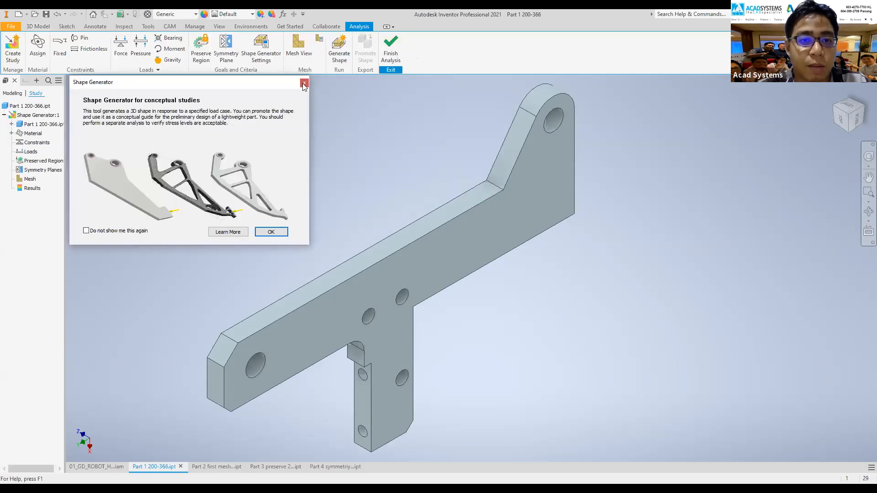
{"action": "left_click", "coordinate": [306, 84]}
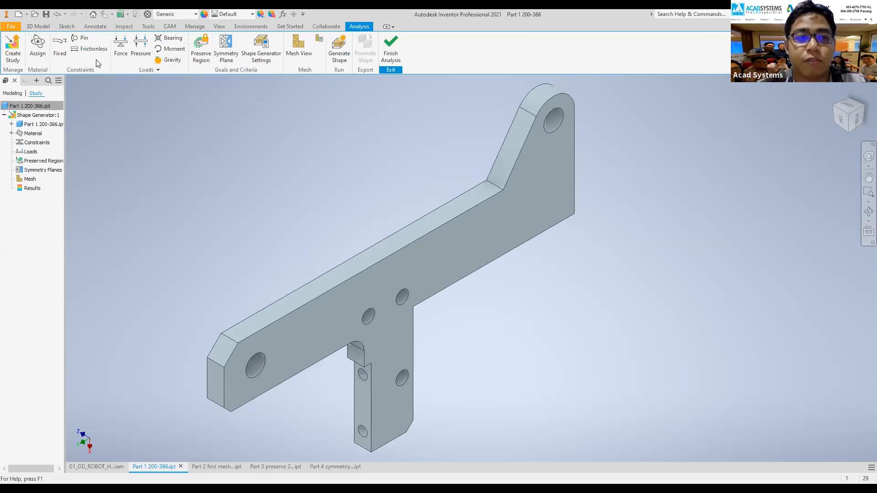
{"action": "left_click", "coordinate": [391, 48]}
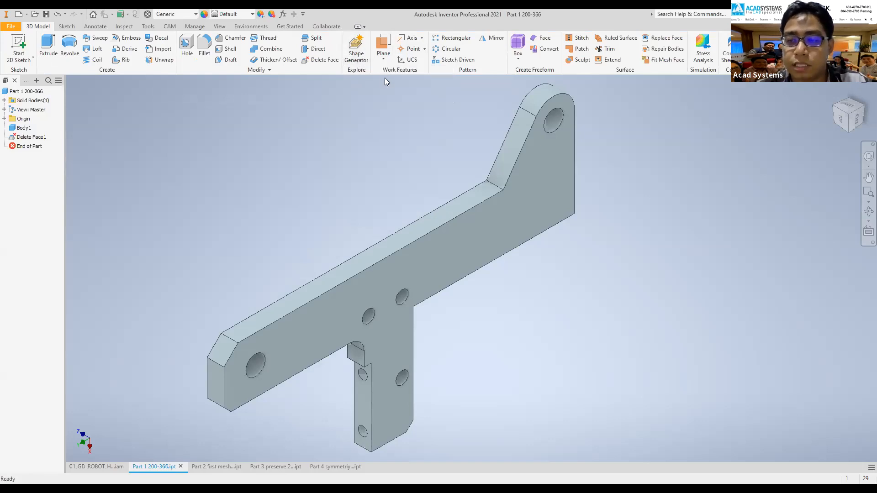
Enter the Stress Analysis environment for the arm part and delete the existing Shape Generator:1 study.
{"action": "left_click", "coordinate": [706, 59]}
{"action": "left_click", "coordinate": [400, 48]}
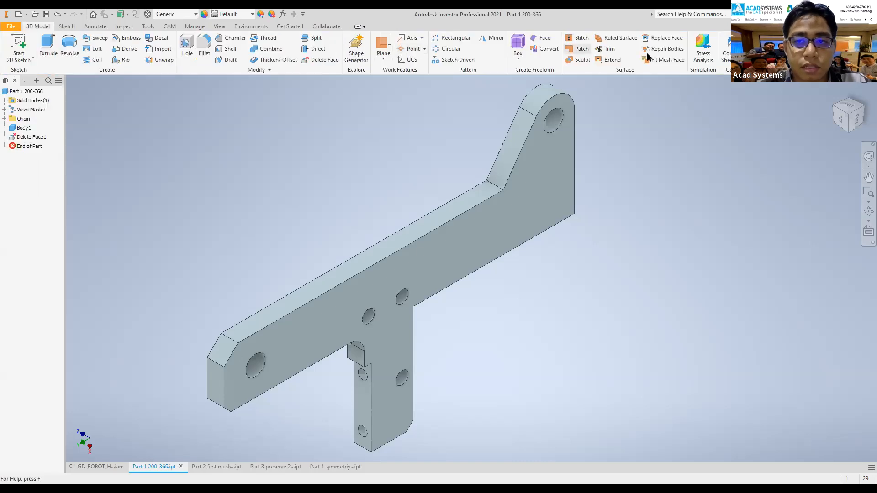
{"action": "left_click", "coordinate": [703, 50]}
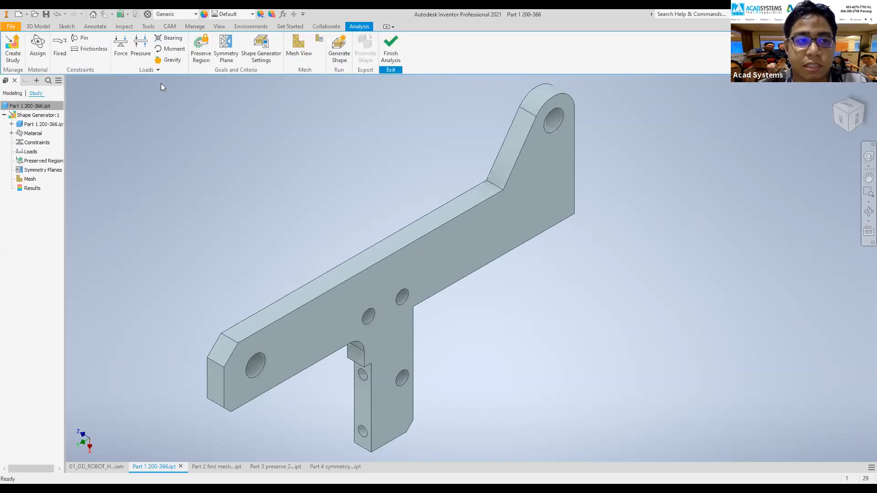
{"action": "right_click", "coordinate": [38, 115]}
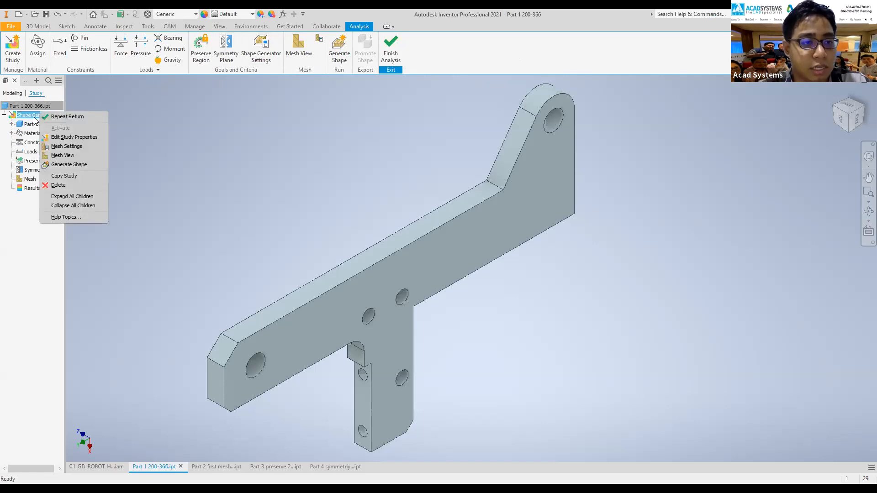
{"action": "left_click", "coordinate": [54, 186]}
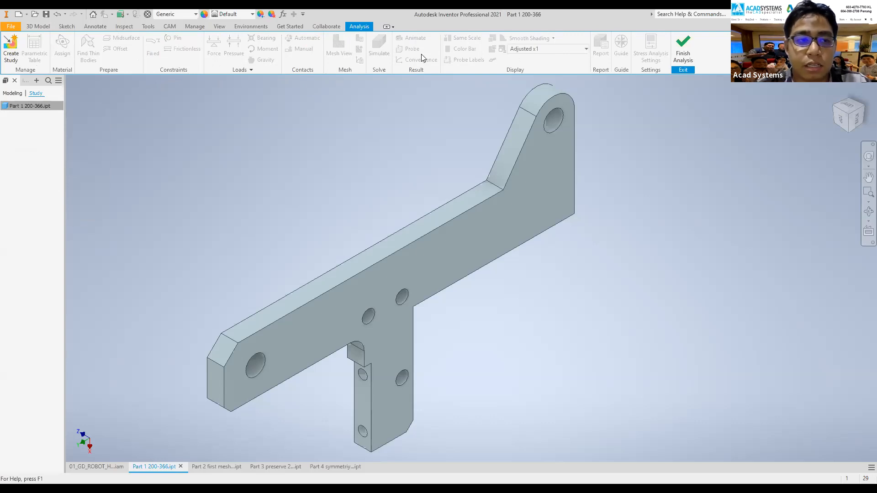
{"action": "left_click", "coordinate": [10, 50]}
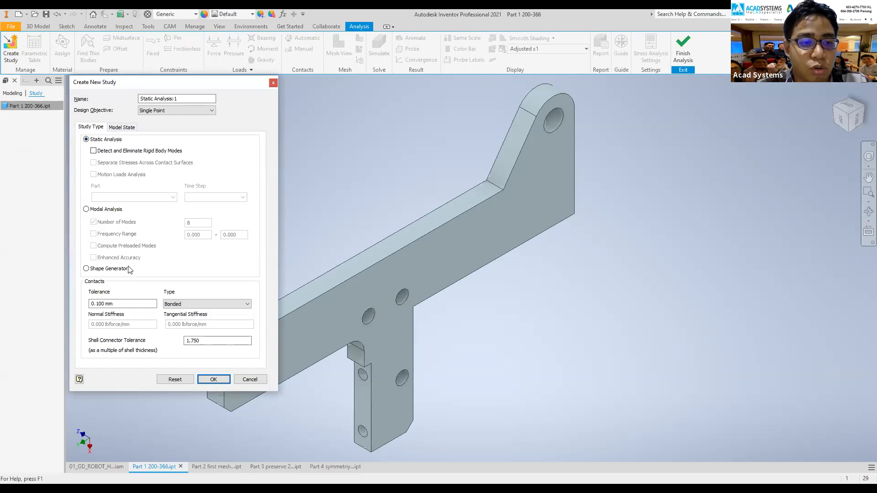
{"action": "left_click", "coordinate": [113, 270]}
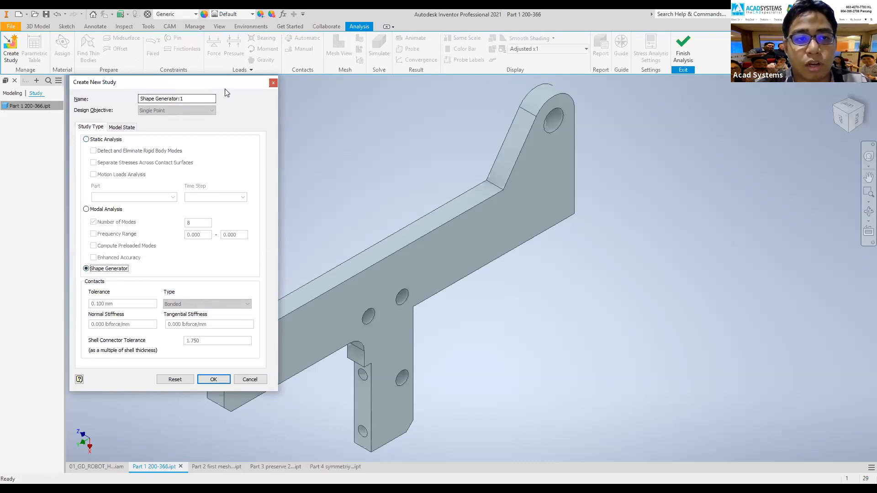
{"action": "left_click", "coordinate": [273, 83]}
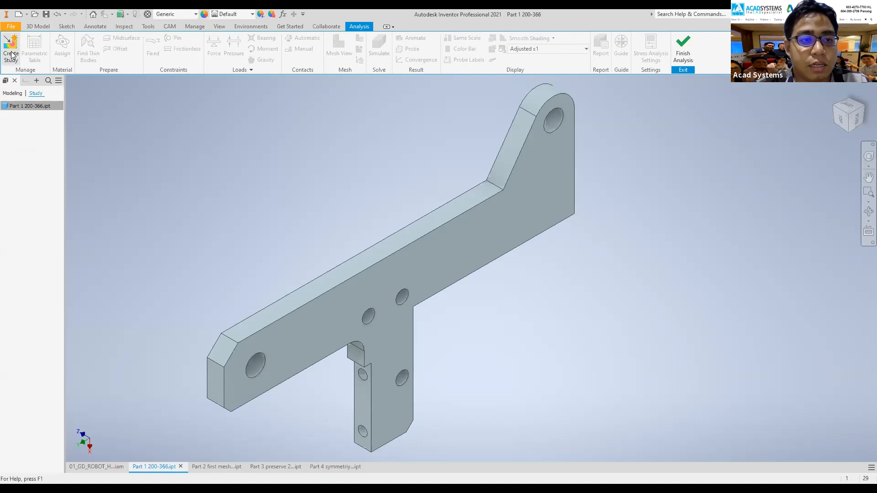
Create a new study of type Shape Generator for the arm part, named Shape Generator:1.
{"action": "left_click", "coordinate": [11, 52]}
{"action": "left_click", "coordinate": [87, 269]}
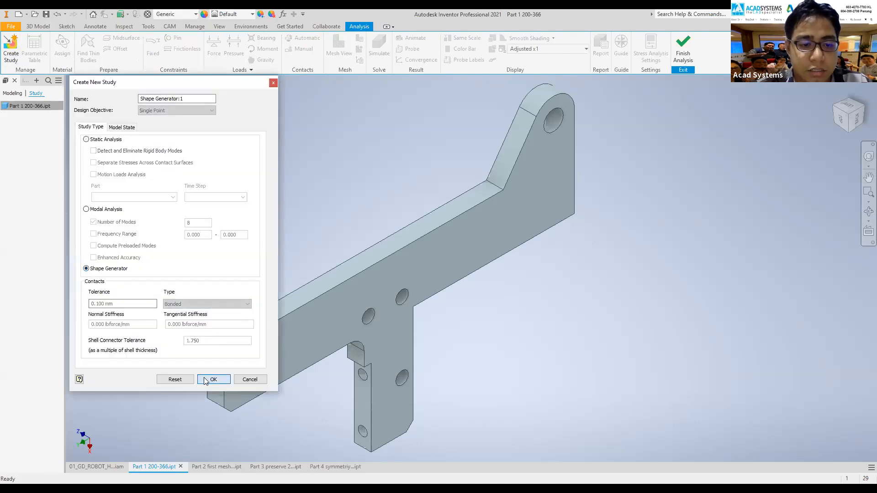
{"action": "key", "text": "Return"}
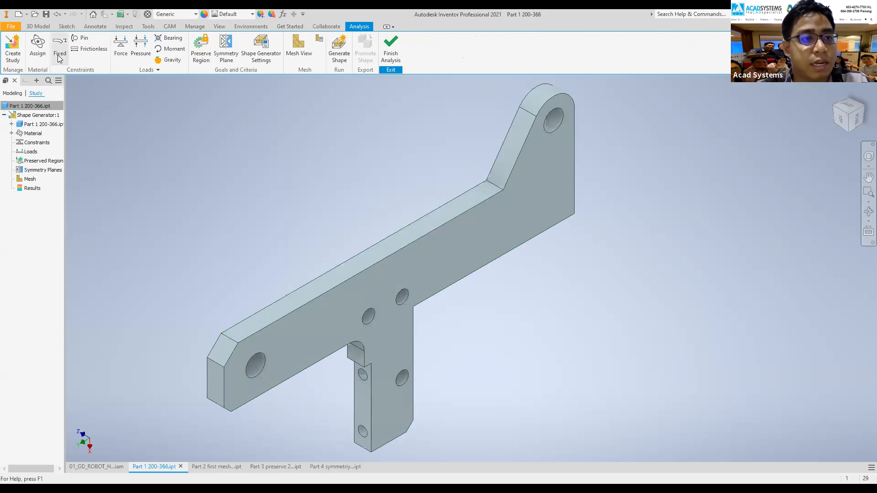
Assign Steel from the Inventor Material Library as the material of the arm part in the study.
{"action": "left_click", "coordinate": [39, 50]}
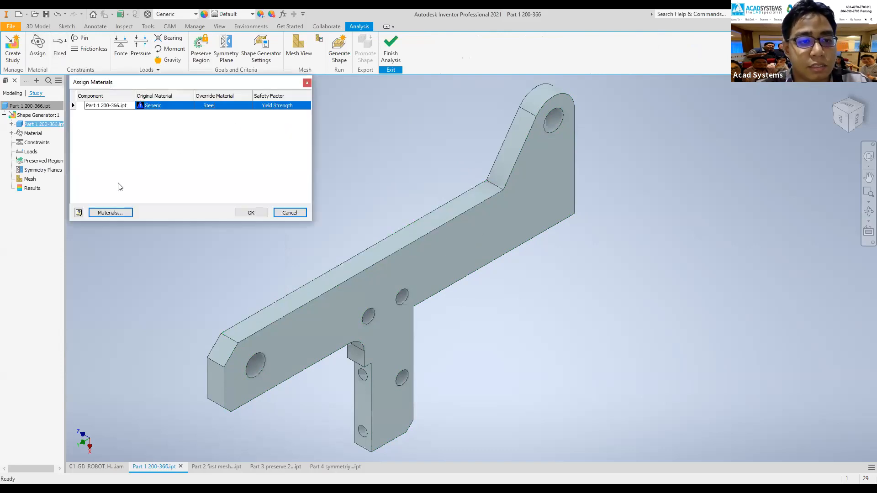
{"action": "left_click", "coordinate": [112, 212]}
{"action": "left_click_drag", "start_coordinate": [318, 229], "coordinate": [318, 365]}
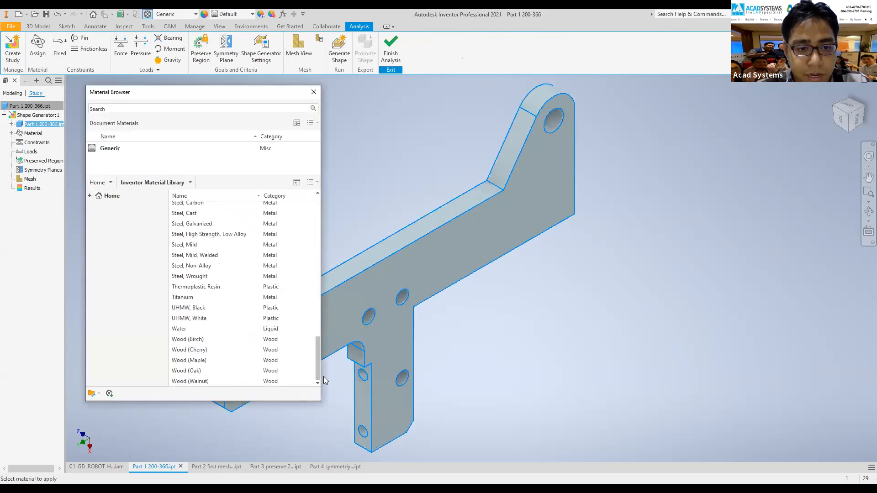
{"action": "left_click", "coordinate": [197, 224]}
{"action": "scroll", "coordinate": [195, 229], "scroll_direction": "up", "scroll_amount": 2}
{"action": "scroll", "coordinate": [228, 210], "scroll_direction": "up", "scroll_amount": 1}
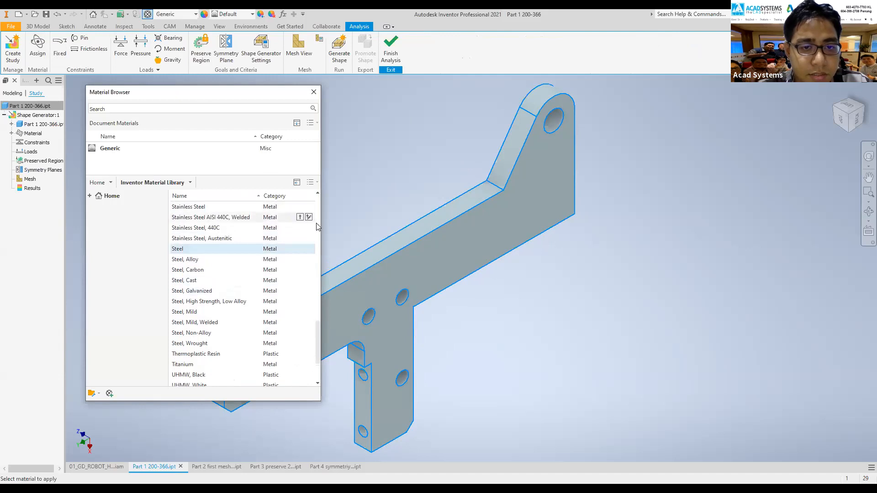
{"action": "left_click", "coordinate": [300, 249]}
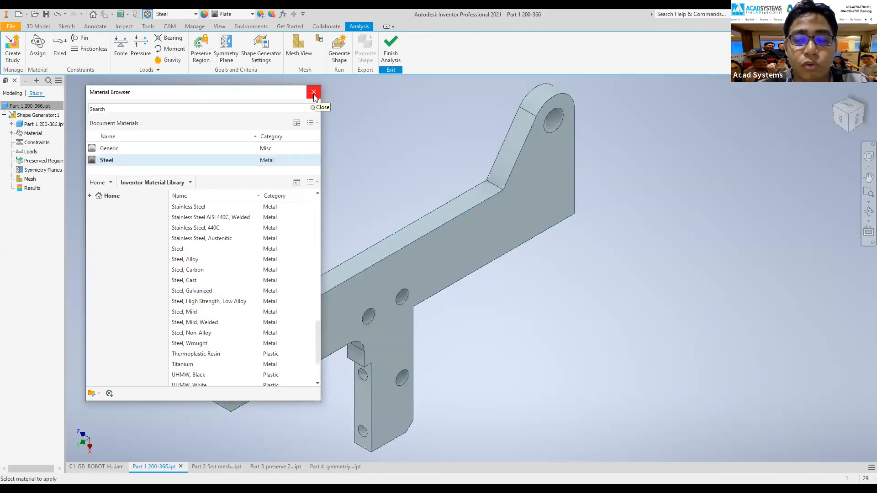
{"action": "left_click", "coordinate": [314, 94]}
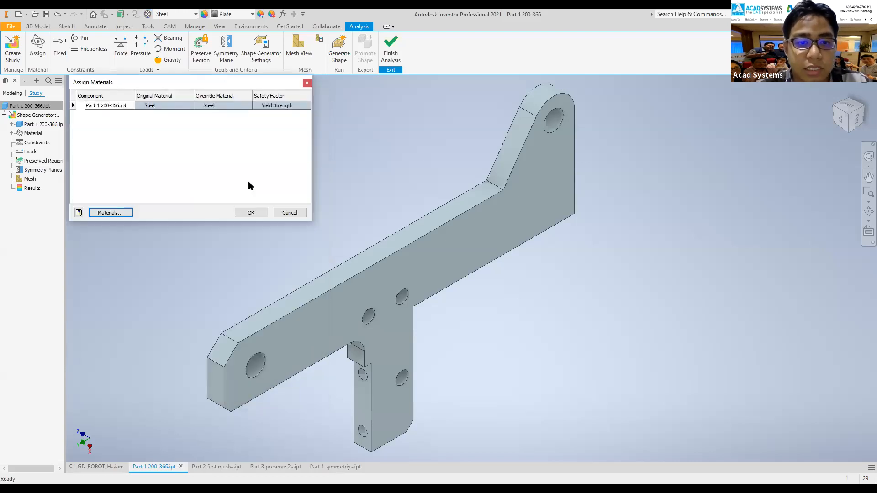
{"action": "left_click", "coordinate": [259, 213]}
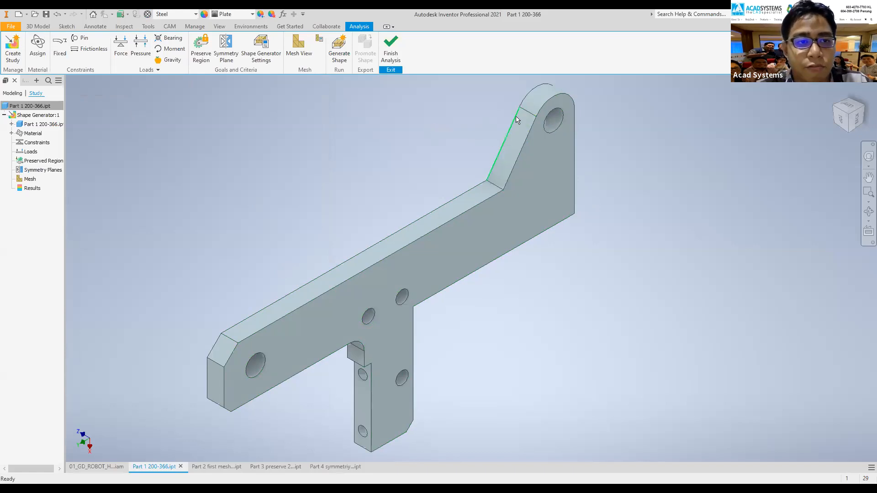
Examine the gripper arm in the robot assembly for the places where forces act and the bolts that mount it.
{"action": "left_click", "coordinate": [95, 467]}
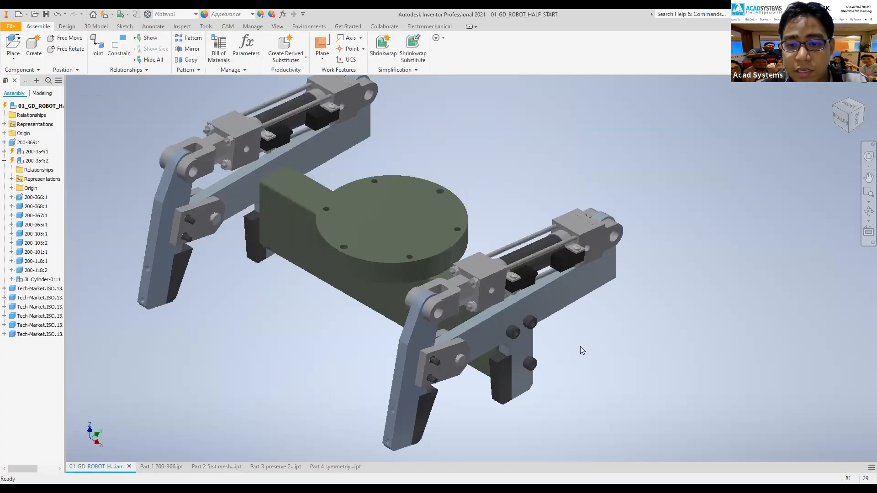
{"action": "scroll", "coordinate": [580, 346], "scroll_direction": "up", "scroll_amount": 3}
{"action": "scroll", "coordinate": [549, 284], "scroll_direction": "down", "scroll_amount": 3}
{"action": "scroll", "coordinate": [548, 289], "scroll_direction": "up", "scroll_amount": 4}
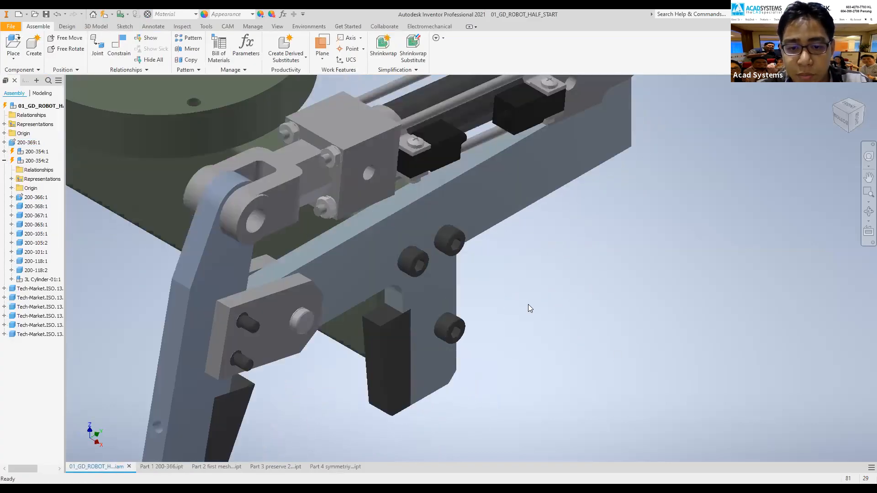
{"action": "scroll", "coordinate": [356, 336], "scroll_direction": "down", "scroll_amount": 3}
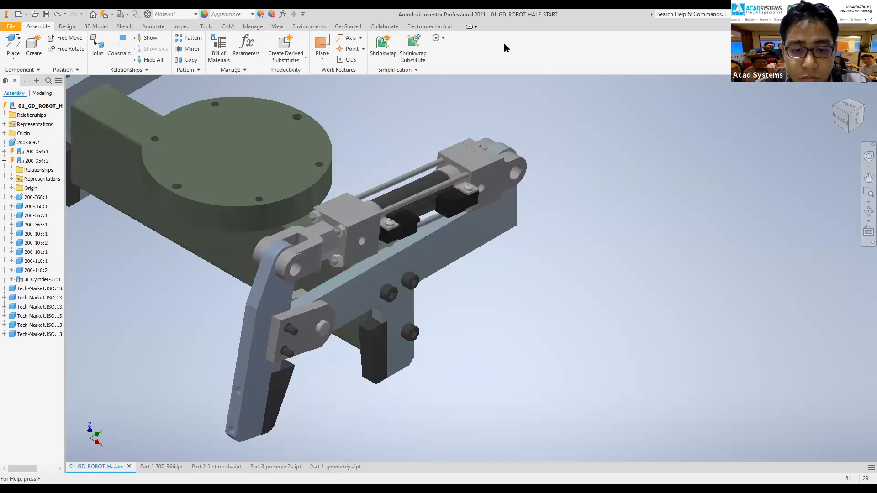
{"action": "mouse_move", "coordinate": [333, 363]}
{"action": "left_mouse_down"}
{"action": "mouse_move", "coordinate": [357, 354]}
{"action": "mouse_move", "coordinate": [352, 362]}
{"action": "left_mouse_up"}
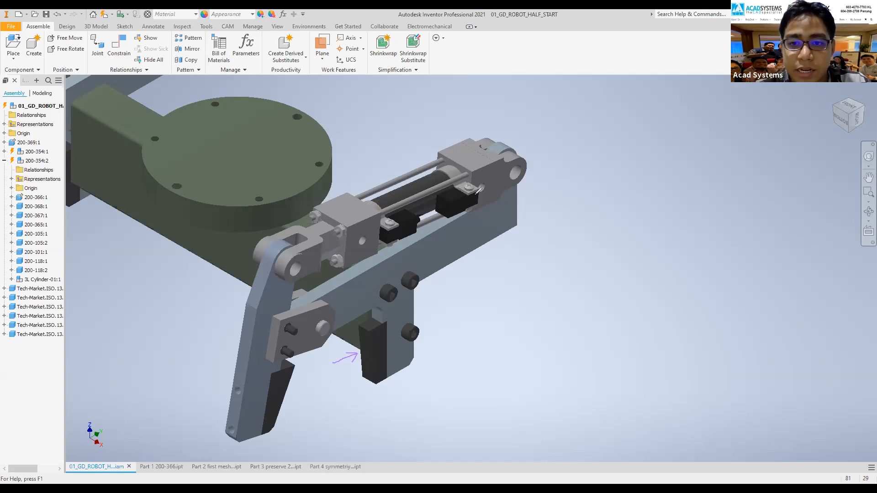
{"action": "left_click_drag", "start_coordinate": [421, 151], "coordinate": [477, 139]}
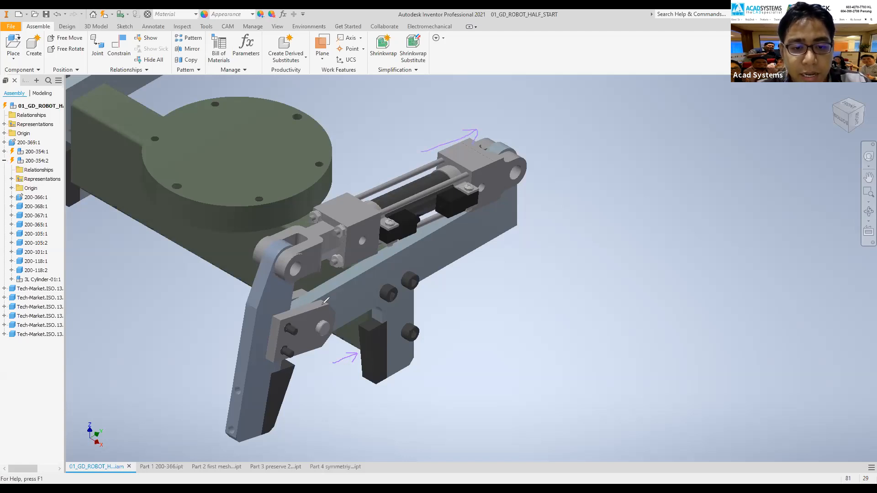
{"action": "left_click_drag", "start_coordinate": [312, 291], "coordinate": [302, 302]}
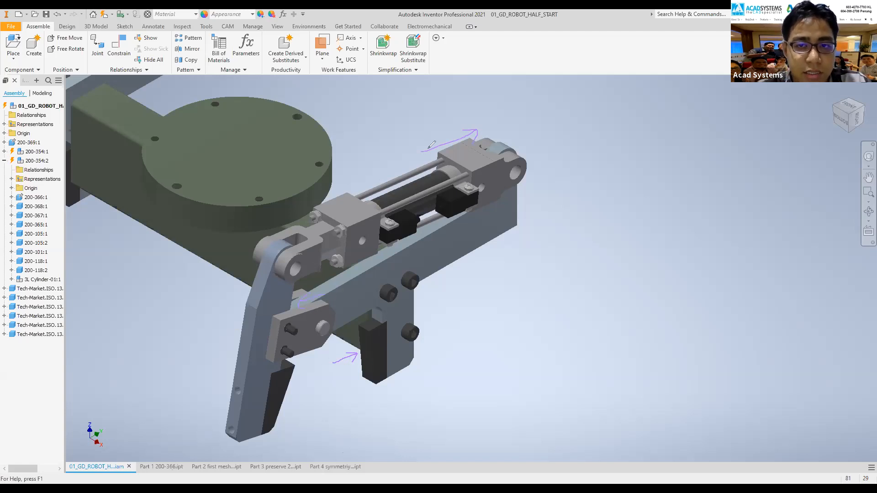
{"action": "left_click", "coordinate": [158, 466]}
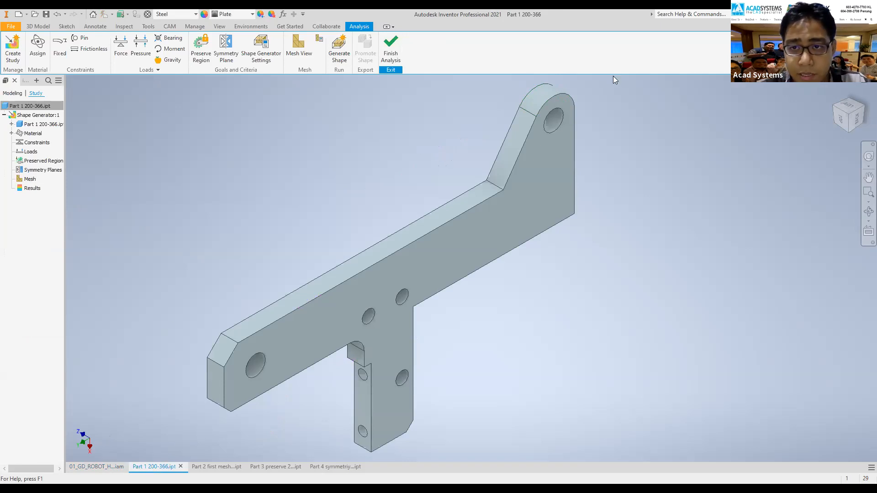
{"action": "left_click", "coordinate": [108, 466]}
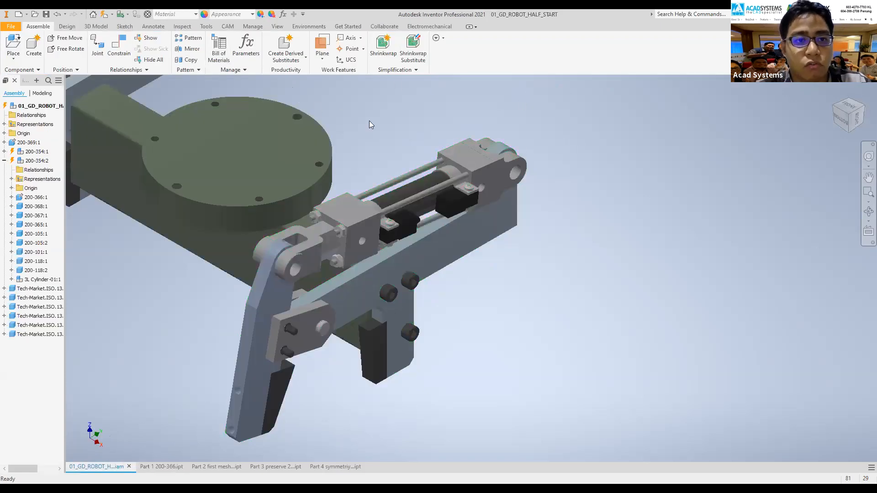
{"action": "scroll", "coordinate": [383, 307], "scroll_direction": "up", "scroll_amount": 3}
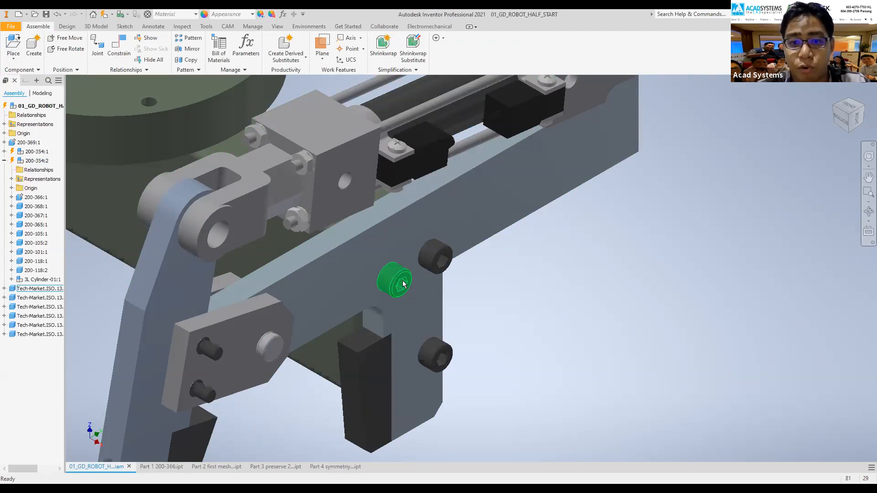
{"action": "left_click", "coordinate": [176, 467]}
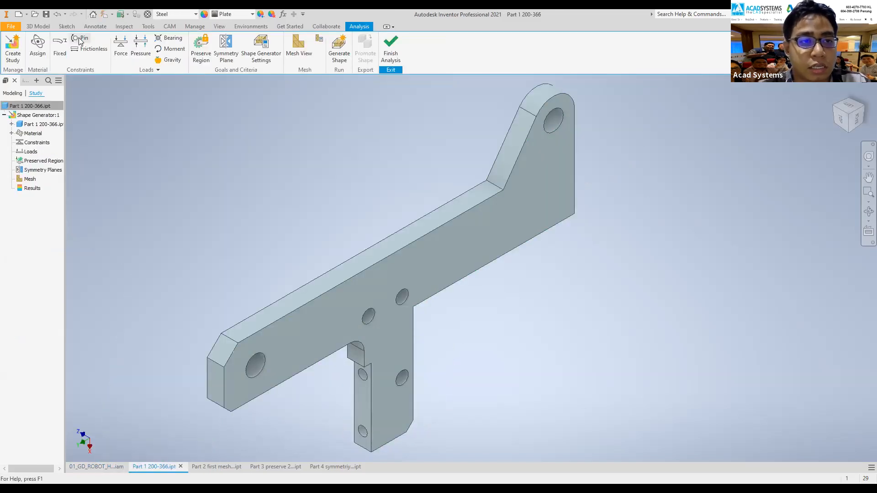
Add a separate pin constraint, fixed in radial and axial direction, to each of the arm's three bolt holes.
{"action": "left_click", "coordinate": [81, 39]}
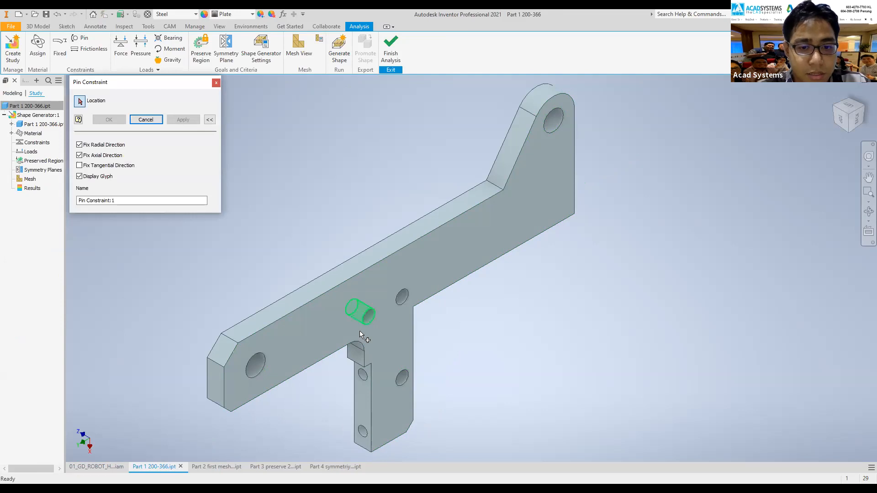
{"action": "left_click", "coordinate": [365, 318]}
{"action": "left_click", "coordinate": [190, 118]}
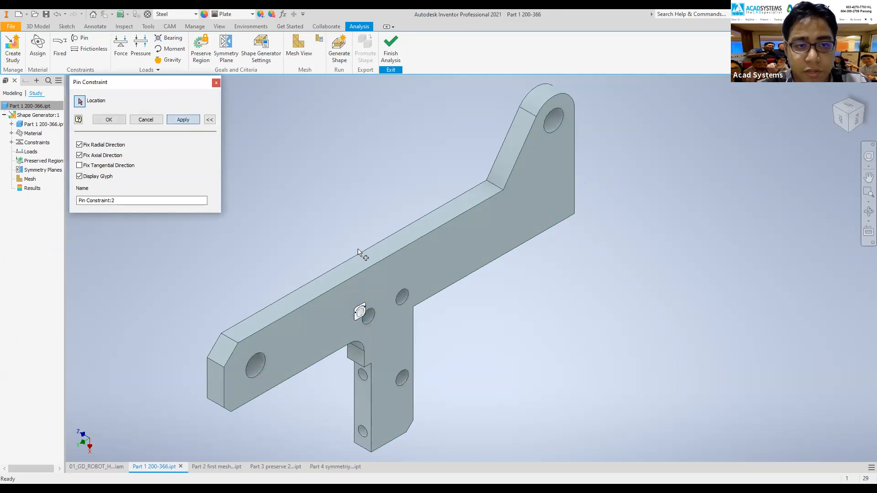
{"action": "left_click", "coordinate": [399, 297]}
{"action": "left_click", "coordinate": [183, 119]}
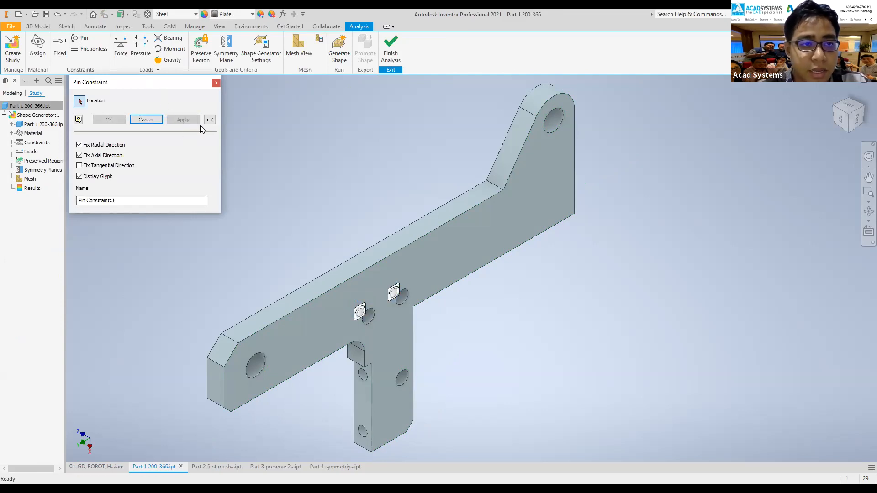
{"action": "left_click", "coordinate": [398, 378]}
{"action": "left_click", "coordinate": [187, 119]}
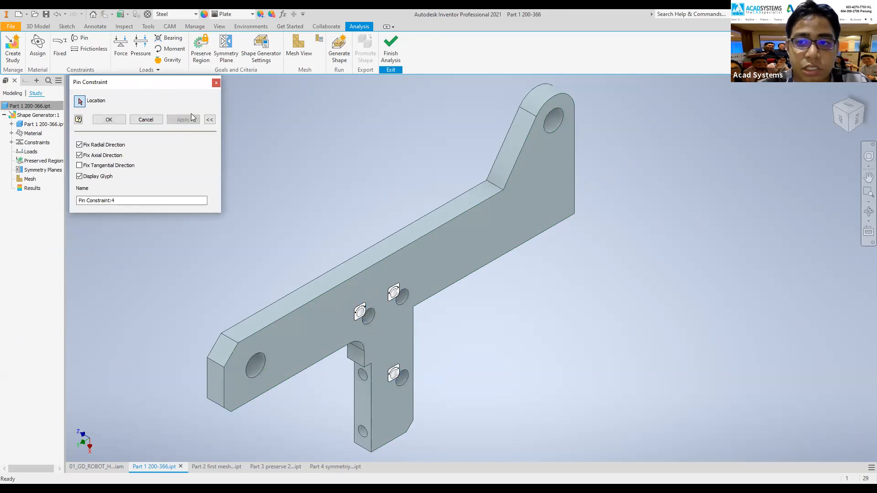
{"action": "left_click", "coordinate": [215, 84]}
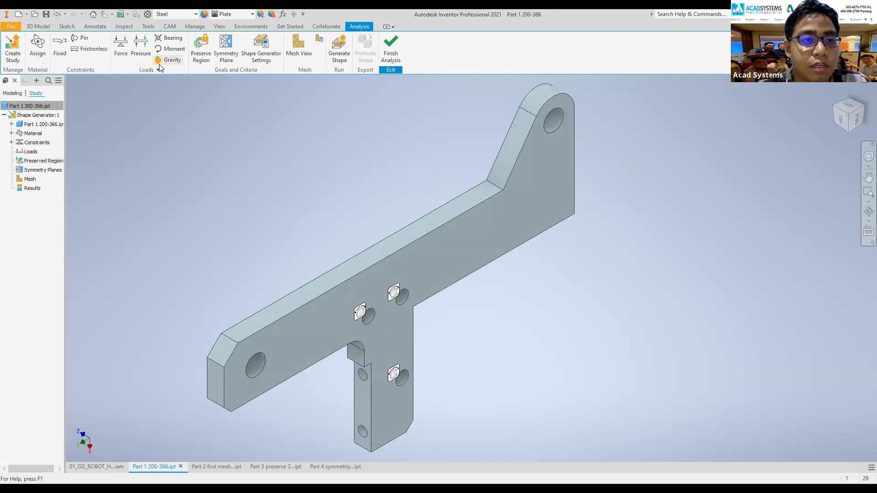
Apply a force defined by vector components, with Fy 500 lbforce, to the large hole at the arm's chamfered end.
{"action": "left_click", "coordinate": [122, 52]}
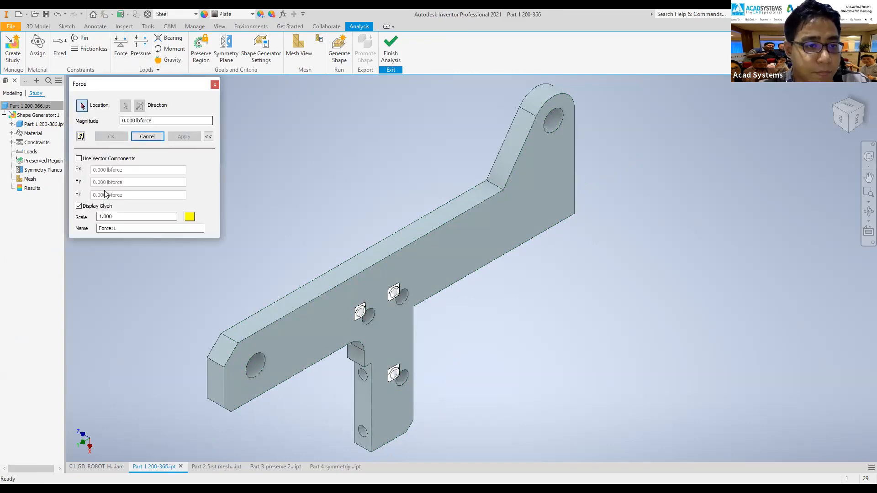
{"action": "left_click", "coordinate": [79, 158]}
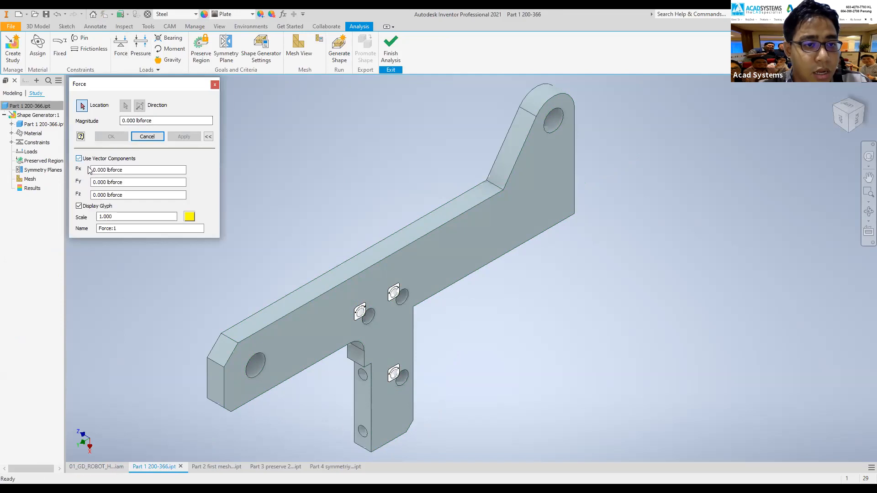
{"action": "left_click", "coordinate": [106, 182]}
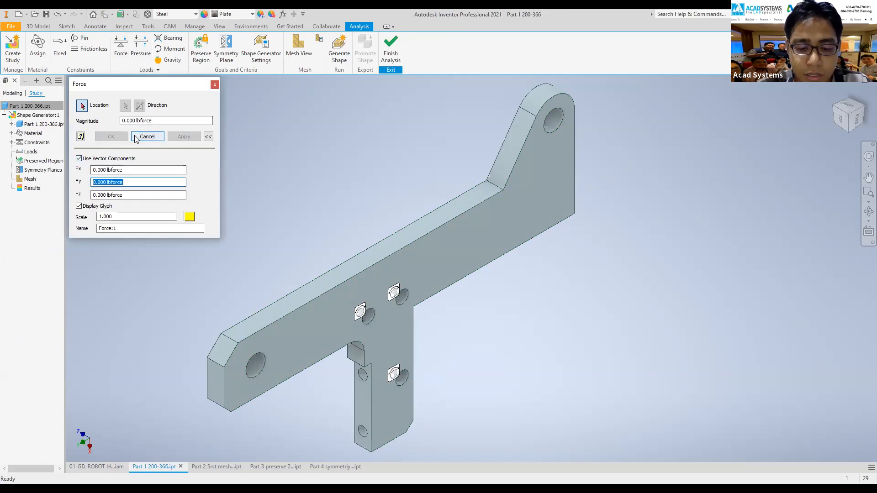
{"action": "type", "text": "500"}
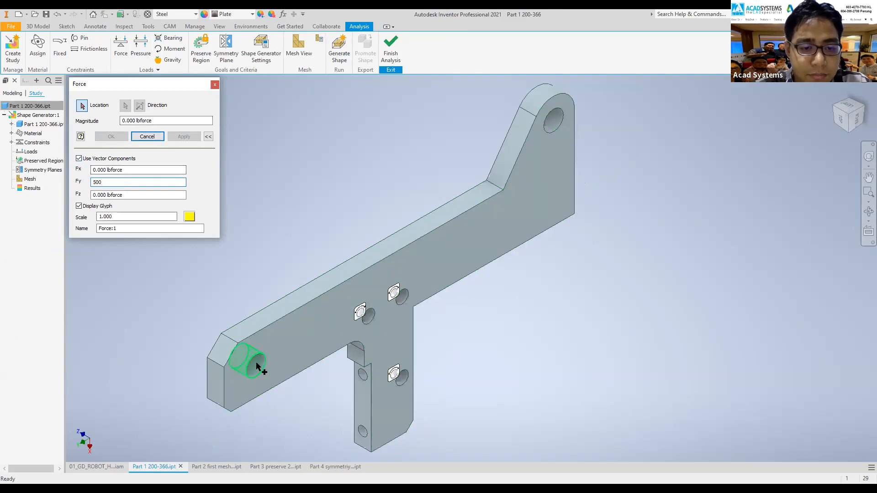
{"action": "left_click", "coordinate": [257, 366]}
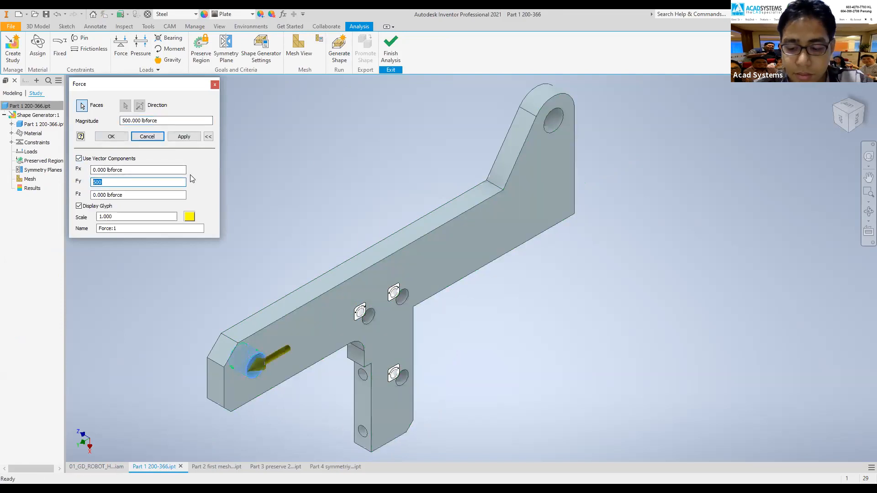
{"action": "key", "text": "Home"}
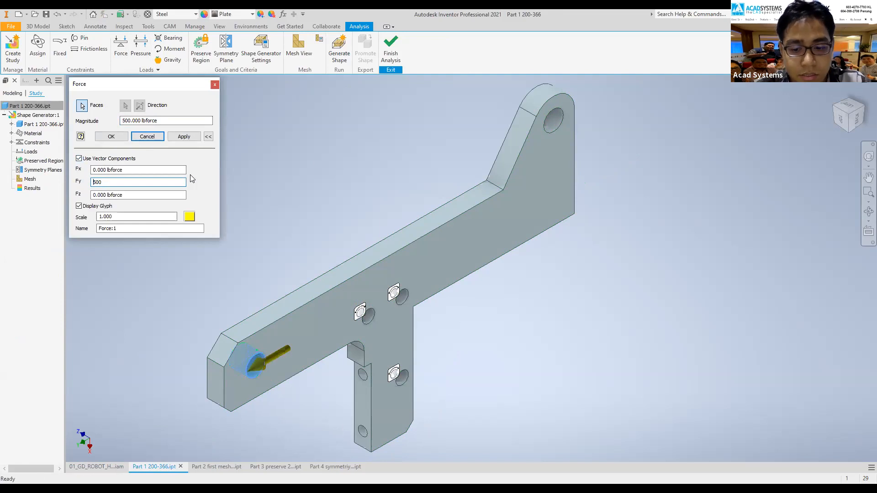
{"action": "left_click", "coordinate": [184, 136]}
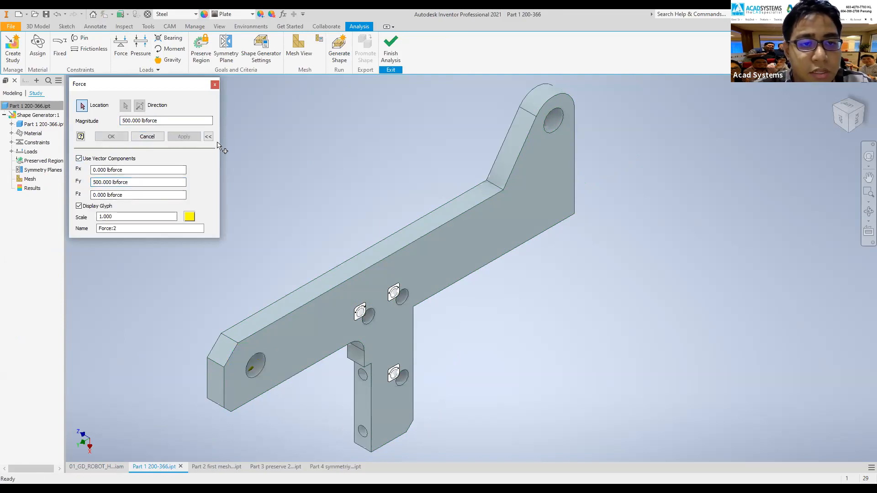
Apply a second force with Fy -500 lbforce to the hole in the arm's raised, rounded end.
{"action": "left_click", "coordinate": [555, 116]}
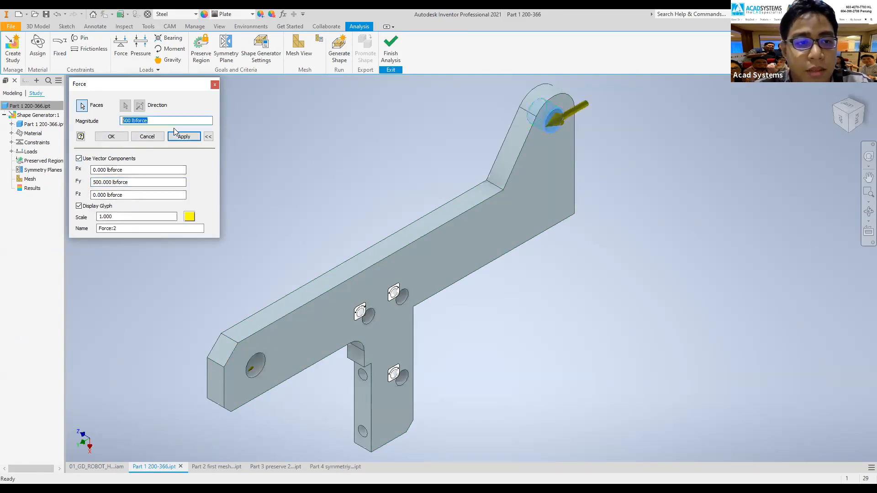
{"action": "left_click", "coordinate": [125, 179]}
{"action": "key", "text": "Home"}
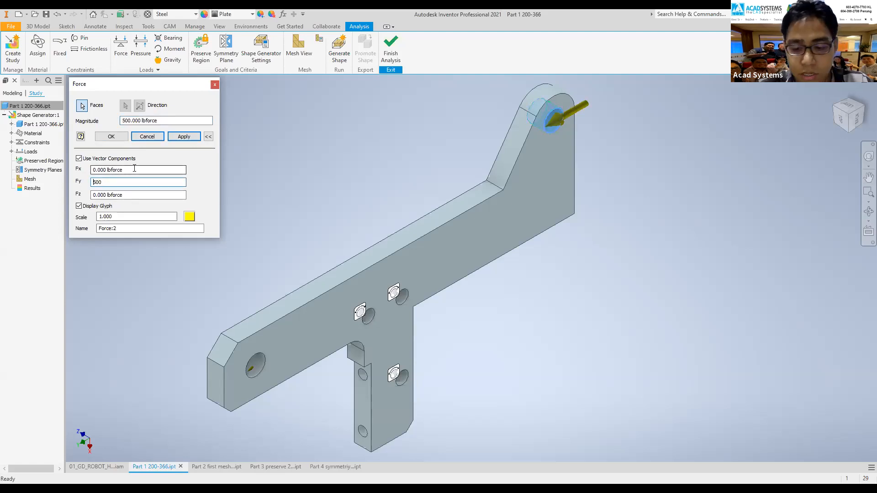
{"action": "left_click", "coordinate": [184, 136]}
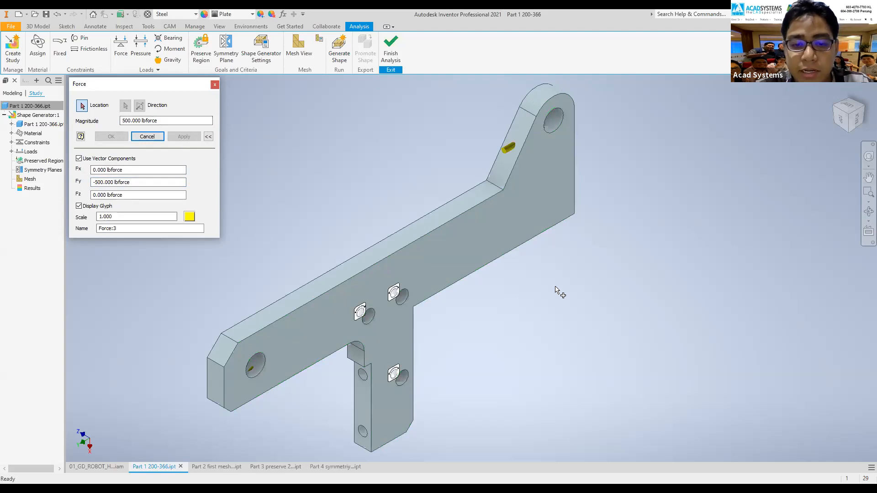
Apply a third force with Fy -500 lbforce to the leg's narrow face with two holes, and list the study's loads.
{"action": "middle_click_drag", "start_coordinate": [556, 287], "coordinate": [574, 218]}
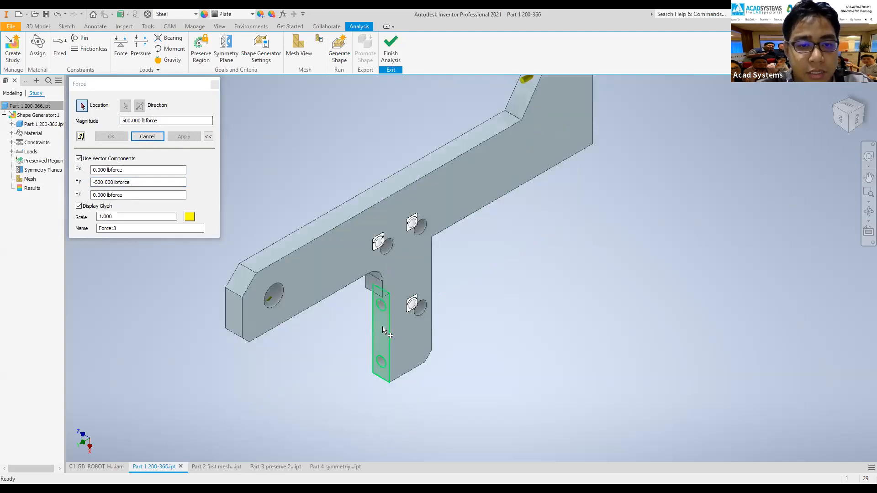
{"action": "left_click", "coordinate": [382, 327]}
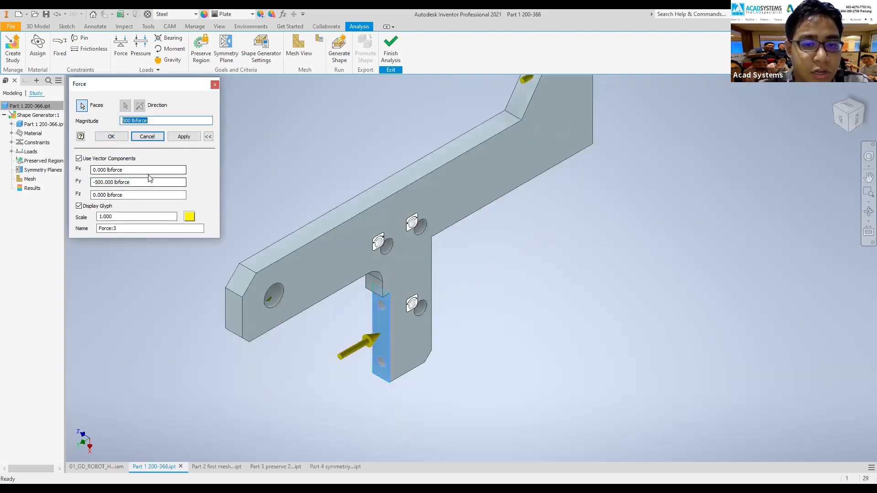
{"action": "left_click", "coordinate": [184, 136]}
{"action": "left_click", "coordinate": [214, 85]}
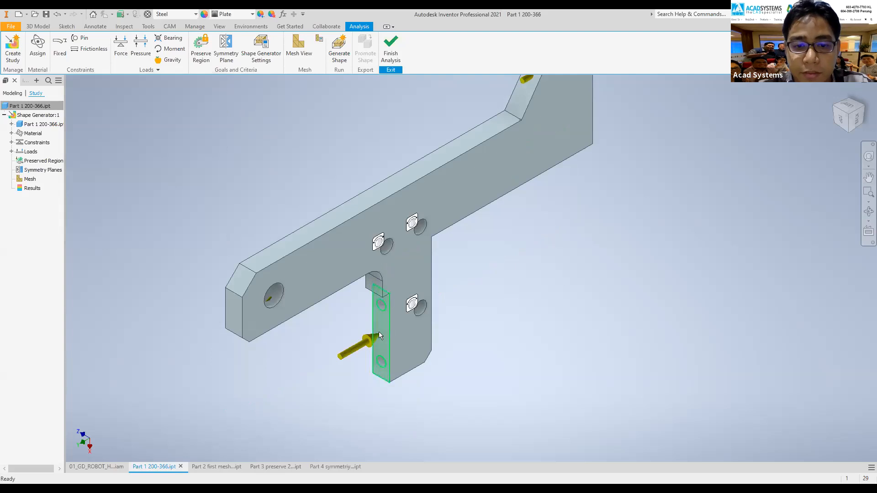
{"action": "left_click", "coordinate": [11, 152]}
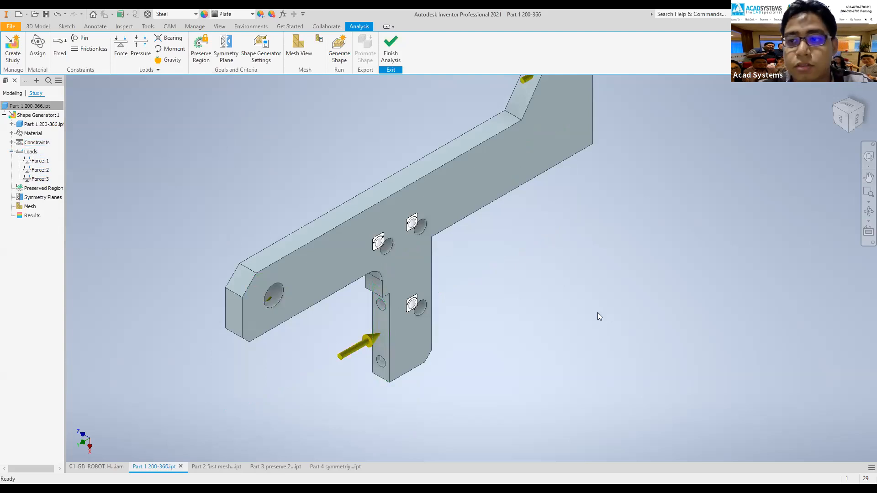
Set the Shape Generator mass target to reduce the original mass by 50%.
{"action": "middle_click_drag", "start_coordinate": [563, 245], "coordinate": [557, 272]}
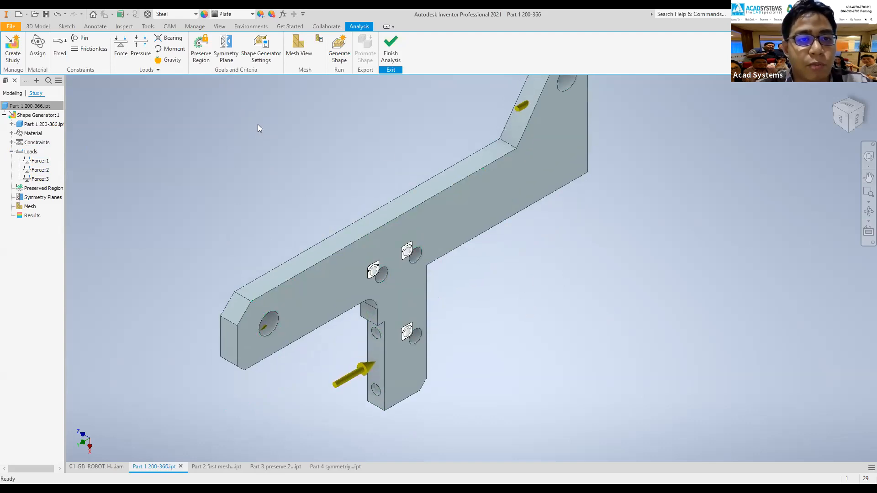
{"action": "left_click", "coordinate": [271, 61]}
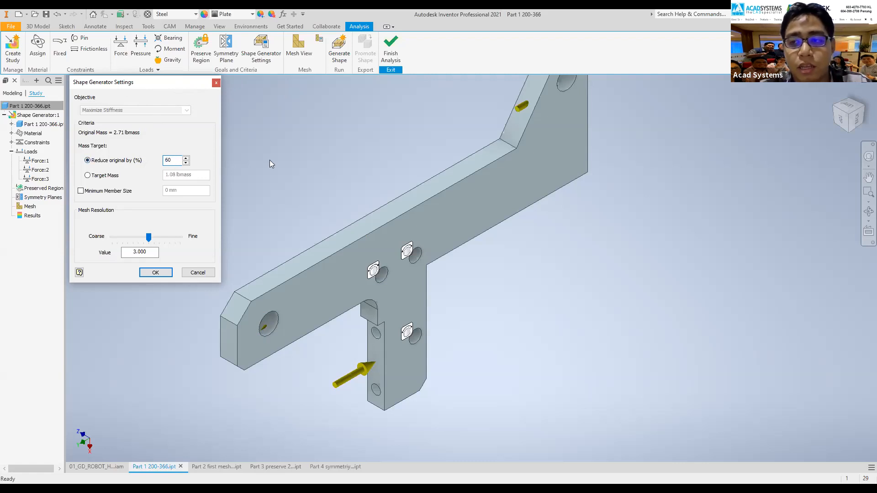
{"action": "middle_click_drag", "start_coordinate": [464, 80], "coordinate": [480, 114]}
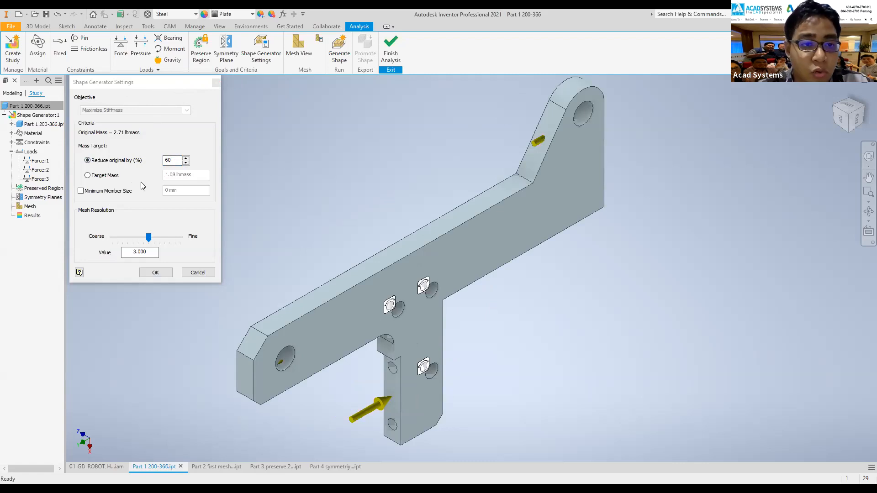
{"action": "double_click", "coordinate": [168, 160]}
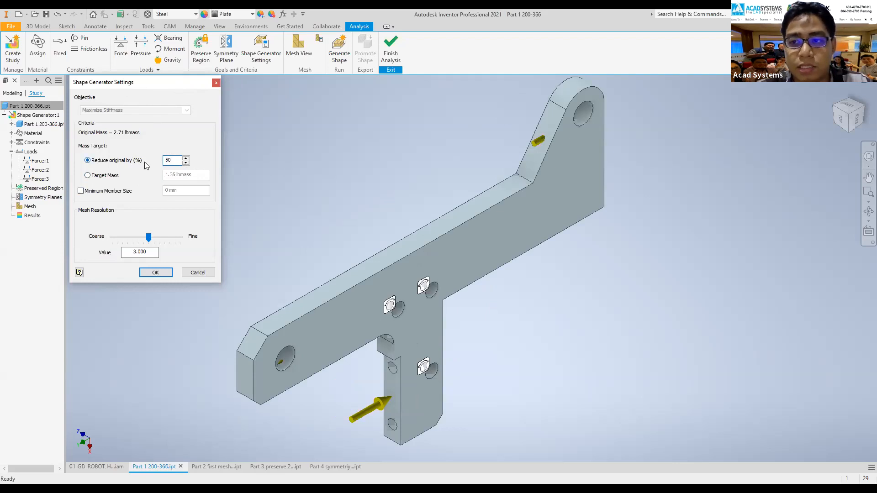
{"action": "left_click", "coordinate": [88, 175]}
{"action": "left_click", "coordinate": [88, 161]}
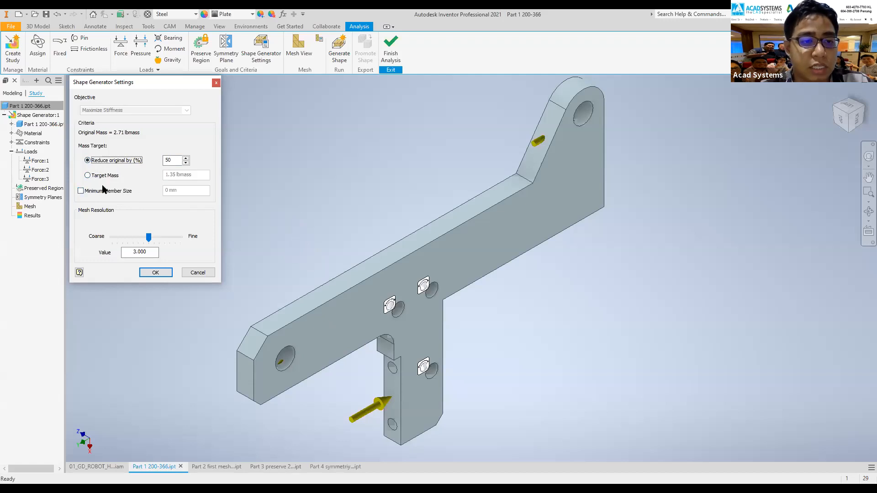
{"action": "left_click", "coordinate": [156, 272]}
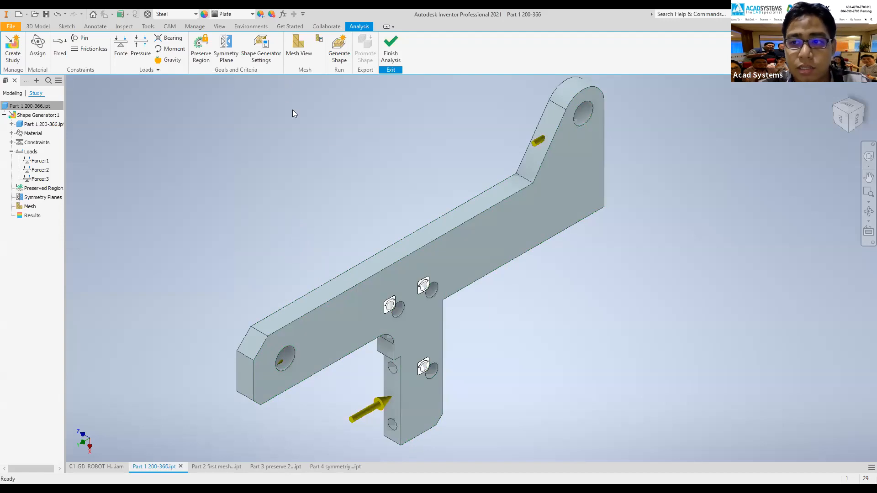
Change the part's appearance to Steel and display its mesh.
{"action": "left_click", "coordinate": [300, 45]}
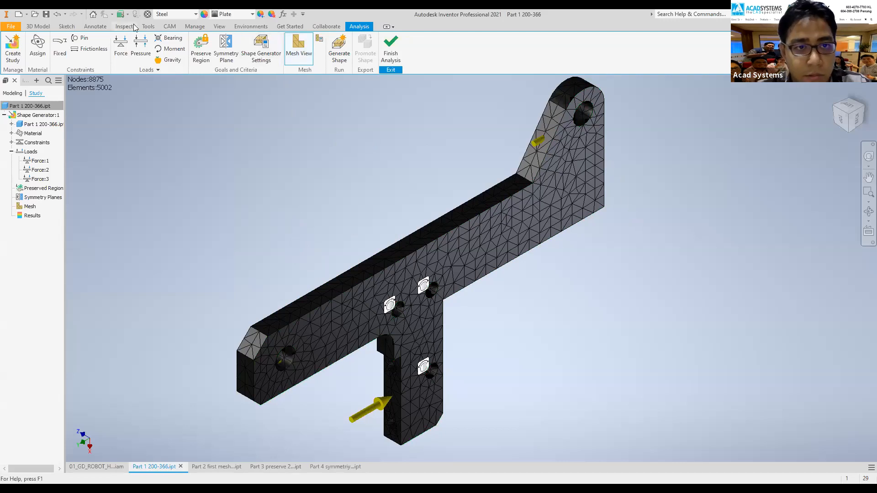
{"action": "left_click", "coordinate": [252, 15]}
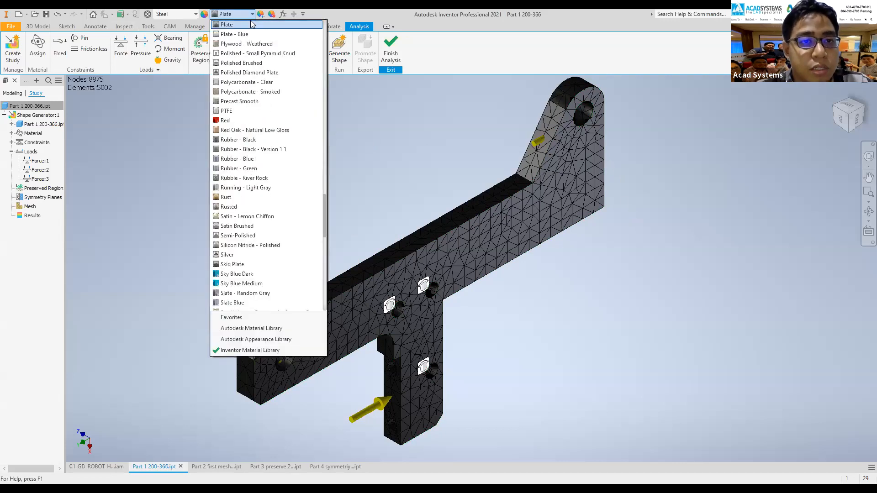
{"action": "scroll", "coordinate": [249, 86], "scroll_direction": "up", "scroll_amount": 8}
{"action": "scroll", "coordinate": [248, 82], "scroll_direction": "down", "scroll_amount": 10}
{"action": "scroll", "coordinate": [243, 214], "scroll_direction": "down", "scroll_amount": 3}
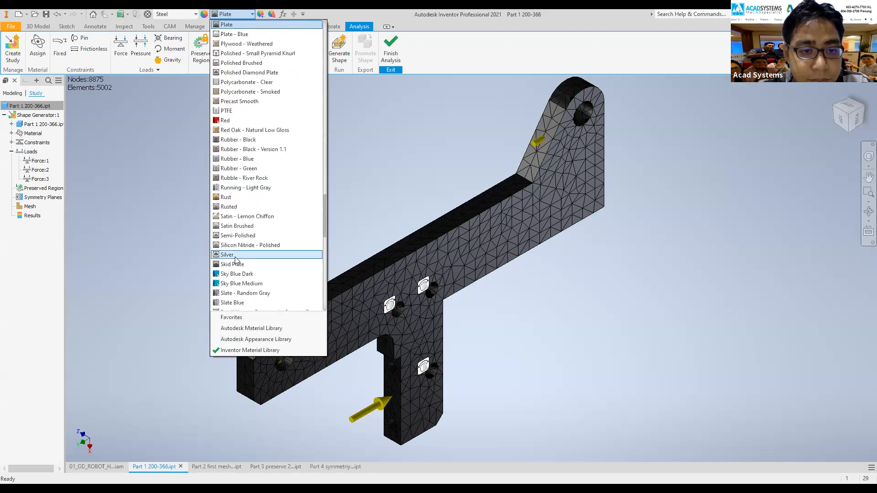
{"action": "scroll", "coordinate": [242, 228], "scroll_direction": "down", "scroll_amount": 6}
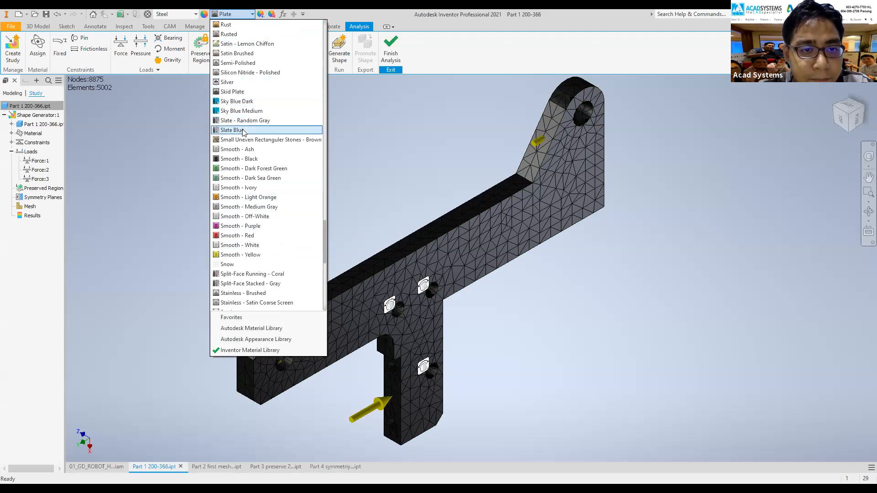
{"action": "scroll", "coordinate": [243, 132], "scroll_direction": "down", "scroll_amount": 1}
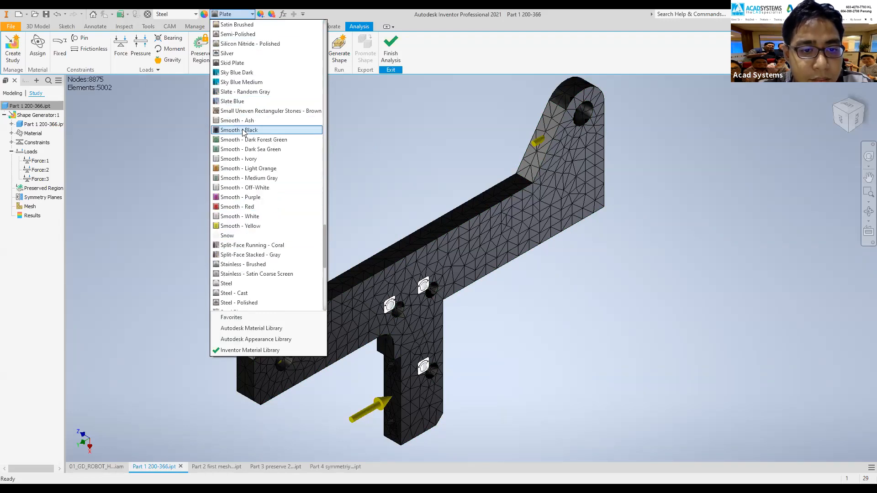
{"action": "left_click", "coordinate": [243, 284]}
{"action": "left_click", "coordinate": [299, 50]}
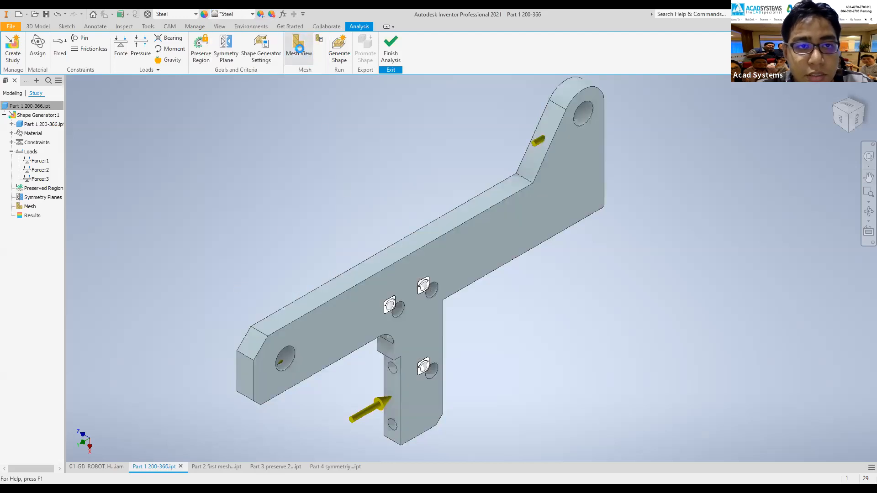
{"action": "left_click", "coordinate": [299, 50]}
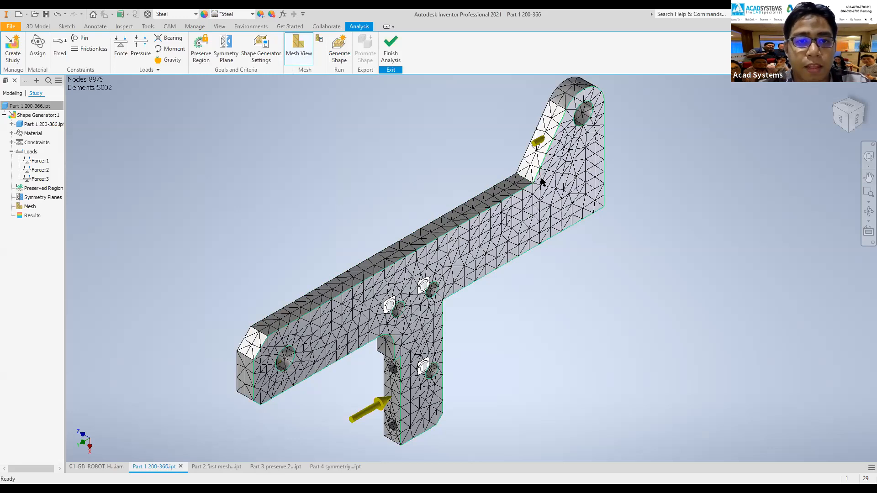
Refine the mesh resolution in the Shape Generator settings to a value of 1.0.
{"action": "left_click", "coordinate": [265, 45]}
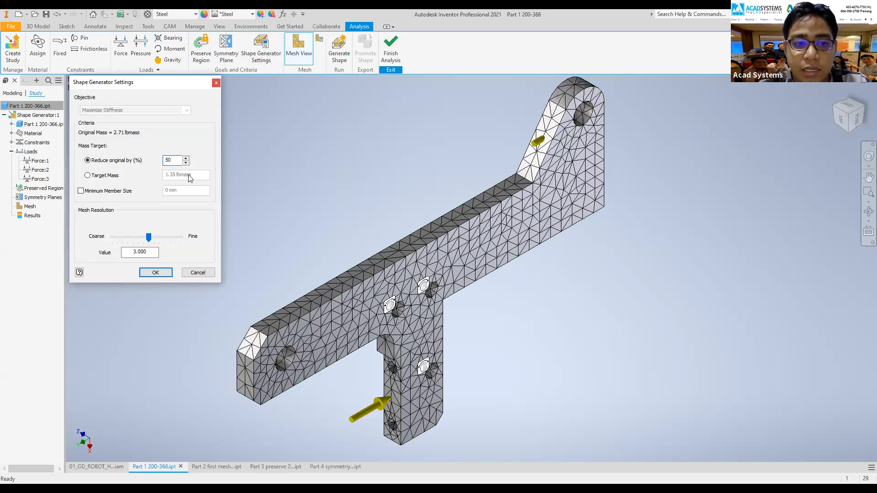
{"action": "left_click_drag", "start_coordinate": [152, 239], "coordinate": [170, 239]}
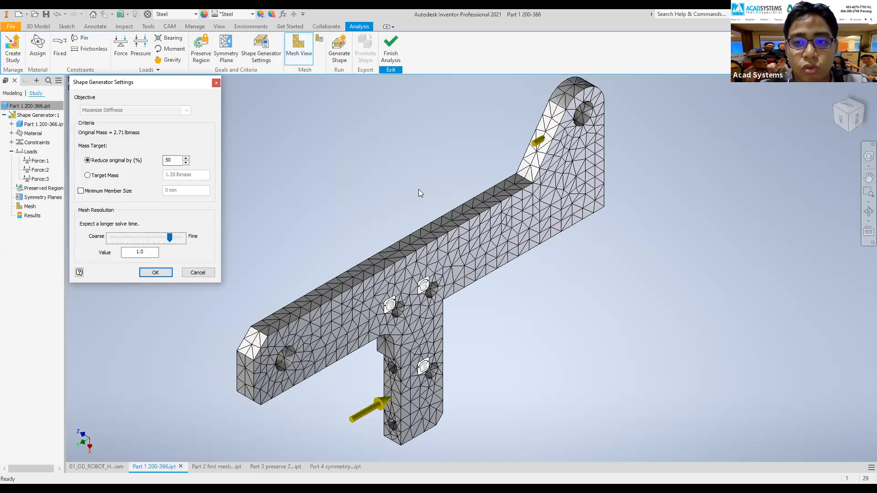
{"action": "left_click", "coordinate": [155, 273]}
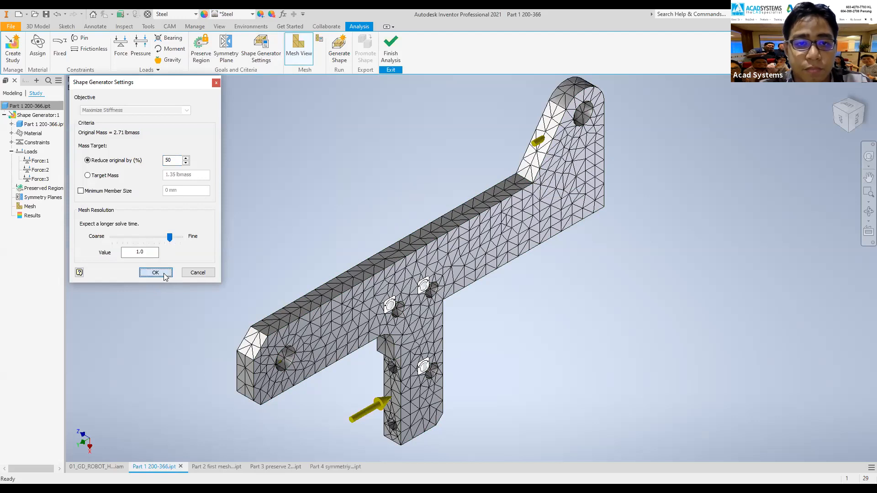
Run Generate Shape for the arm's study with the current configuration.
{"action": "left_click", "coordinate": [340, 52]}
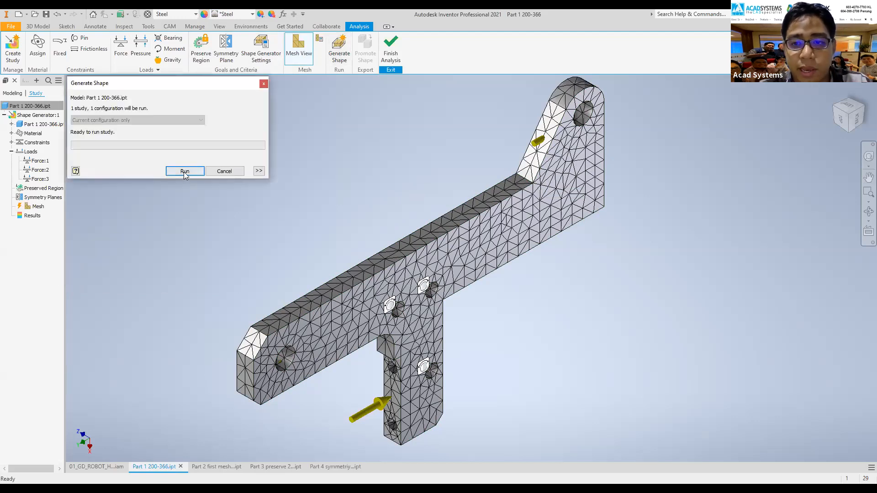
{"action": "left_click", "coordinate": [185, 172]}
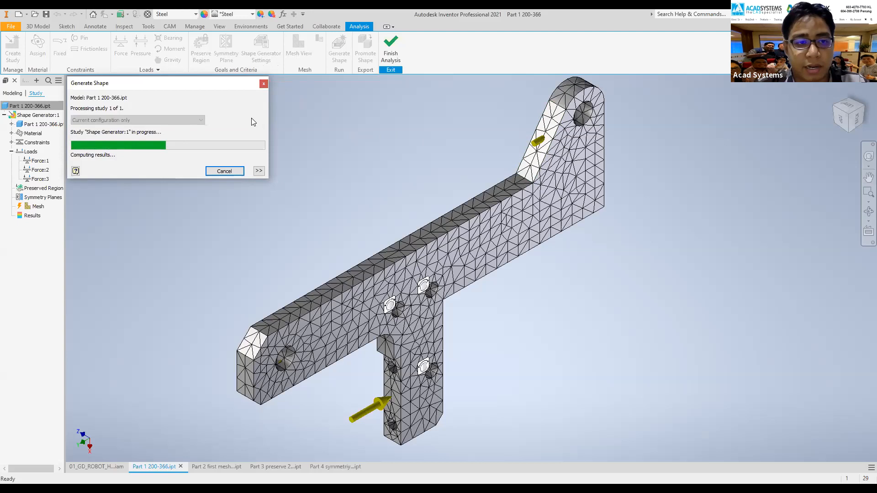
{"action": "left_click", "coordinate": [259, 171]}
{"action": "left_click", "coordinate": [259, 171]}
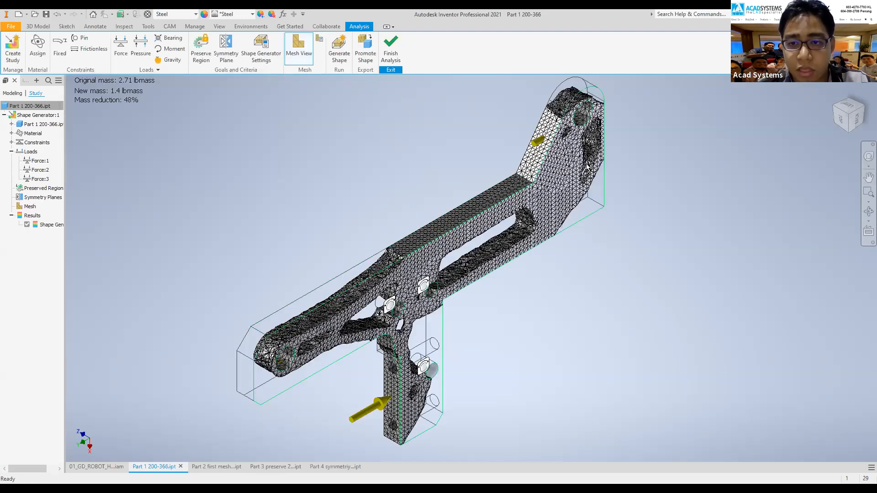
Examine the generated arm shape up close, from the raised end to the chamfered end and the leg.
{"action": "scroll", "coordinate": [554, 166], "scroll_direction": "up", "scroll_amount": 5}
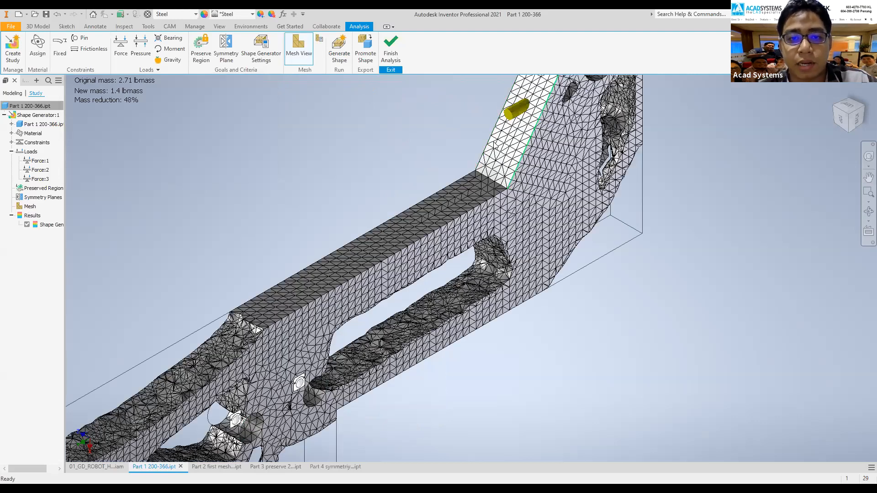
{"action": "scroll", "coordinate": [518, 179], "scroll_direction": "down", "scroll_amount": 4}
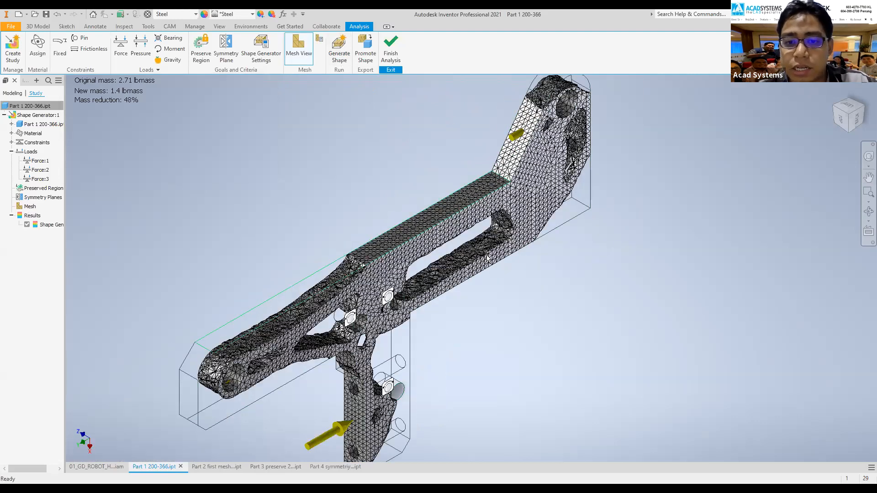
{"action": "scroll", "coordinate": [352, 237], "scroll_direction": "up", "scroll_amount": 4}
{"action": "middle_click_drag", "start_coordinate": [352, 236], "coordinate": [377, 179]}
{"action": "scroll", "coordinate": [242, 249], "scroll_direction": "down", "scroll_amount": 1}
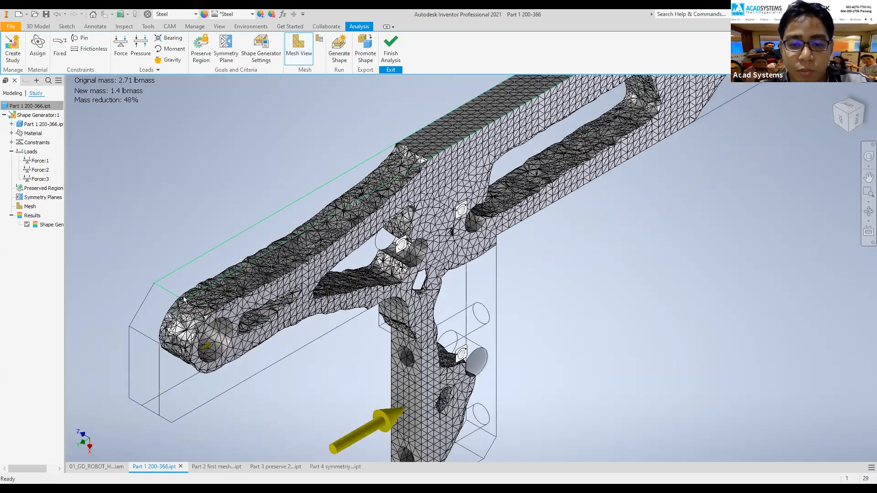
{"action": "scroll", "coordinate": [201, 256], "scroll_direction": "down", "scroll_amount": 3}
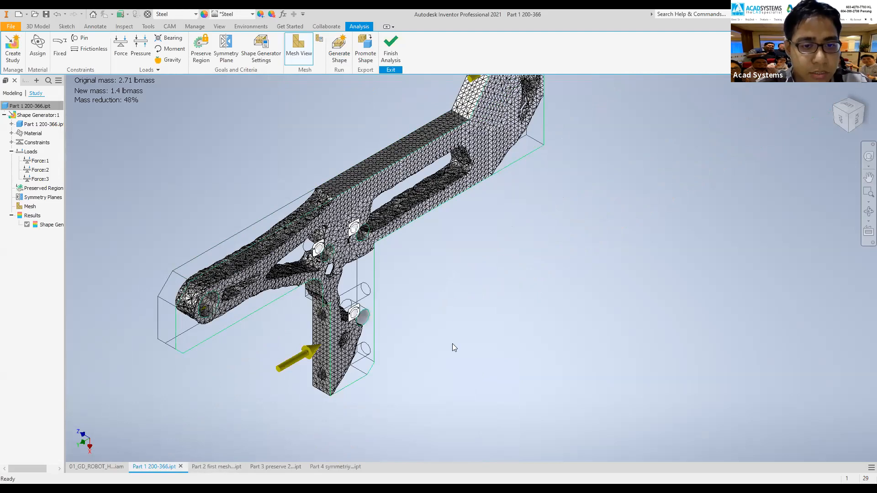
Switch to the Part 2 first mesh document, open its Shape Generator study and show the result in the back view.
{"action": "left_click", "coordinate": [197, 466]}
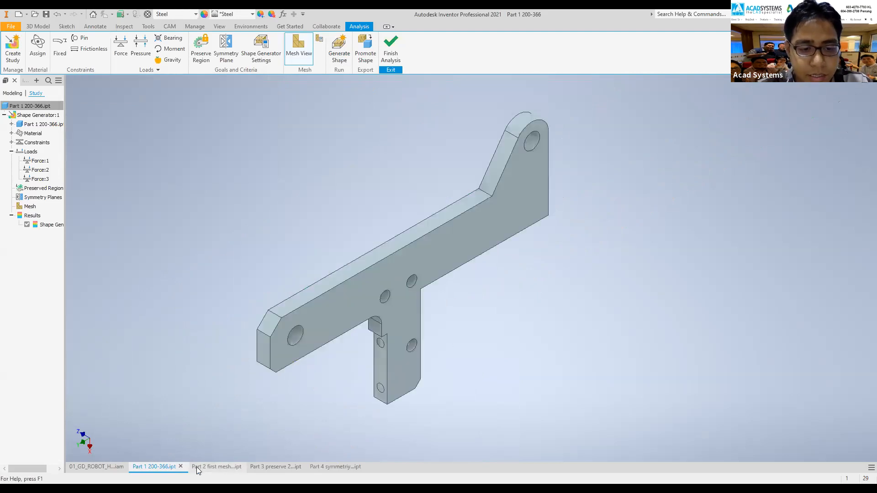
{"action": "double_click", "coordinate": [40, 200]}
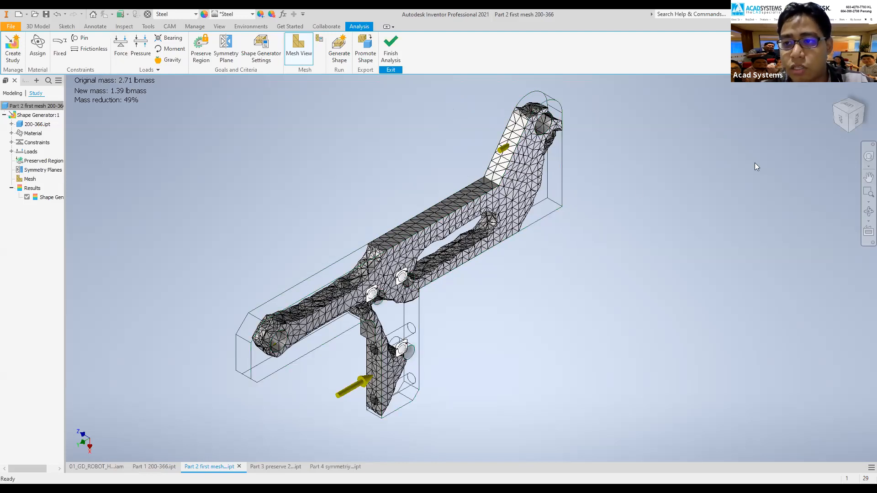
{"action": "left_click", "coordinate": [857, 120]}
{"action": "middle_click_drag", "start_coordinate": [497, 201], "coordinate": [434, 230]}
{"action": "scroll", "coordinate": [435, 230], "scroll_direction": "down", "scroll_amount": 3}
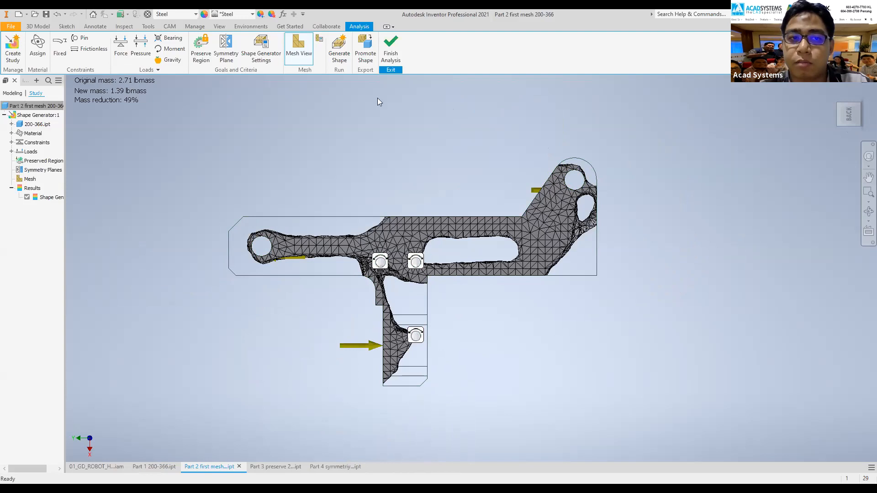
Add a cylindrical preserved region with a 6 mm radius around the upper bolt hole nearest the arm's chamfered end.
{"action": "left_click", "coordinate": [200, 51]}
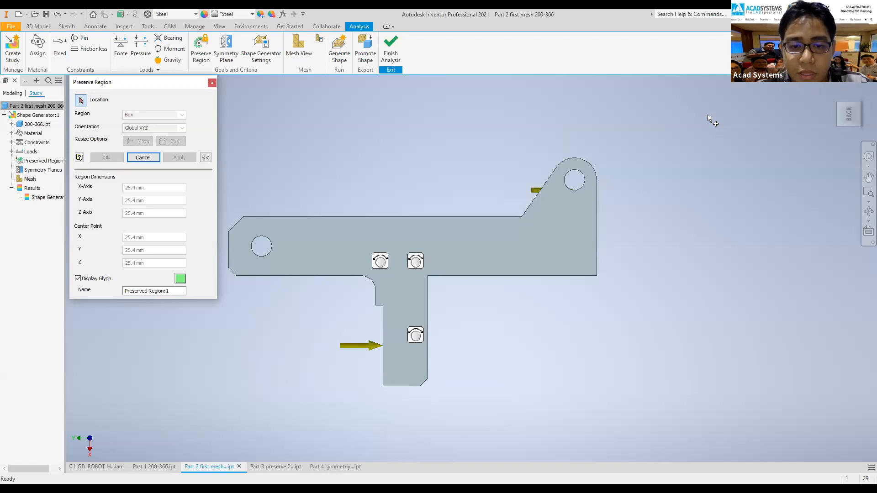
{"action": "left_click", "coordinate": [838, 104]}
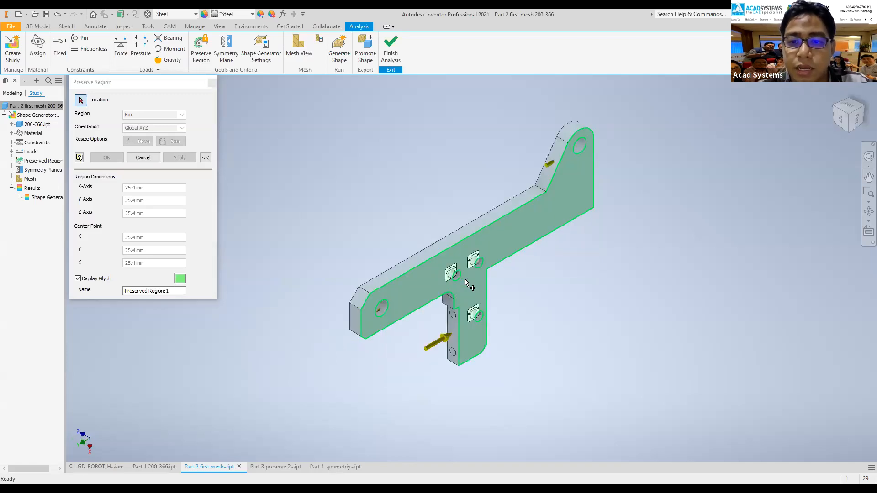
{"action": "scroll", "coordinate": [465, 278], "scroll_direction": "up", "scroll_amount": 3}
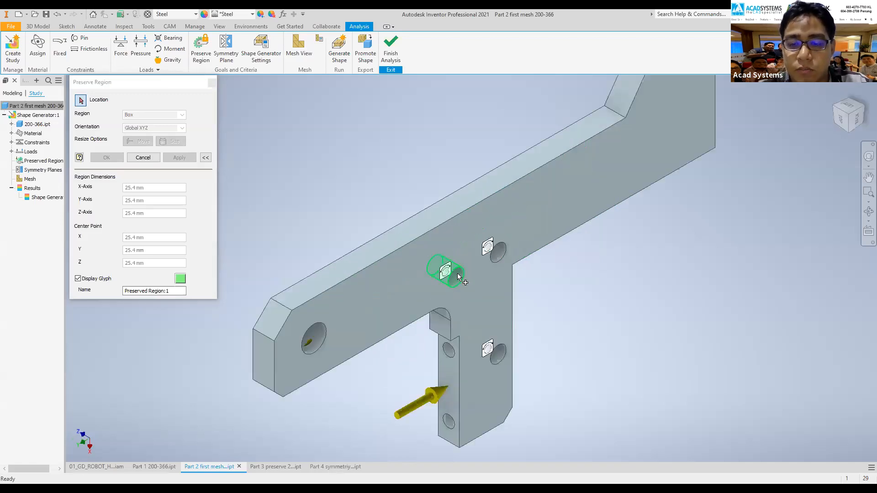
{"action": "left_click", "coordinate": [458, 275]}
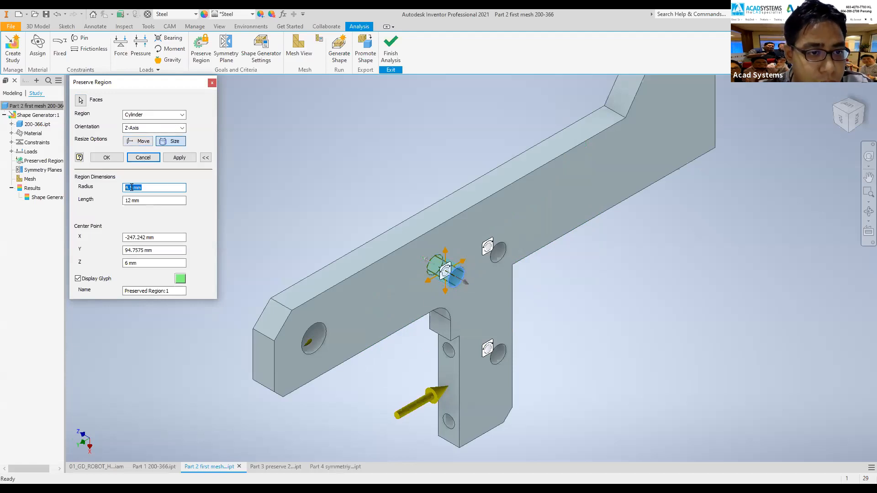
{"action": "type", "text": "6"}
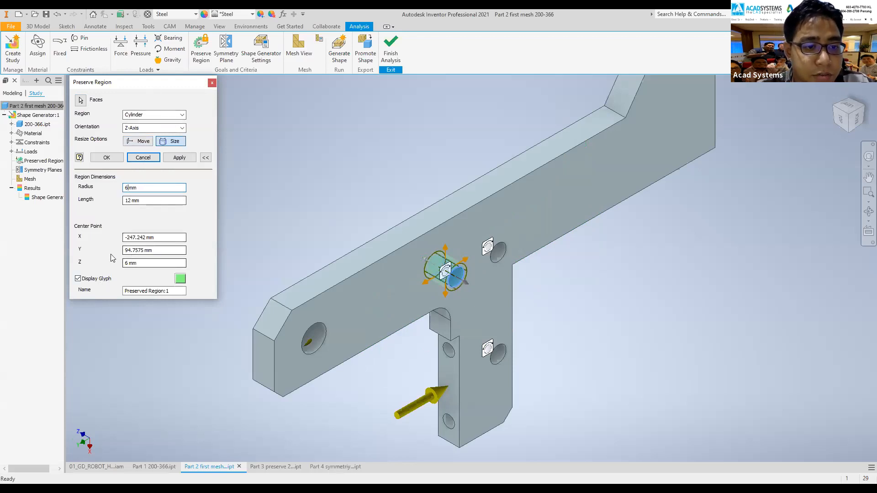
{"action": "left_click", "coordinate": [179, 158]}
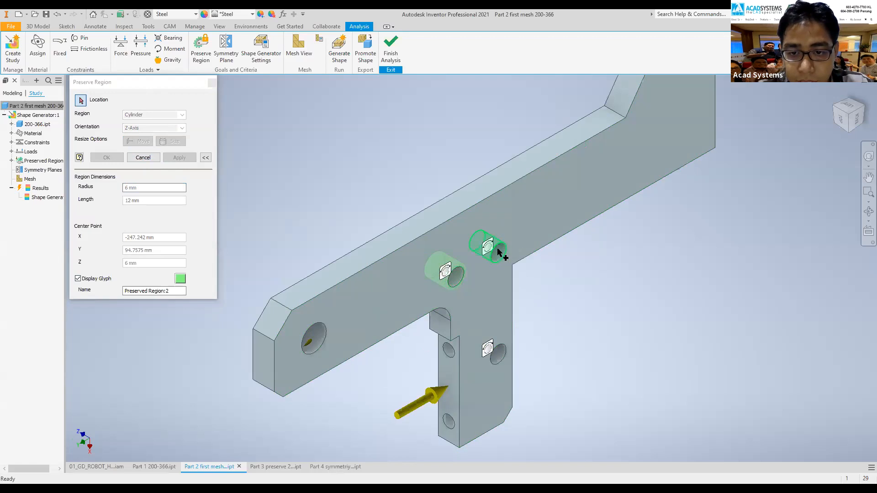
Add cylindrical preserved regions with a 6 mm radius around the other upper bolt hole and the bolt hole in the leg.
{"action": "left_click", "coordinate": [498, 250]}
{"action": "type", "text": "6"}
{"action": "left_click", "coordinate": [179, 157]}
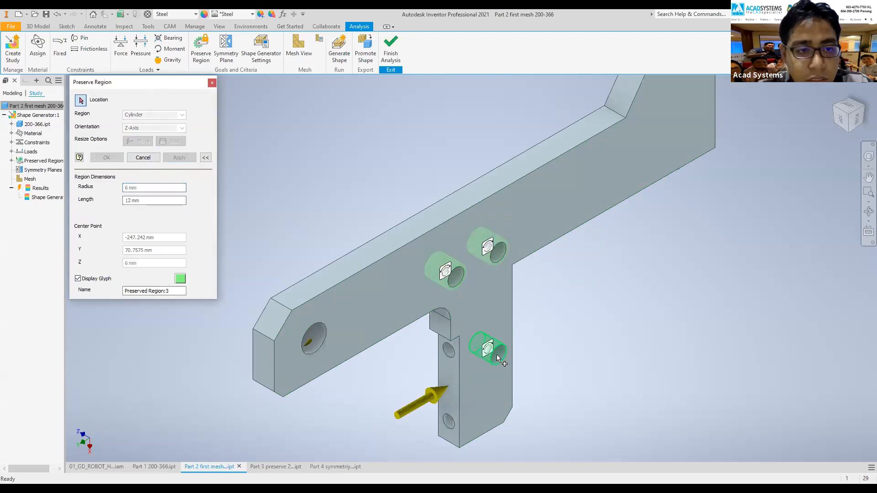
{"action": "type", "text": "6"}
{"action": "left_click", "coordinate": [179, 158]}
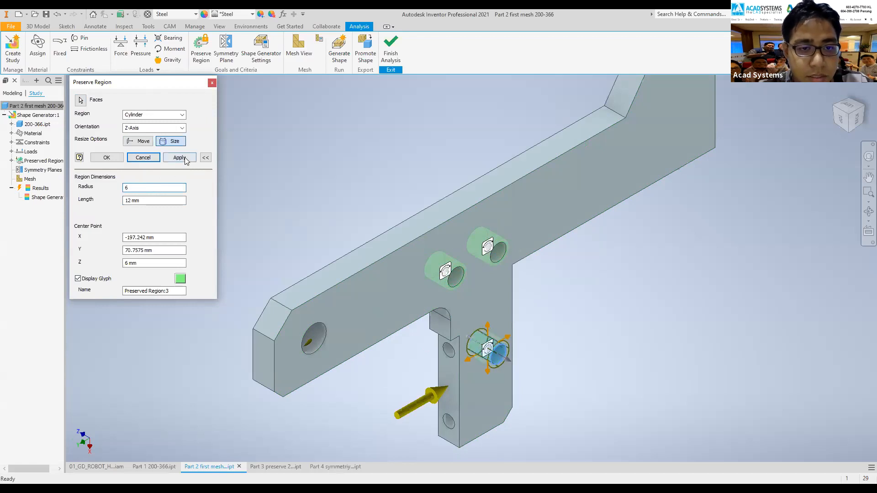
{"action": "scroll", "coordinate": [478, 209], "scroll_direction": "down", "scroll_amount": 4}
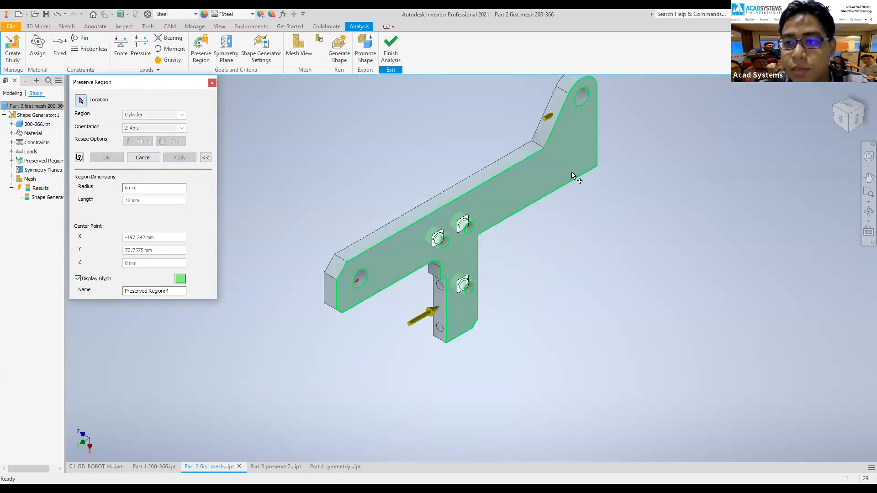
Add a cylindrical preserved region with a radius of about 16.4 mm around the hole in the arm's raised end.
{"action": "middle_click_drag", "start_coordinate": [597, 107], "coordinate": [506, 200]}
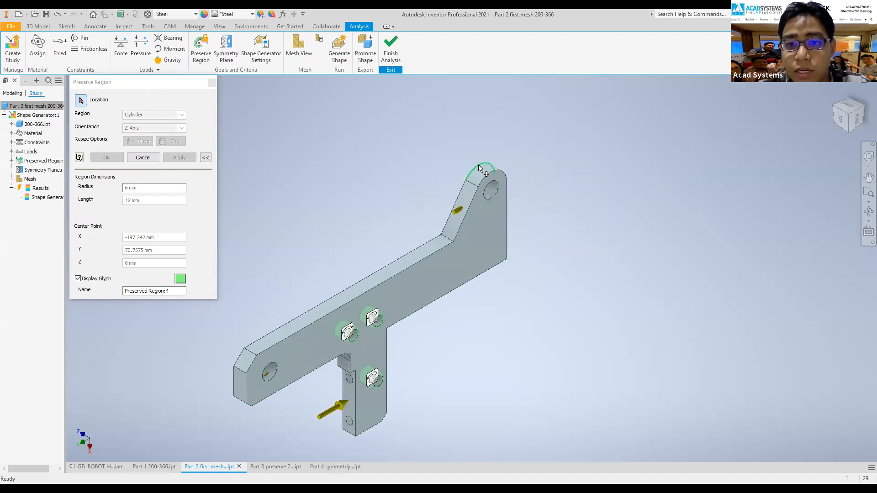
{"action": "left_click", "coordinate": [495, 192]}
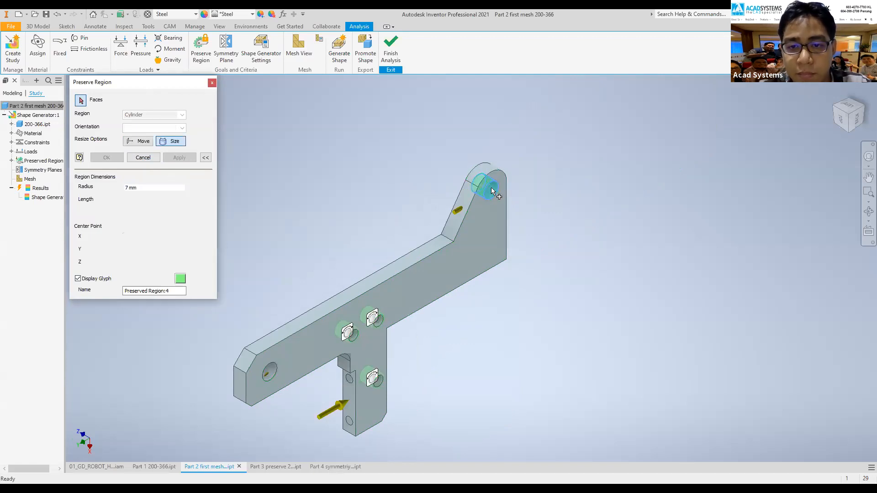
{"action": "left_click_drag", "start_coordinate": [487, 170], "coordinate": [497, 147]}
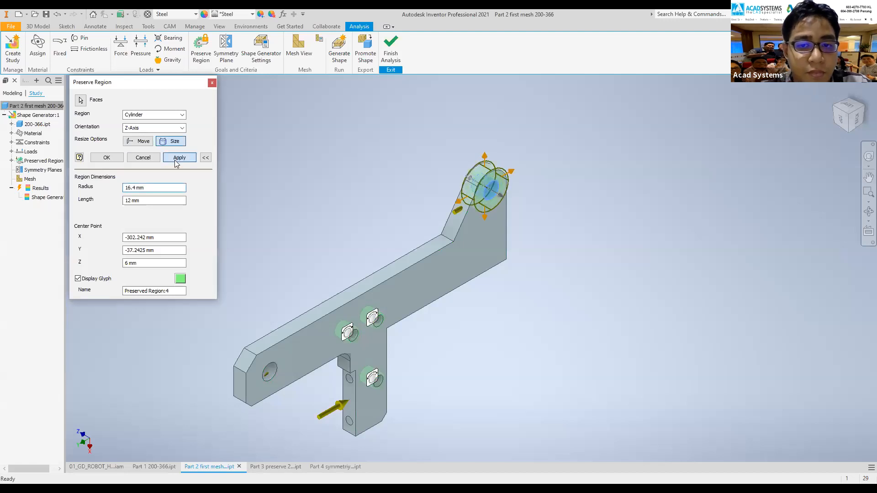
{"action": "left_click", "coordinate": [179, 157]}
Add a box preserved region over the arm's chamfered end and its hole, 35 mm high and about 68 mm long.
{"action": "middle_click_drag", "start_coordinate": [304, 239], "coordinate": [484, 173]}
{"action": "left_click", "coordinate": [420, 323]}
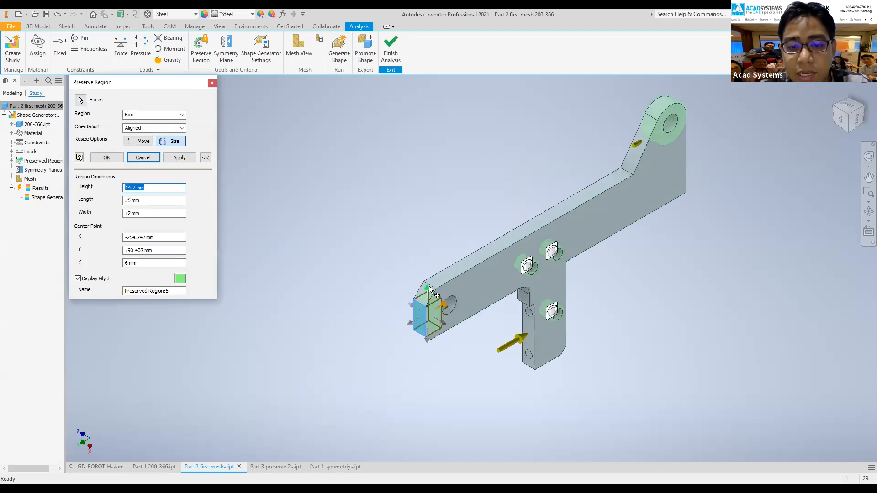
{"action": "left_click_drag", "start_coordinate": [430, 289], "coordinate": [427, 341]}
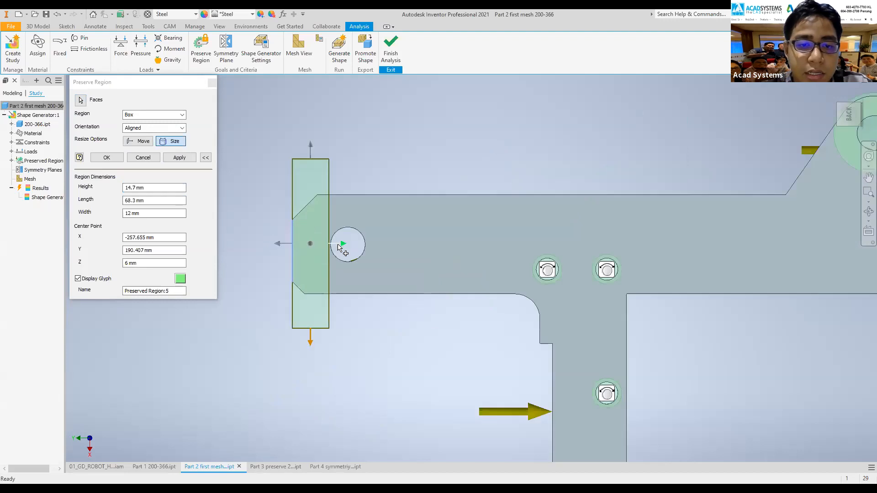
{"action": "left_click_drag", "start_coordinate": [342, 247], "coordinate": [380, 251]}
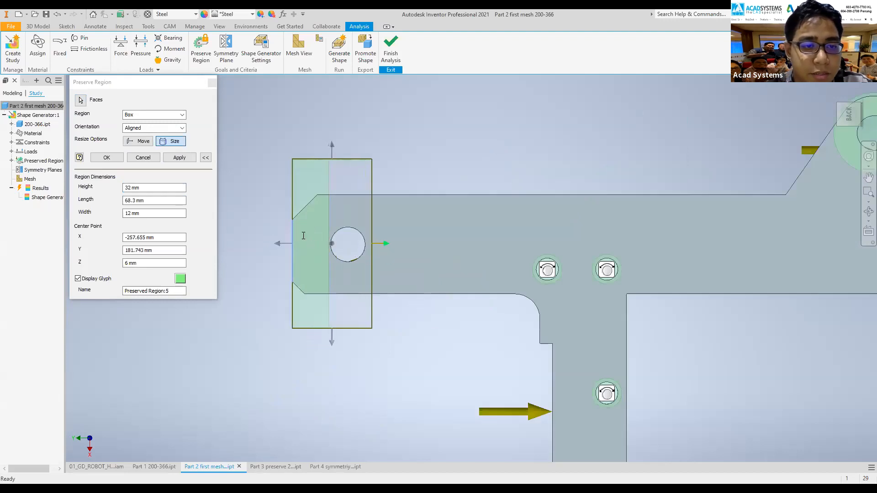
{"action": "type", "text": "35"}
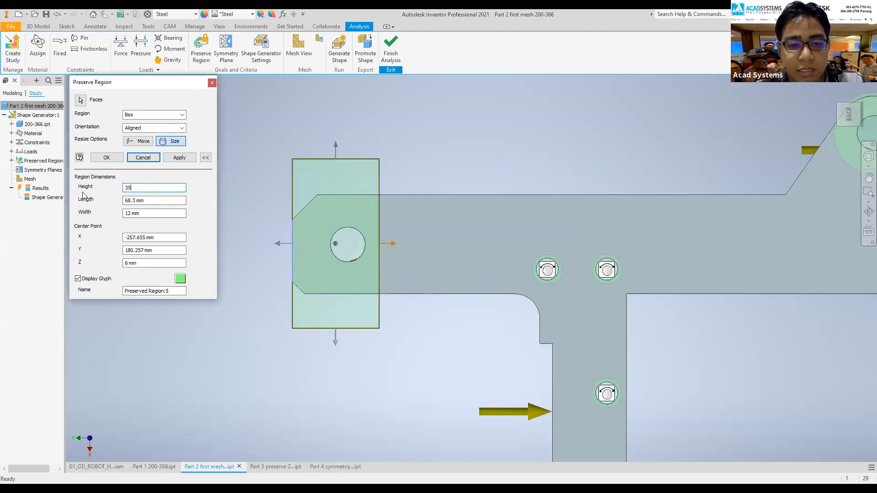
{"action": "left_click", "coordinate": [180, 158]}
Add a box preserved region 5 mm high along the leg's loaded side face and finish defining preserved regions.
{"action": "scroll", "coordinate": [491, 251], "scroll_direction": "down", "scroll_amount": 5}
{"action": "scroll", "coordinate": [571, 259], "scroll_direction": "up", "scroll_amount": 3}
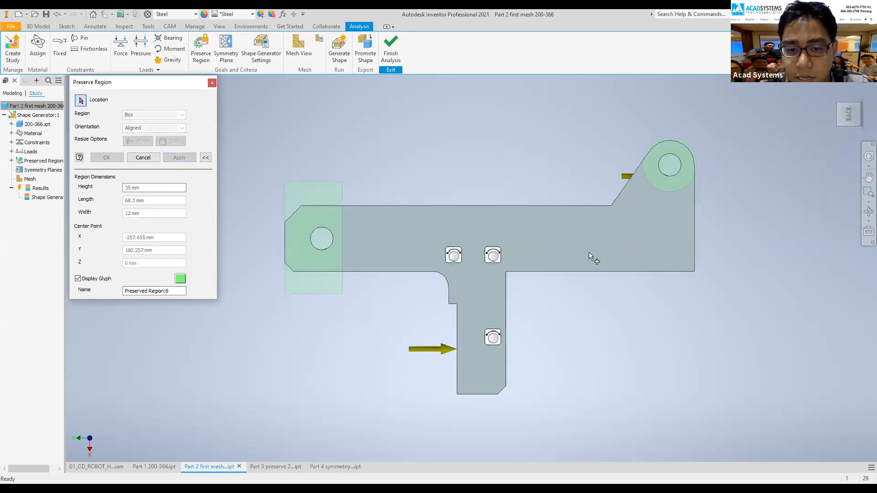
{"action": "key", "text": "F6"}
{"action": "left_click", "coordinate": [456, 327]}
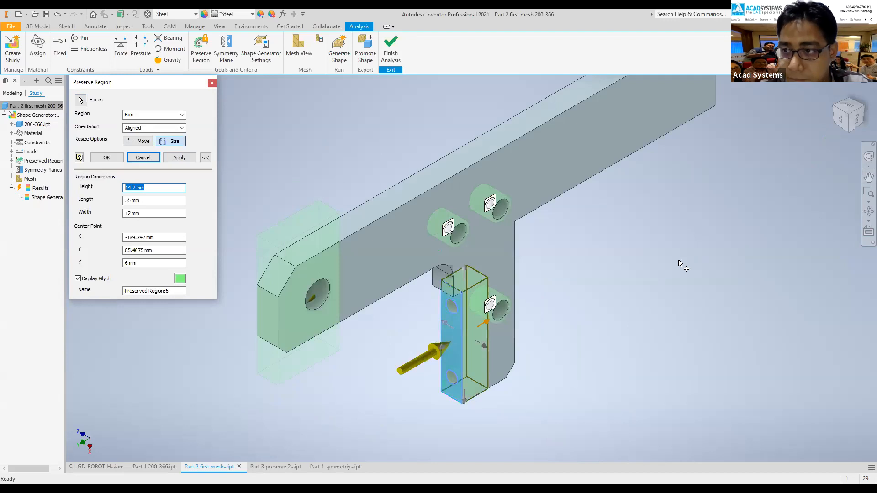
{"action": "key", "text": "F5"}
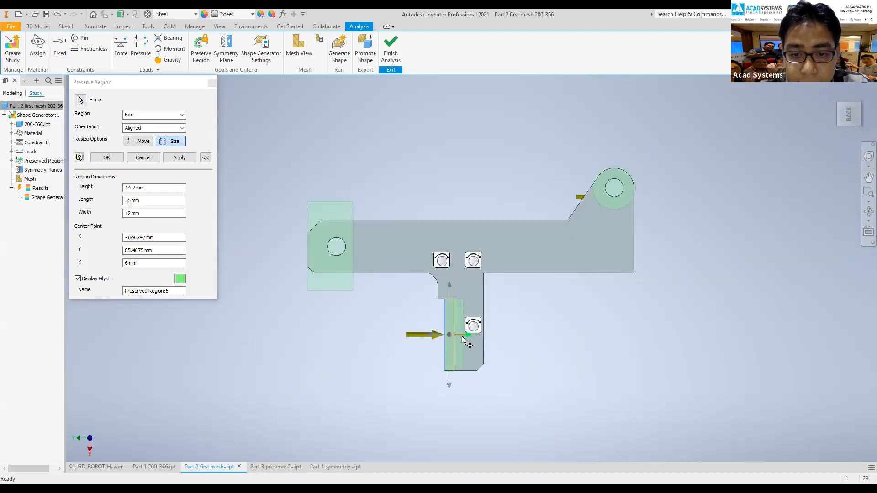
{"action": "type", "text": "5"}
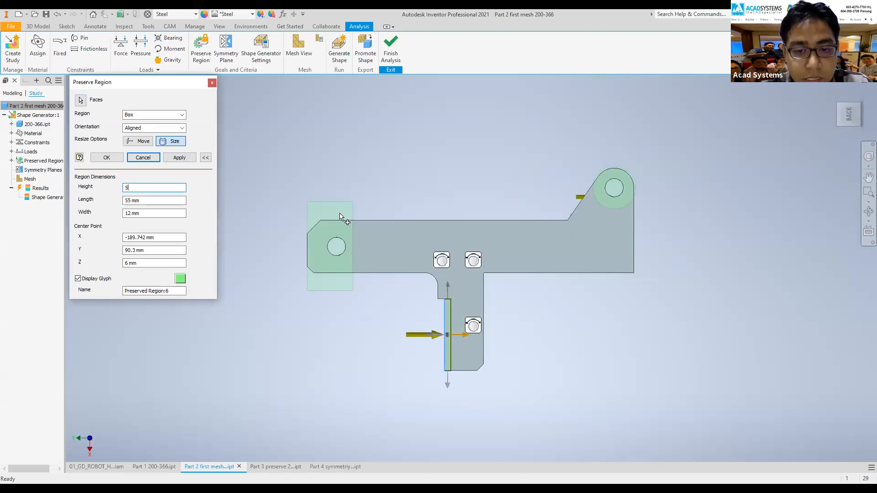
{"action": "left_click", "coordinate": [180, 158]}
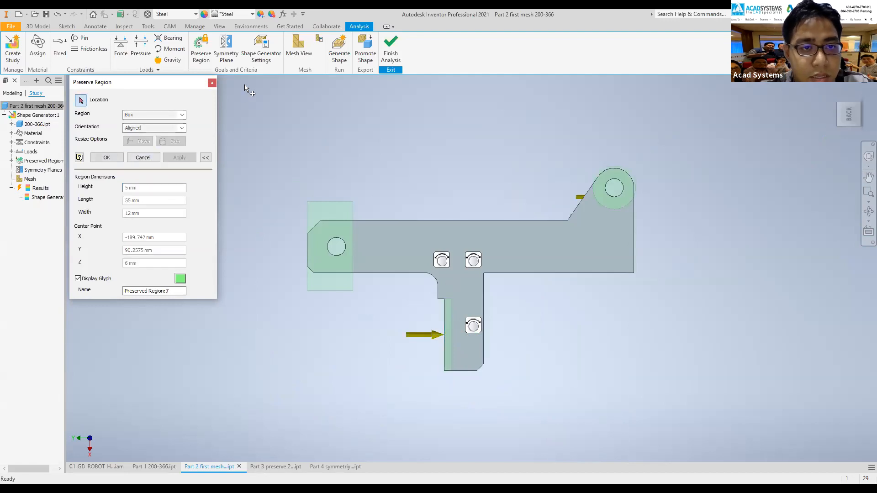
{"action": "left_click", "coordinate": [211, 84]}
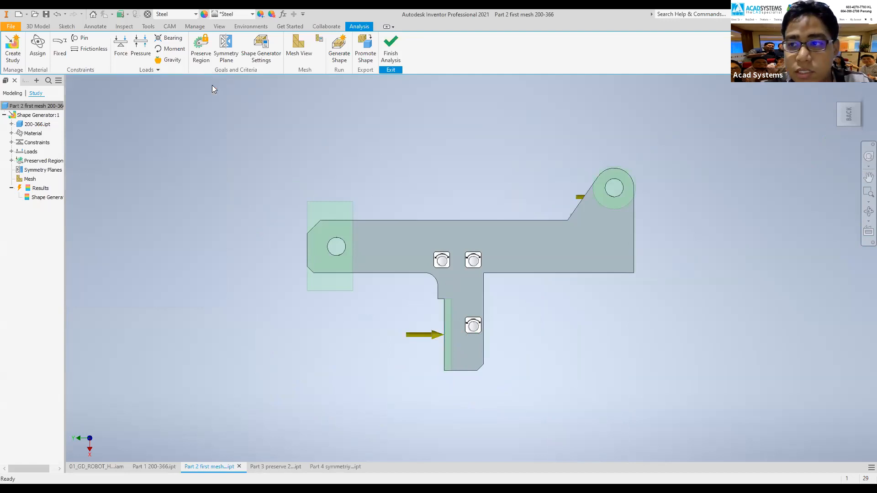
{"action": "key", "text": "F6"}
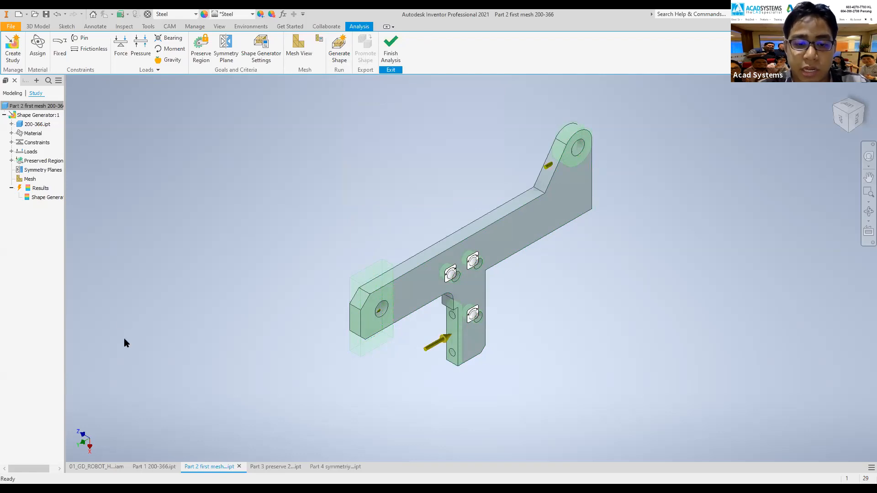
Switch to the Part 3 preserve document and show its Shape Generator result.
{"action": "left_click", "coordinate": [260, 468]}
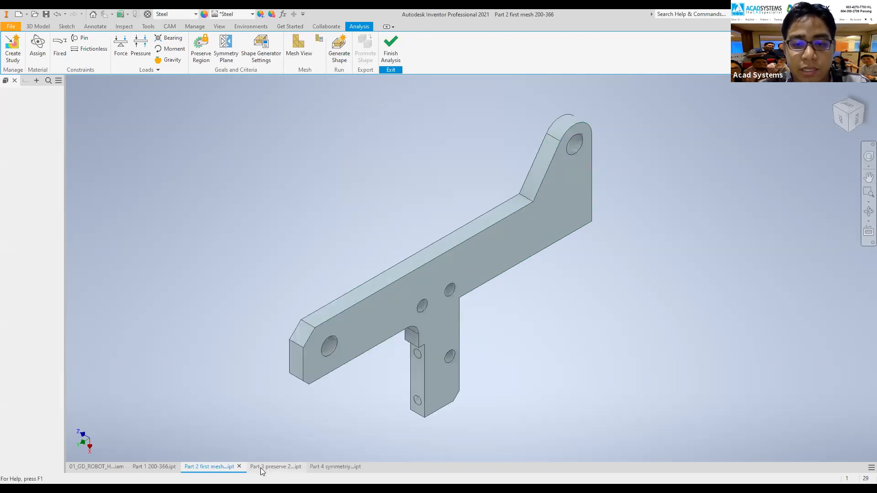
{"action": "double_click", "coordinate": [38, 197]}
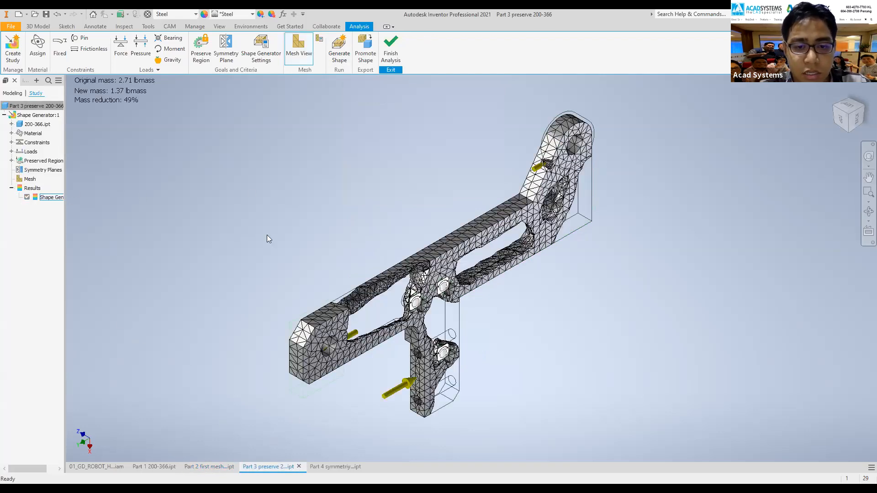
{"action": "left_click", "coordinate": [36, 162]}
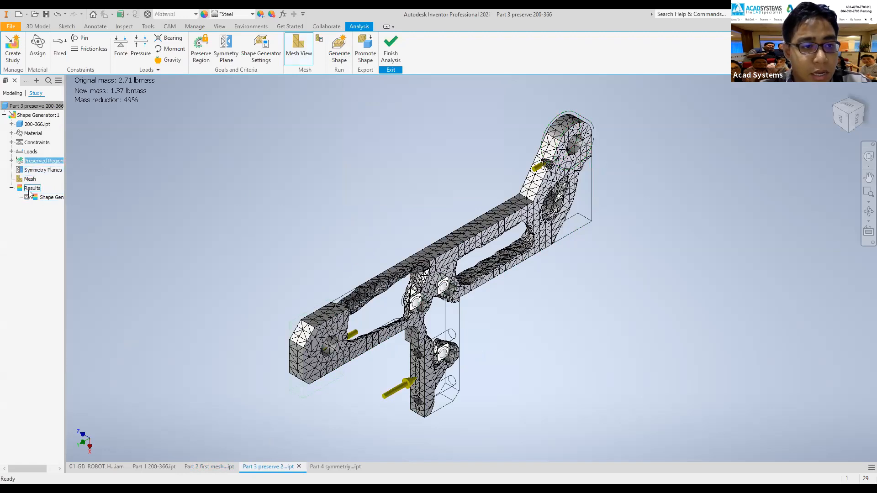
{"action": "left_click", "coordinate": [54, 197]}
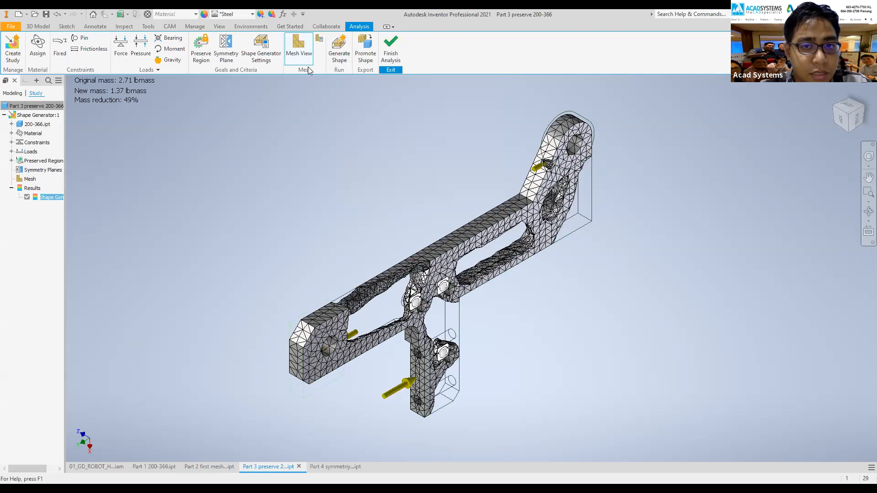
Finish the analysis and reopen the Shape Generator study to view the preserved regions on the solid arm.
{"action": "left_click", "coordinate": [391, 50]}
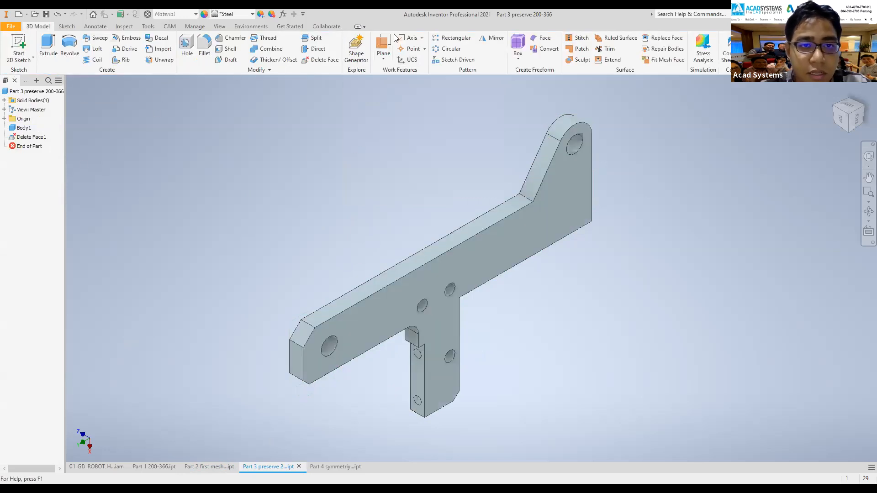
{"action": "left_click", "coordinate": [356, 47]}
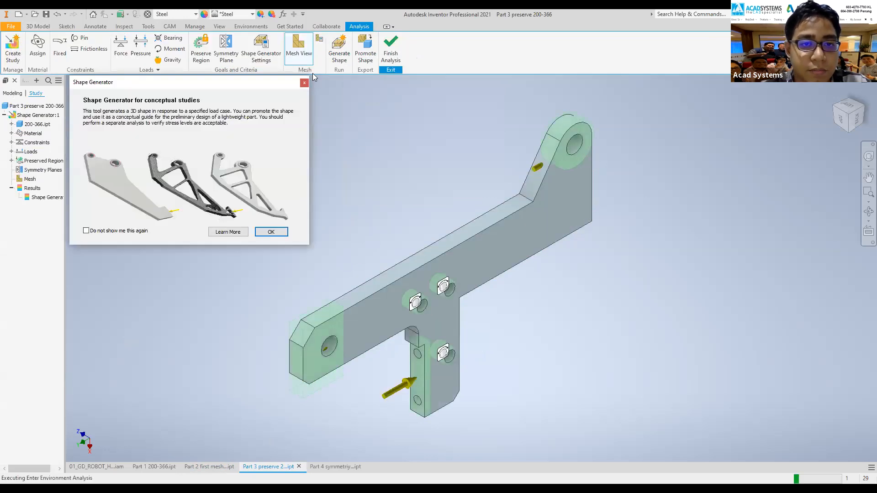
{"action": "left_click", "coordinate": [305, 83]}
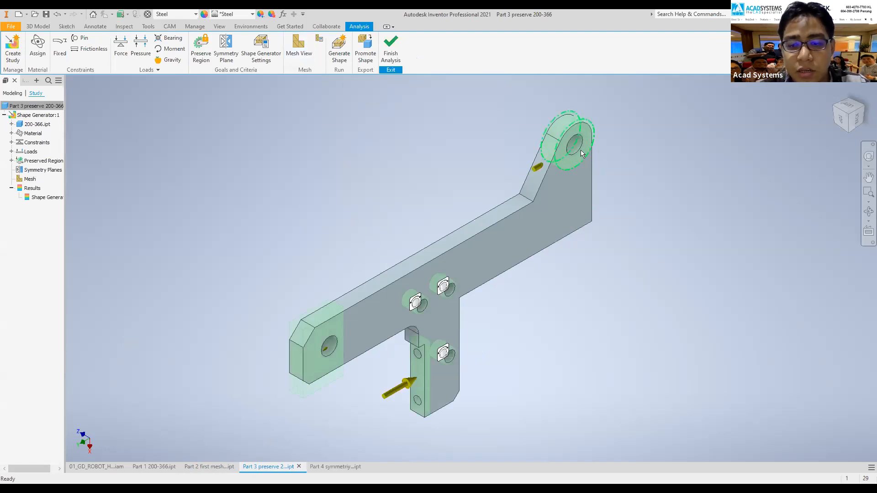
Show the generated shape again and examine its mesh in the isometric view and edge-on for symmetry across the thickness.
{"action": "double_click", "coordinate": [63, 197]}
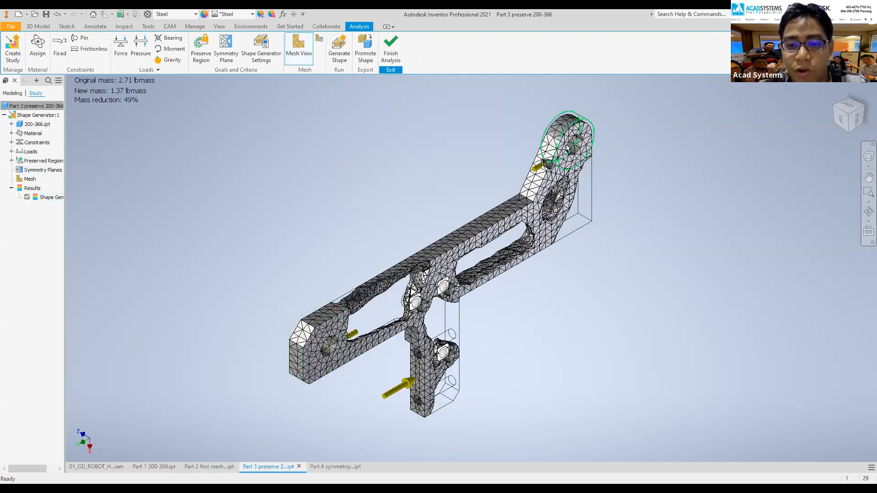
{"action": "scroll", "coordinate": [452, 315], "scroll_direction": "up", "scroll_amount": 5}
{"action": "scroll", "coordinate": [463, 292], "scroll_direction": "down", "scroll_amount": 4}
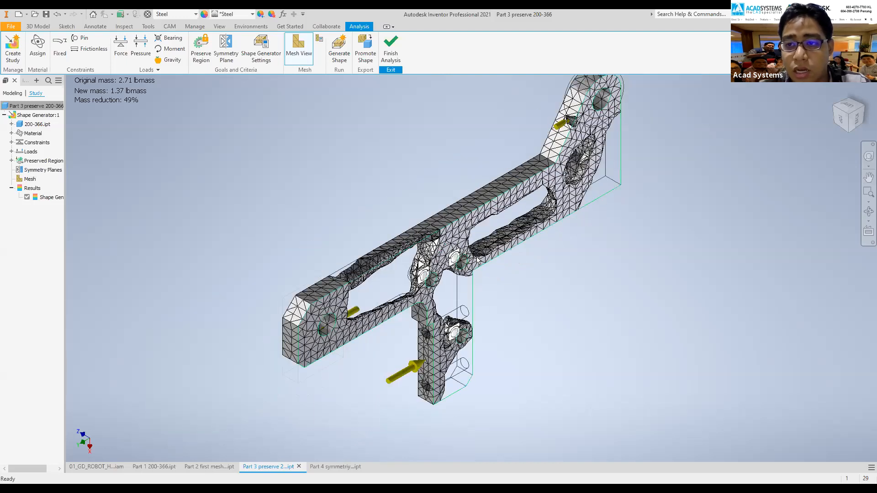
{"action": "middle_click_drag", "start_coordinate": [464, 289], "coordinate": [502, 304]}
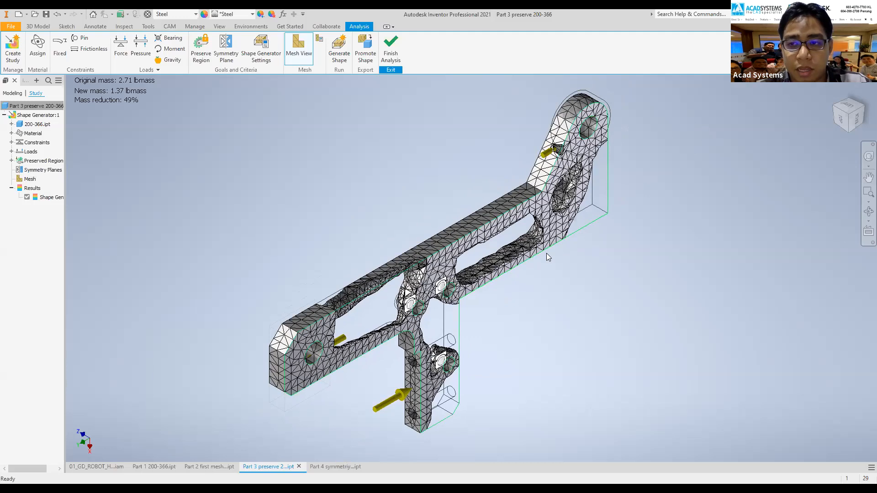
{"action": "mouse_move", "coordinate": [546, 253]}
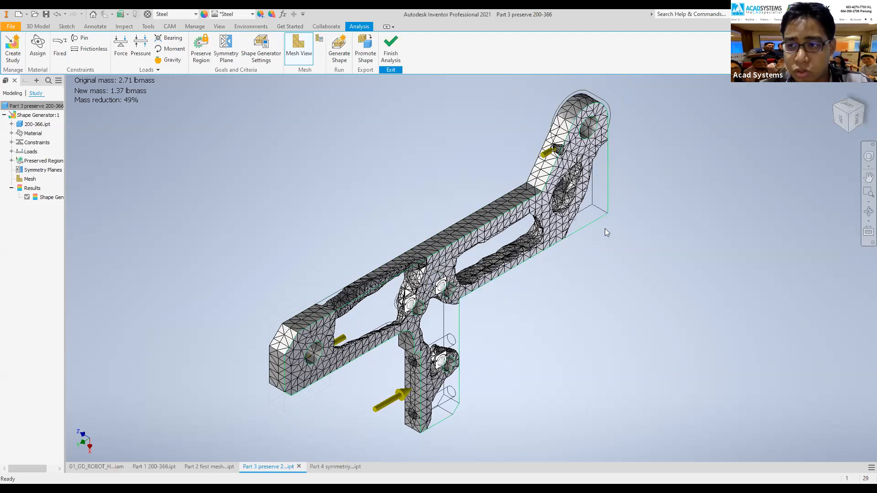
{"action": "left_click", "coordinate": [836, 115]}
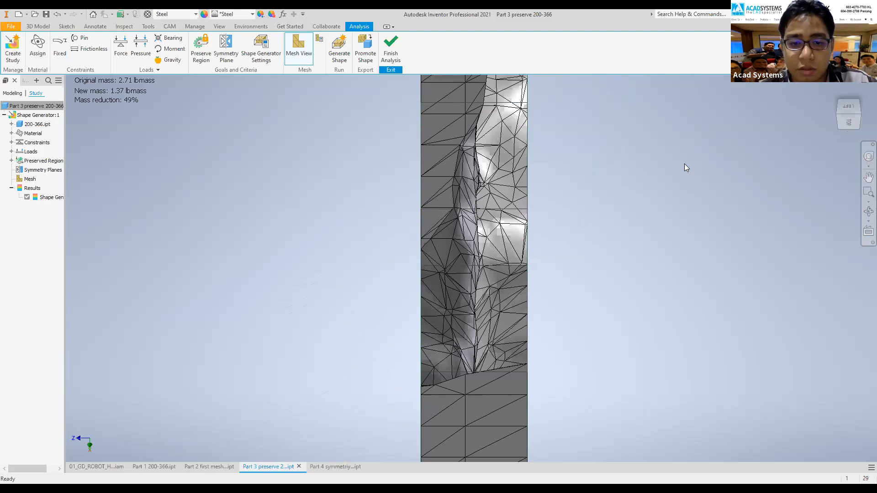
{"action": "key", "text": "F6"}
{"action": "scroll", "coordinate": [526, 280], "scroll_direction": "down", "scroll_amount": 5}
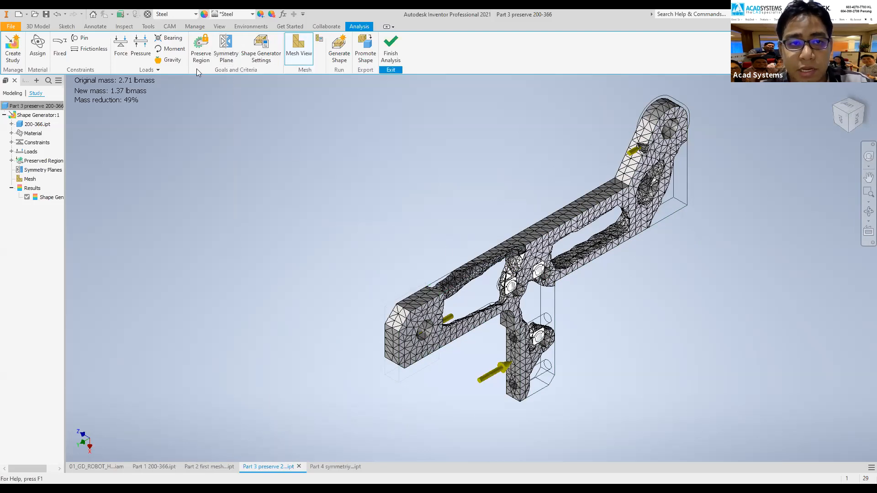
Start a symmetry plane for the study and check edge-on how the first active plane splits the arm's thickness.
{"action": "left_click", "coordinate": [221, 54]}
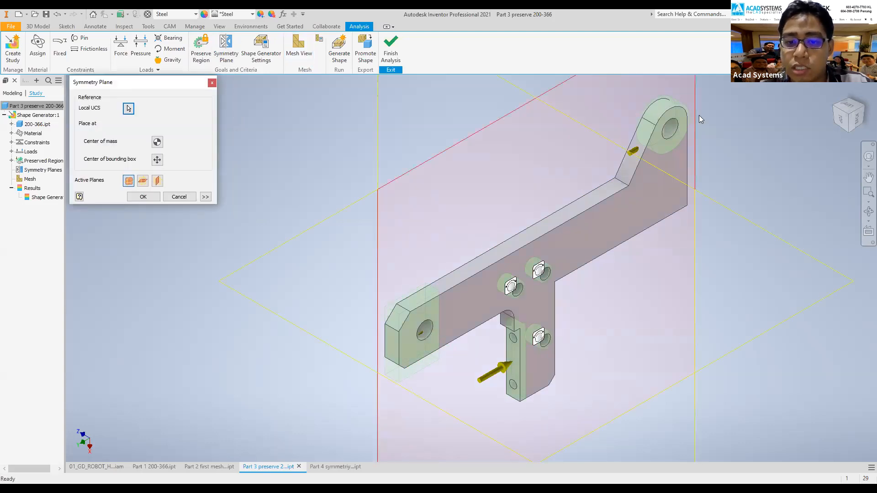
{"action": "key", "text": "F6"}
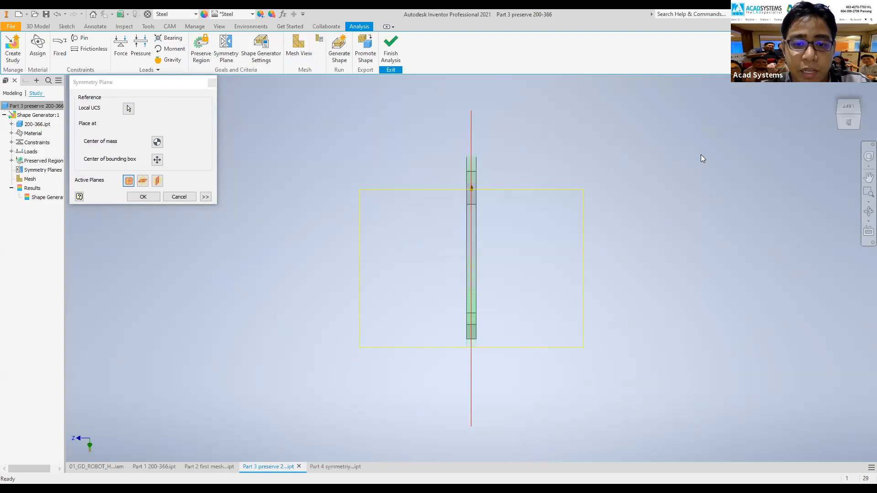
{"action": "key", "text": "F6"}
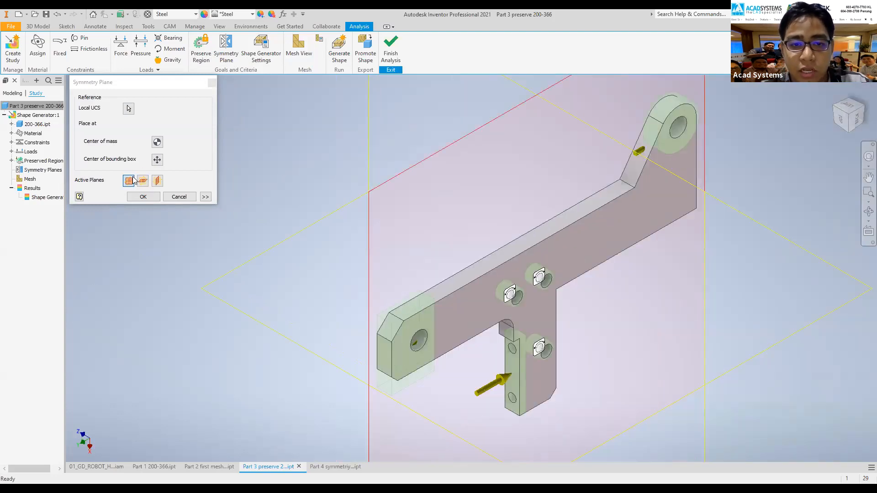
{"action": "left_click_drag", "start_coordinate": [840, 112], "coordinate": [827, 128]}
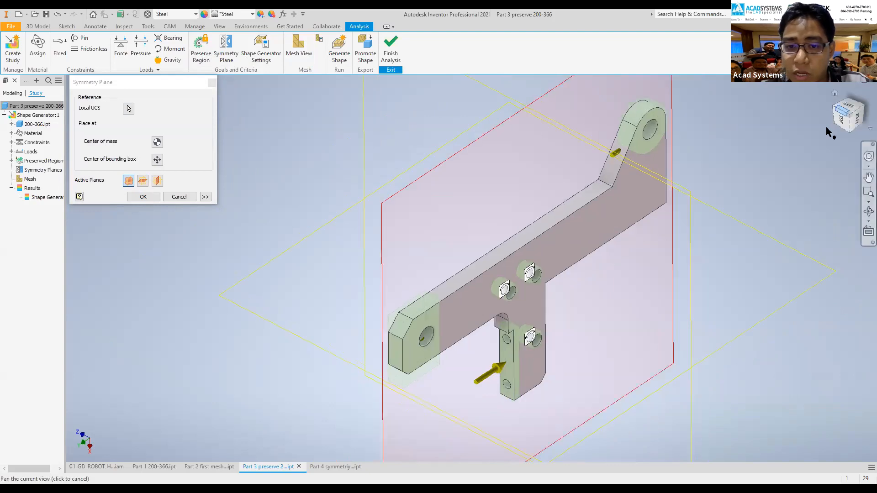
{"action": "left_click", "coordinate": [841, 111]}
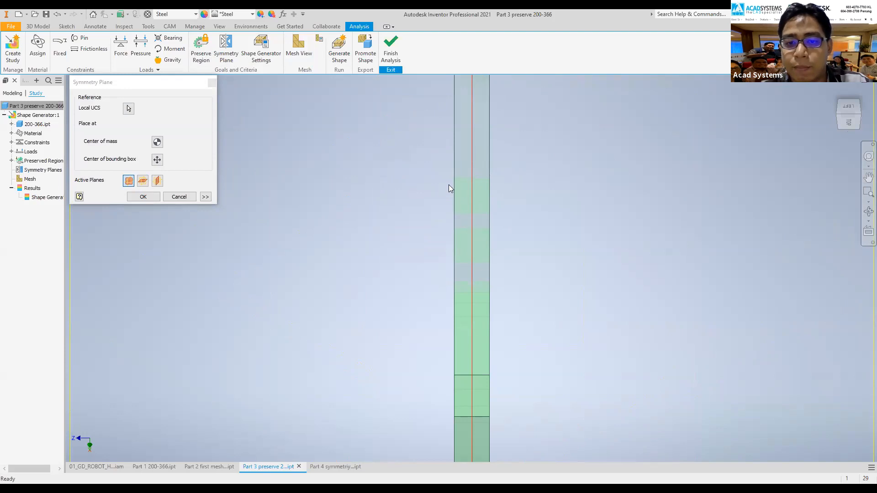
{"action": "middle_click", "coordinate": [686, 184]}
{"action": "middle_click", "coordinate": [686, 183]}
Try the other active symmetry planes on the arm in the isometric view, then return to the mid-thickness plane.
{"action": "left_click_drag", "start_coordinate": [859, 116], "coordinate": [834, 120]}
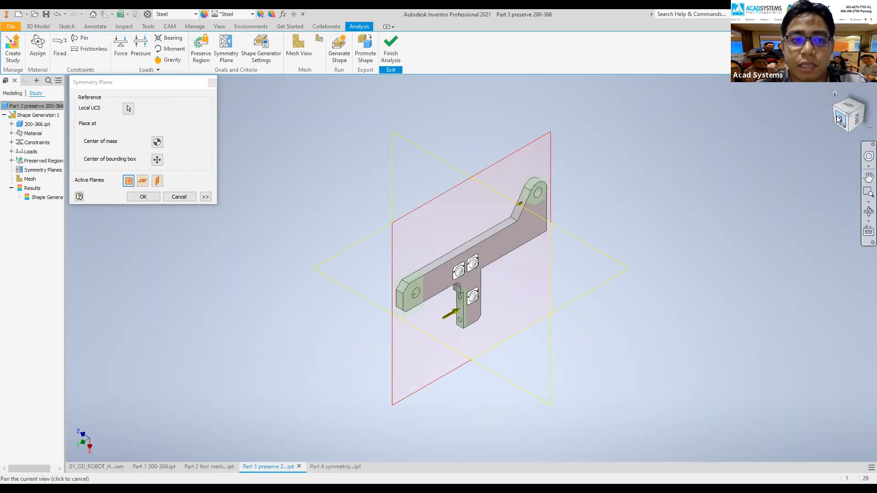
{"action": "left_click", "coordinate": [144, 183]}
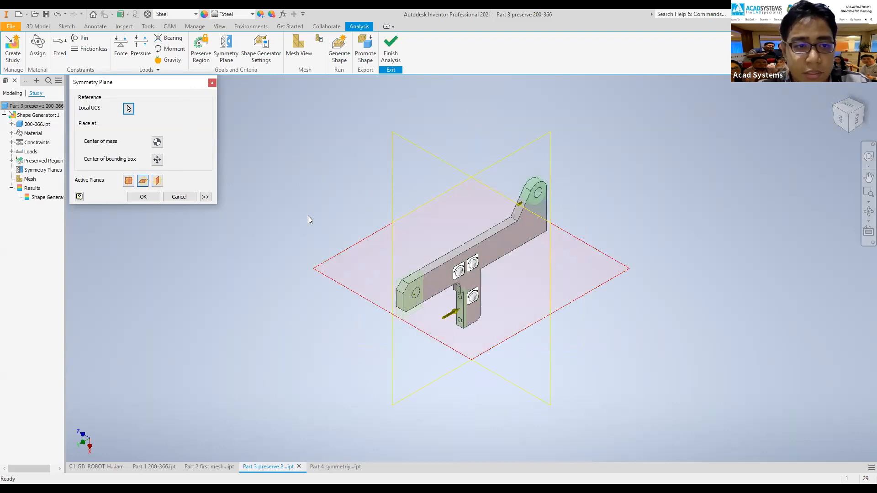
{"action": "left_click", "coordinate": [156, 182]}
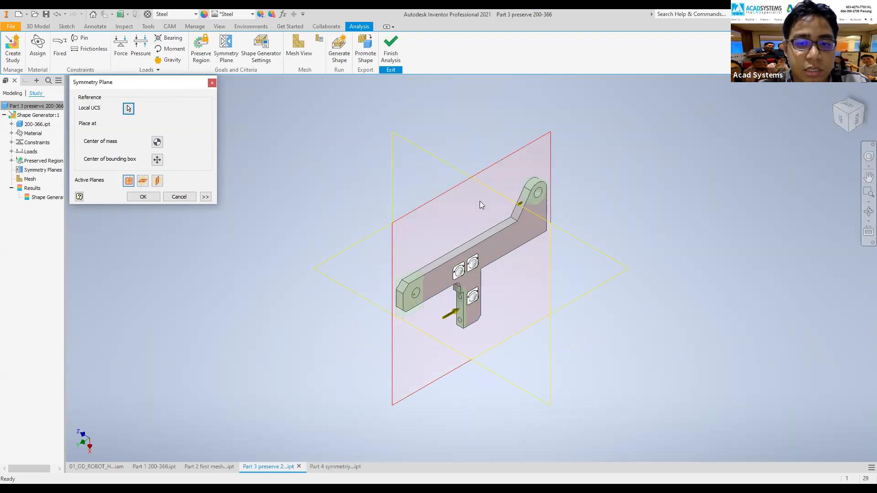
Compare the centre-of-mass and bounding-box placements for the symmetry plane and create it at the centre of mass.
{"action": "left_click", "coordinate": [157, 143]}
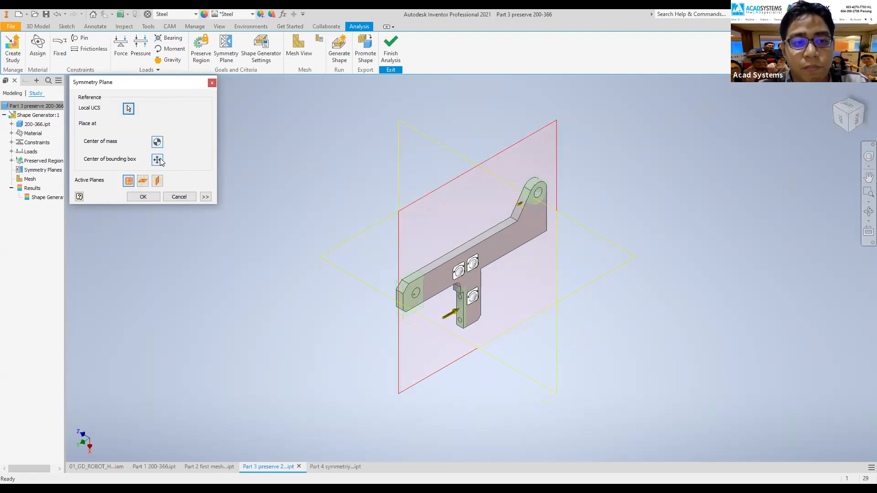
{"action": "left_click", "coordinate": [159, 160]}
{"action": "left_click", "coordinate": [157, 145]}
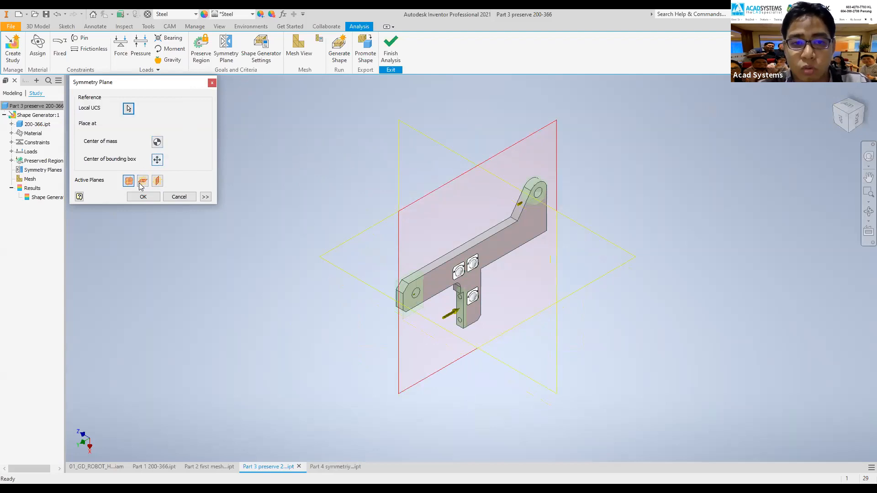
{"action": "left_click", "coordinate": [143, 197]}
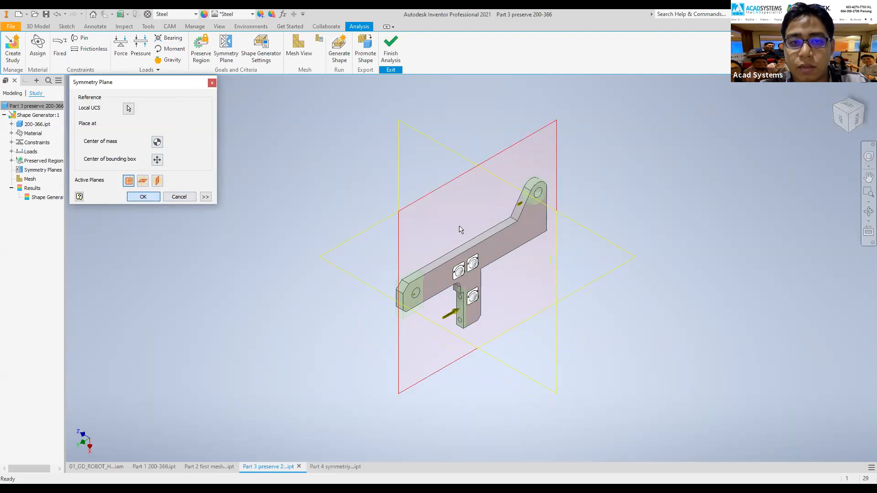
Activate the existing Shape Generator result and examine its mesh around the arm's cut-outs and bolt holes.
{"action": "scroll", "coordinate": [508, 255], "scroll_direction": "up", "scroll_amount": 3}
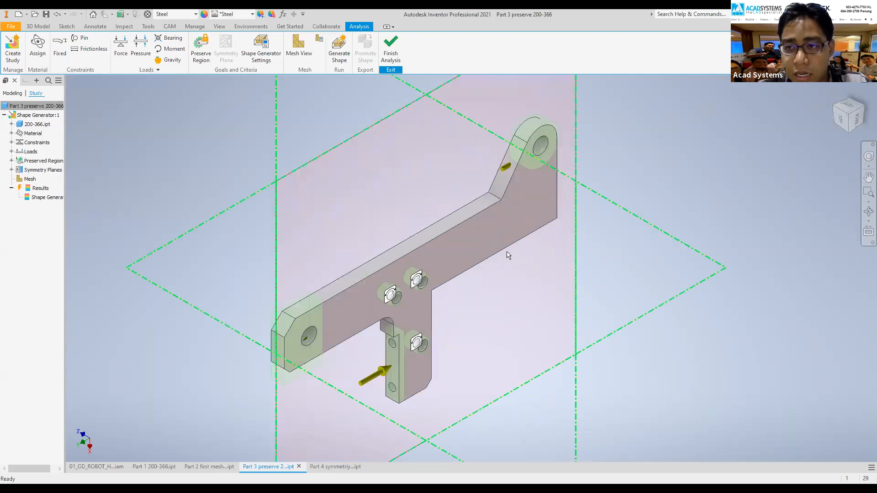
{"action": "middle_click_drag", "start_coordinate": [467, 247], "coordinate": [439, 220]}
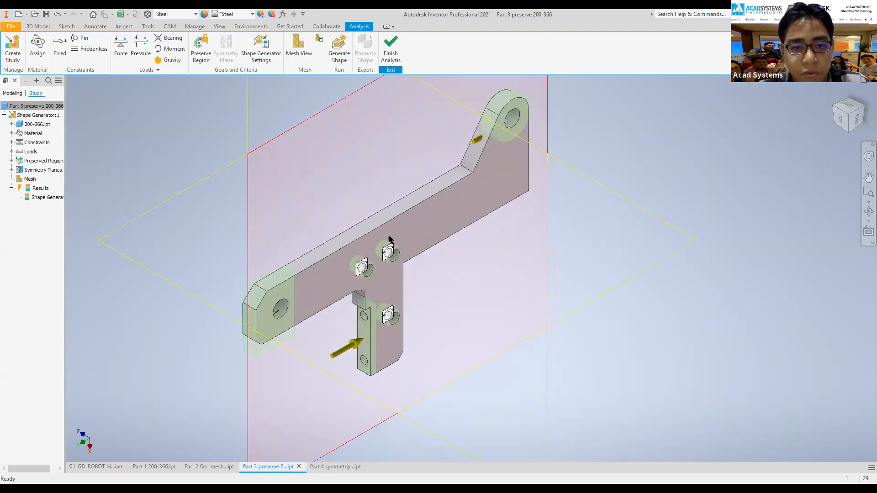
{"action": "right_click", "coordinate": [46, 197]}
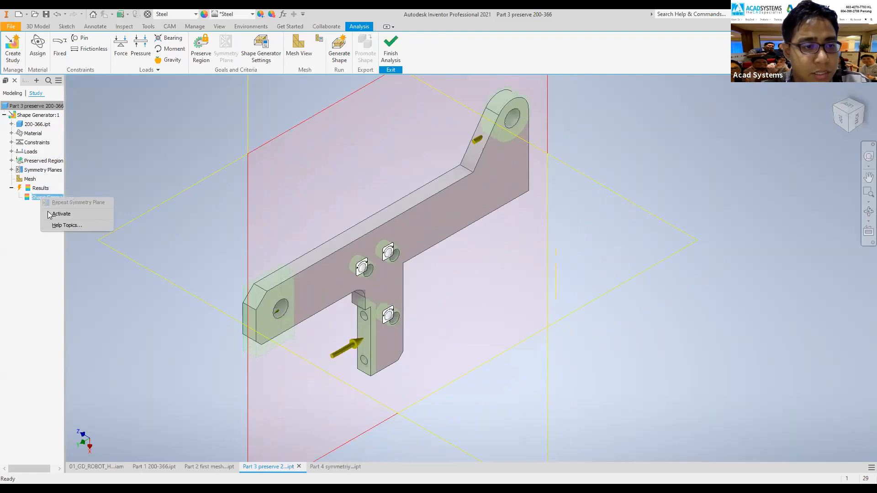
{"action": "left_click", "coordinate": [55, 215]}
{"action": "scroll", "coordinate": [279, 221], "scroll_direction": "up", "scroll_amount": 5}
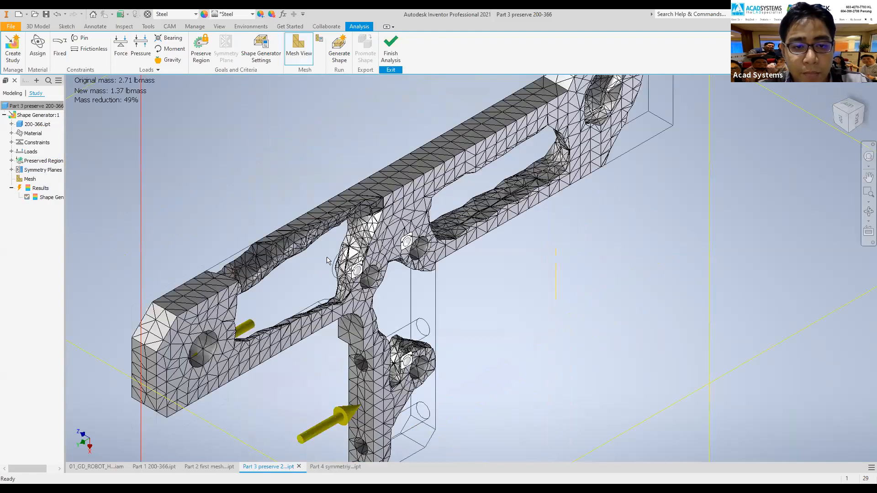
{"action": "scroll", "coordinate": [279, 221], "scroll_direction": "down", "scroll_amount": 5}
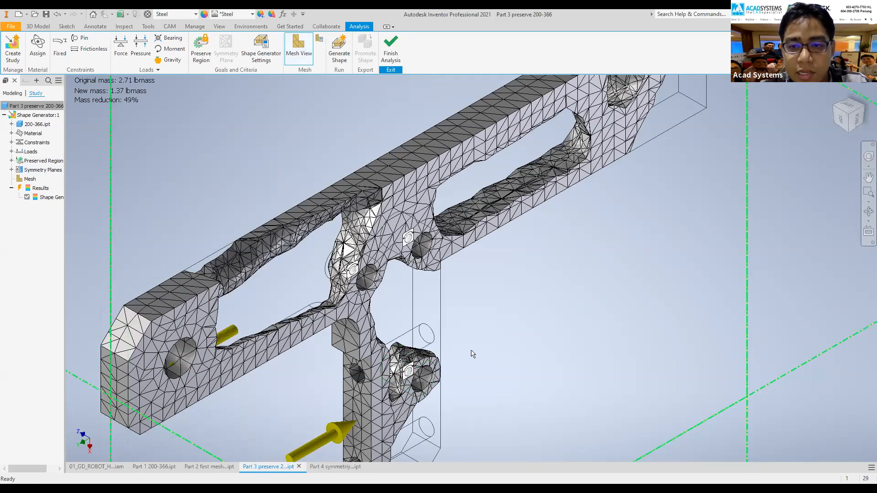
{"action": "scroll", "coordinate": [474, 357], "scroll_direction": "down", "scroll_amount": 3}
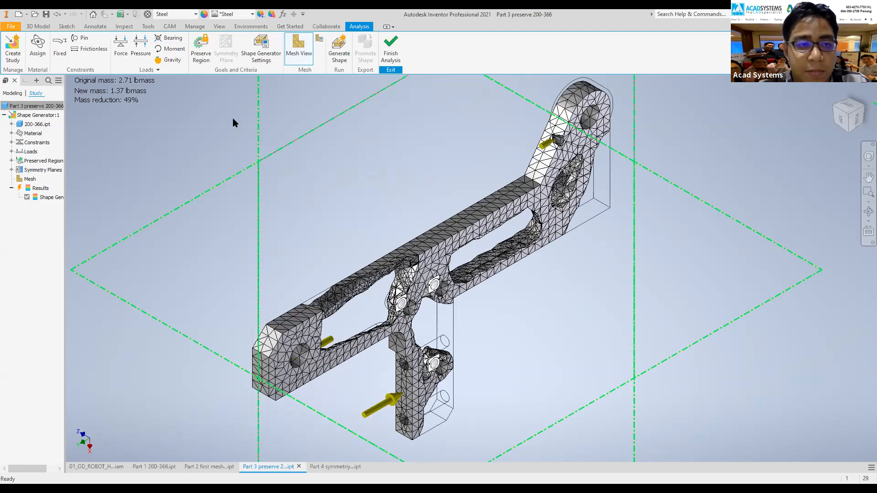
Add a box preserved region on the arm's long upper face with a height of 5 mm.
{"action": "left_click", "coordinate": [204, 52]}
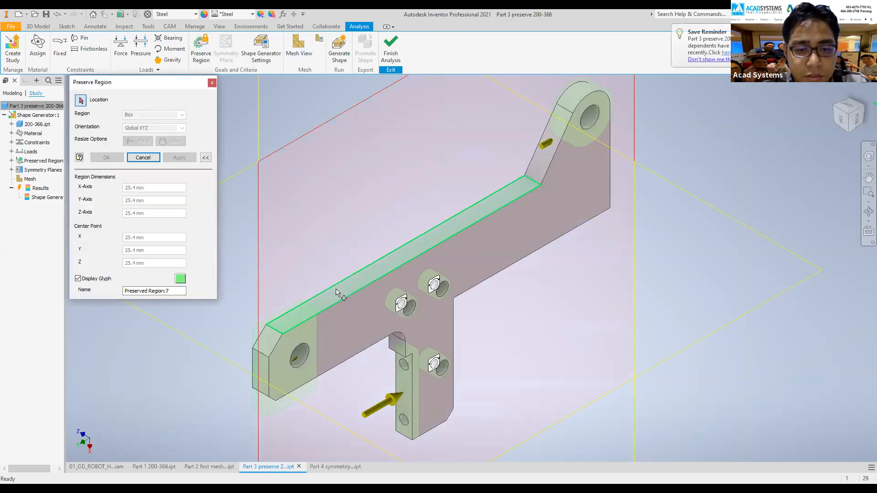
{"action": "left_click", "coordinate": [403, 268]}
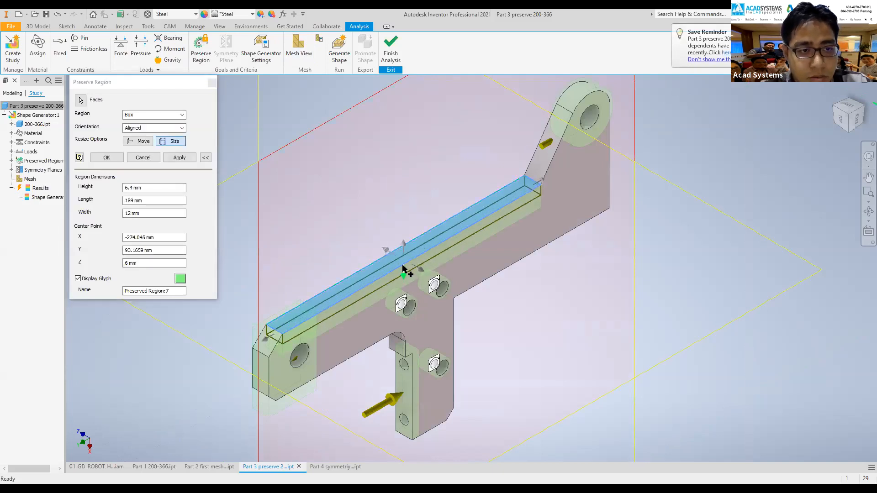
{"action": "double_click", "coordinate": [132, 188]}
{"action": "type", "text": "5"}
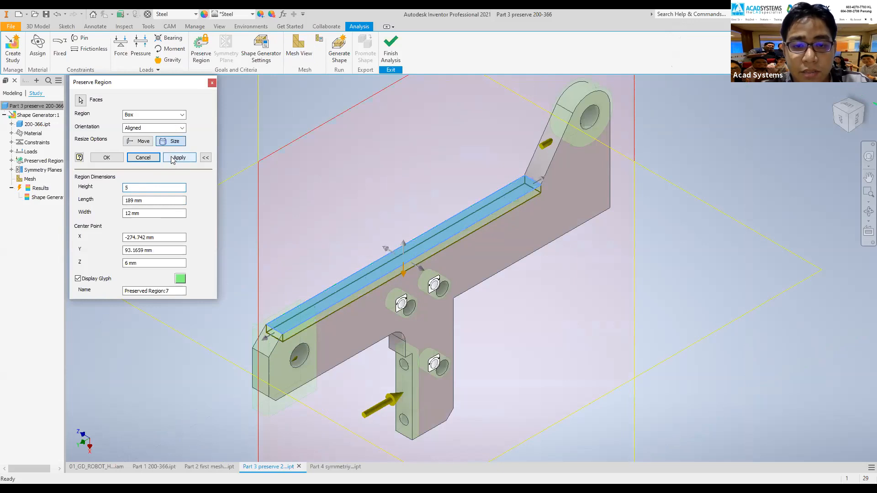
{"action": "left_click", "coordinate": [176, 158]}
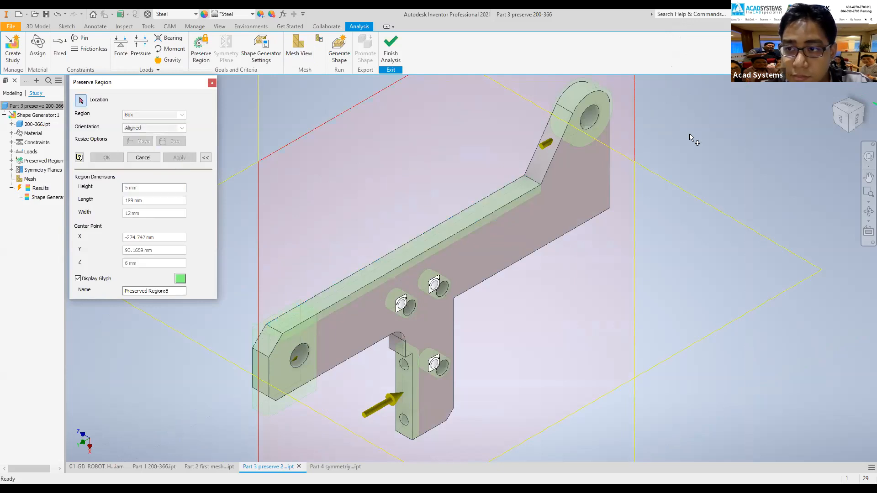
Add a box preserved region on the lower leg's outer side face, about 3.1 mm high and 46.9 mm long, ending just below the bolt hole.
{"action": "scroll", "coordinate": [470, 306], "scroll_direction": "up", "scroll_amount": 5}
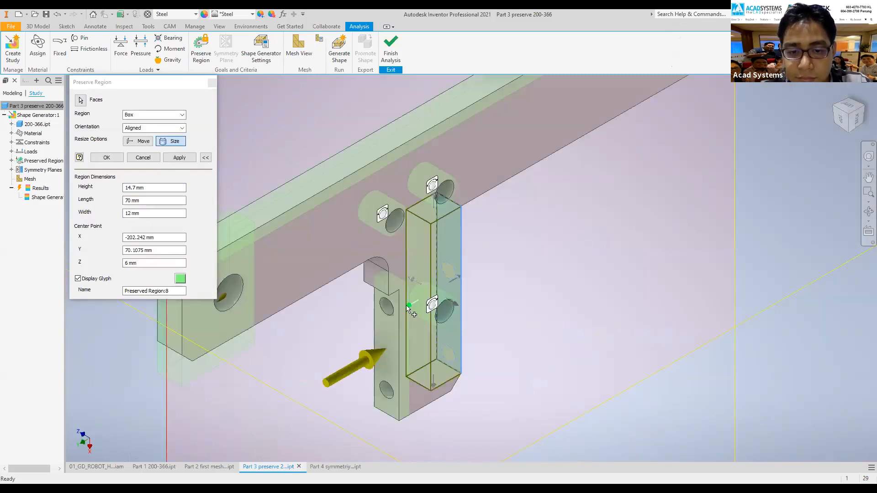
{"action": "left_click_drag", "start_coordinate": [408, 305], "coordinate": [456, 299]}
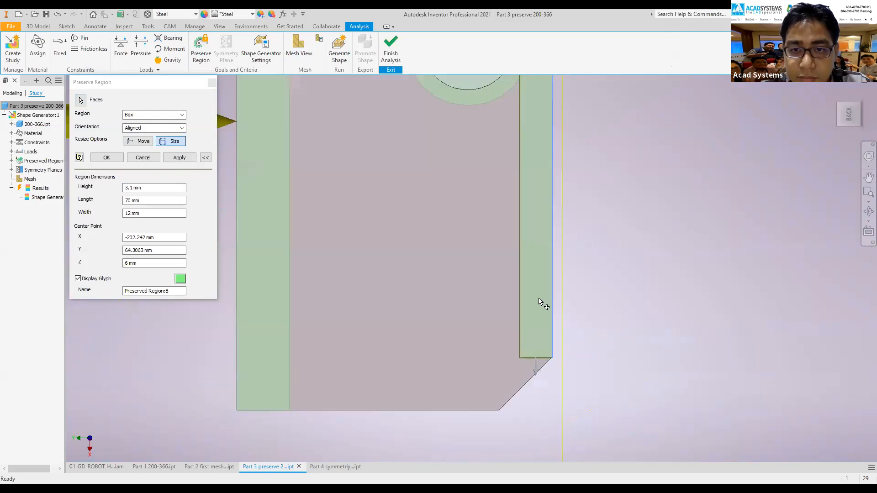
{"action": "middle_click_drag", "start_coordinate": [542, 303], "coordinate": [518, 385]}
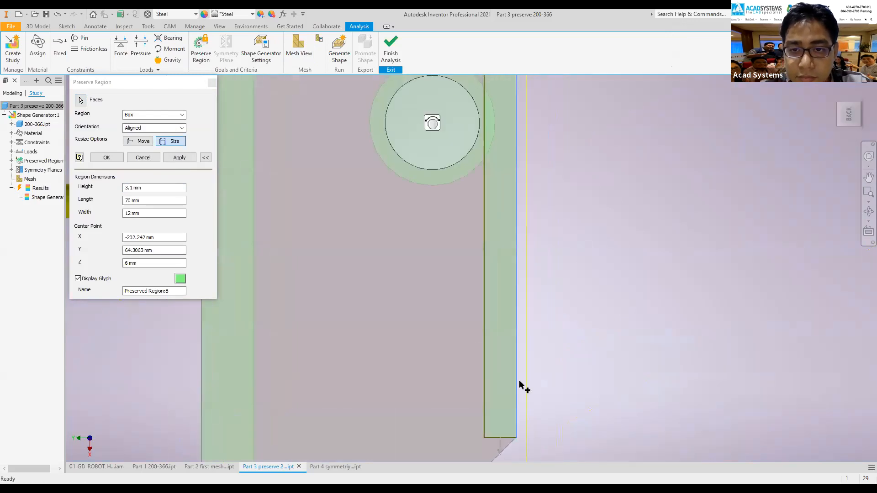
{"action": "left_click_drag", "start_coordinate": [501, 452], "coordinate": [497, 209]}
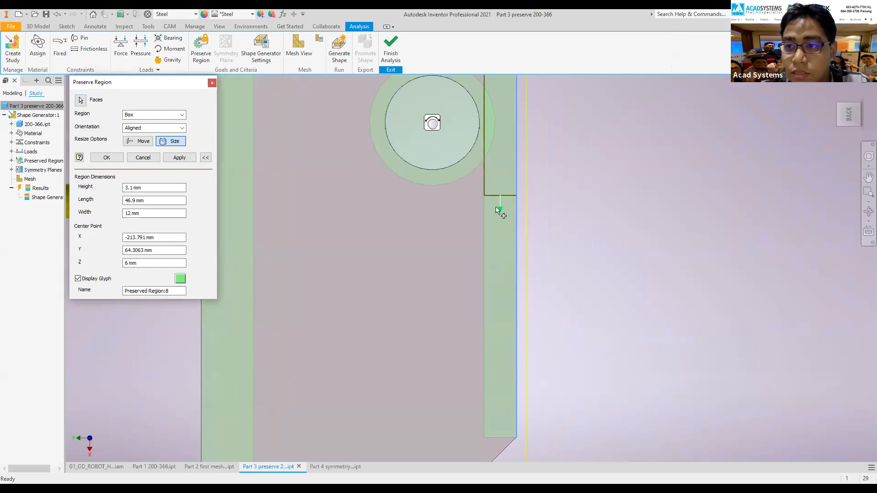
{"action": "left_click", "coordinate": [183, 157]}
{"action": "left_click", "coordinate": [212, 83]}
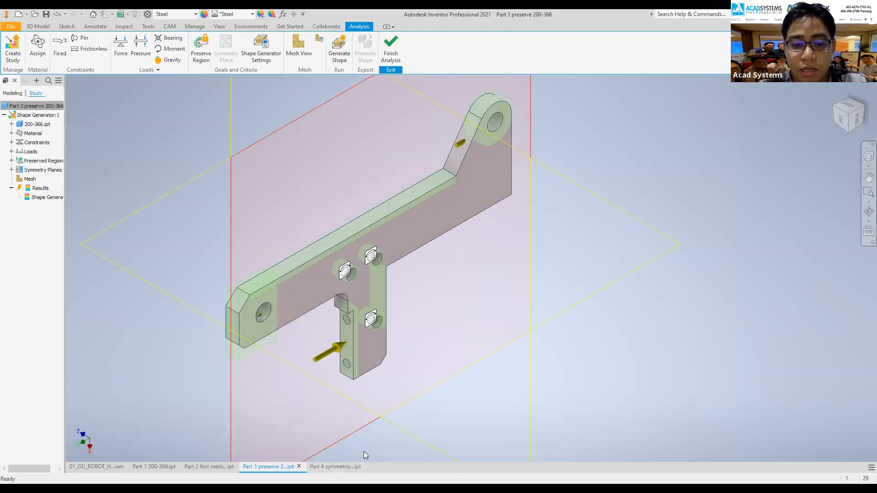
Switch to the Part 4 symmetry part, display its generated shape and examine the mesh along the arm and leg.
{"action": "left_click", "coordinate": [337, 467]}
{"action": "double_click", "coordinate": [45, 197]}
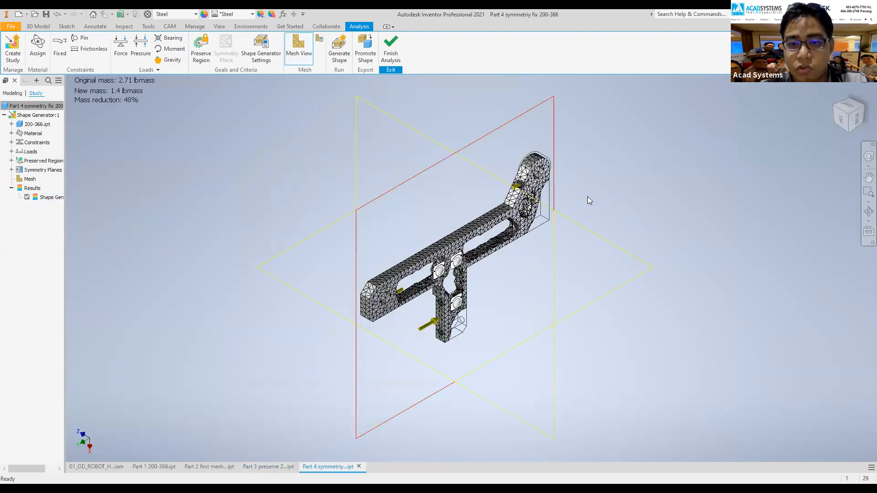
{"action": "scroll", "coordinate": [587, 198], "scroll_direction": "down", "scroll_amount": 6}
{"action": "scroll", "coordinate": [586, 206], "scroll_direction": "up", "scroll_amount": 5}
{"action": "scroll", "coordinate": [557, 232], "scroll_direction": "down", "scroll_amount": 5}
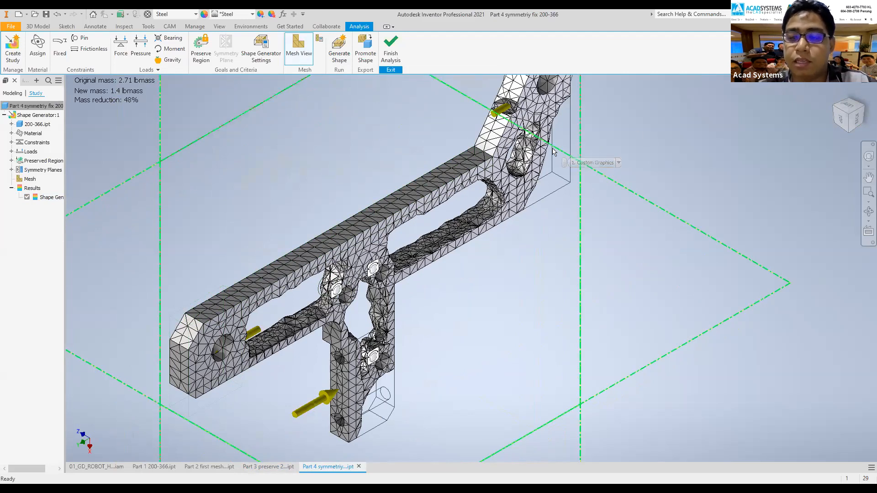
{"action": "scroll", "coordinate": [598, 167], "scroll_direction": "down", "scroll_amount": 3}
{"action": "middle_click_drag", "start_coordinate": [586, 171], "coordinate": [574, 190]}
{"action": "scroll", "coordinate": [574, 191], "scroll_direction": "up", "scroll_amount": 3}
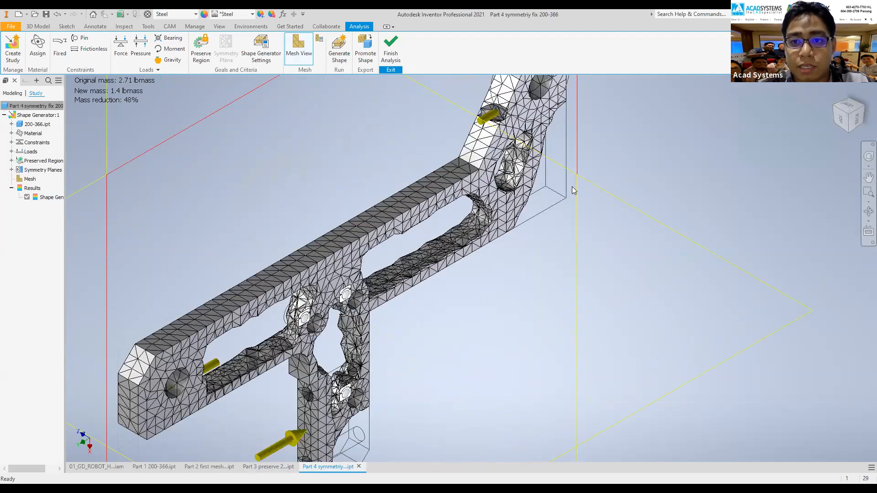
{"action": "scroll", "coordinate": [585, 185], "scroll_direction": "down", "scroll_amount": 3}
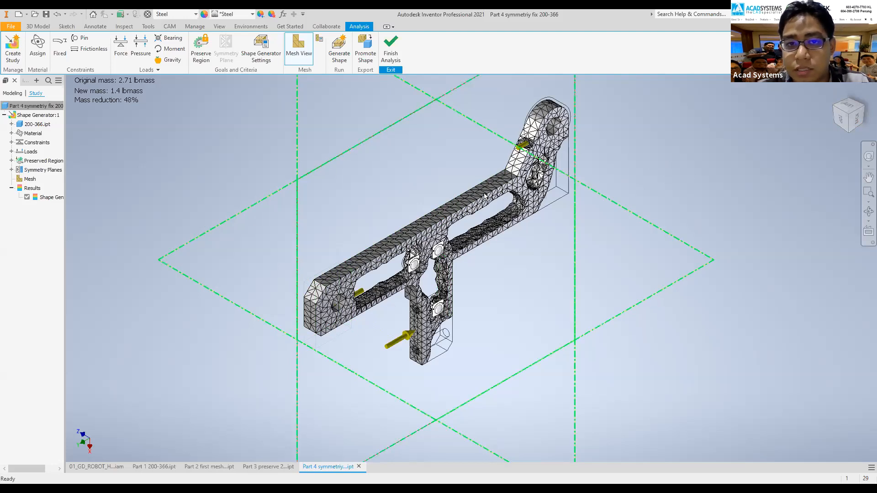
Promote the generated shape to the current part file after checking the STL file option.
{"action": "left_click", "coordinate": [365, 47]}
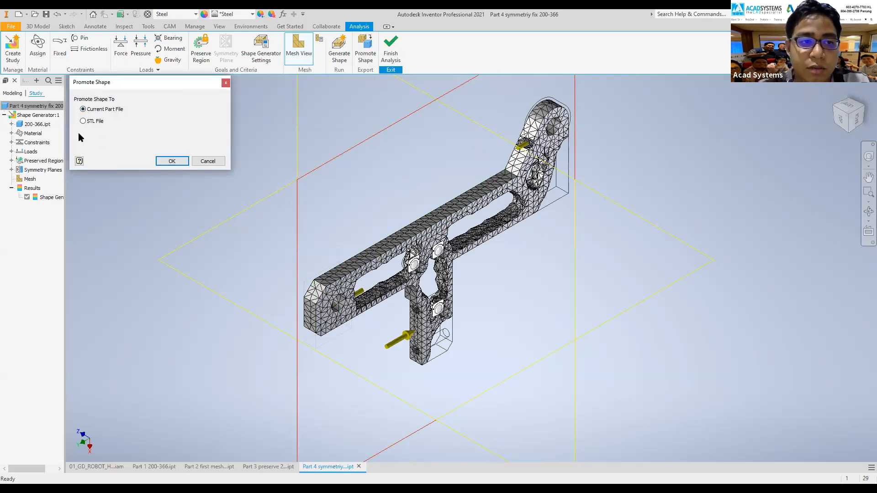
{"action": "left_click", "coordinate": [94, 121]}
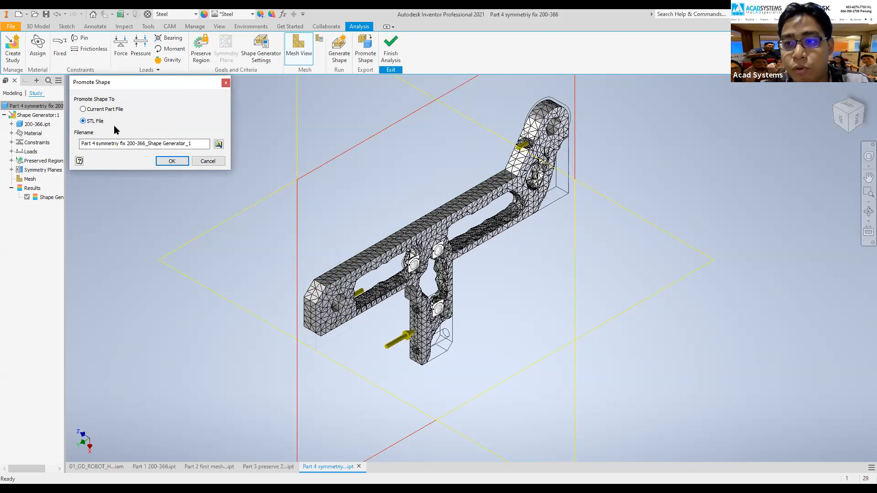
{"action": "left_click", "coordinate": [108, 109]}
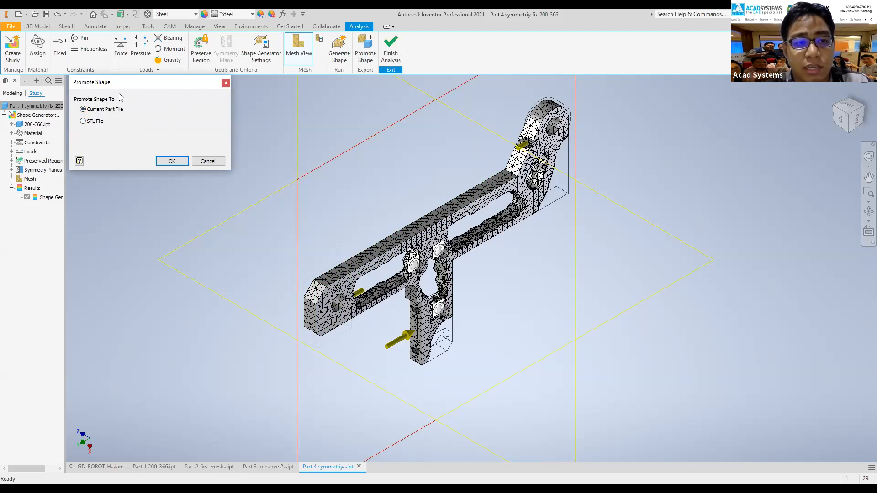
{"action": "left_click", "coordinate": [172, 161]}
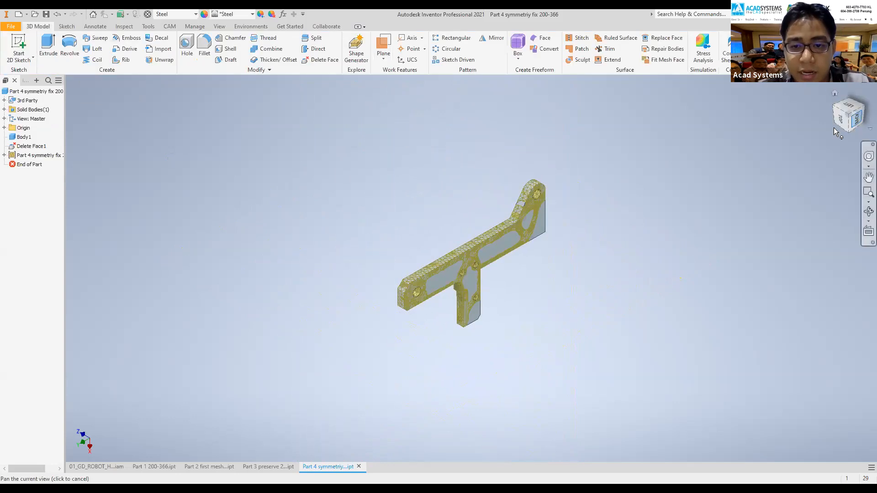
Start a 2D sketch on the arm's broad flat face in the back view, with the promoted mesh overlaid.
{"action": "left_click", "coordinate": [852, 118]}
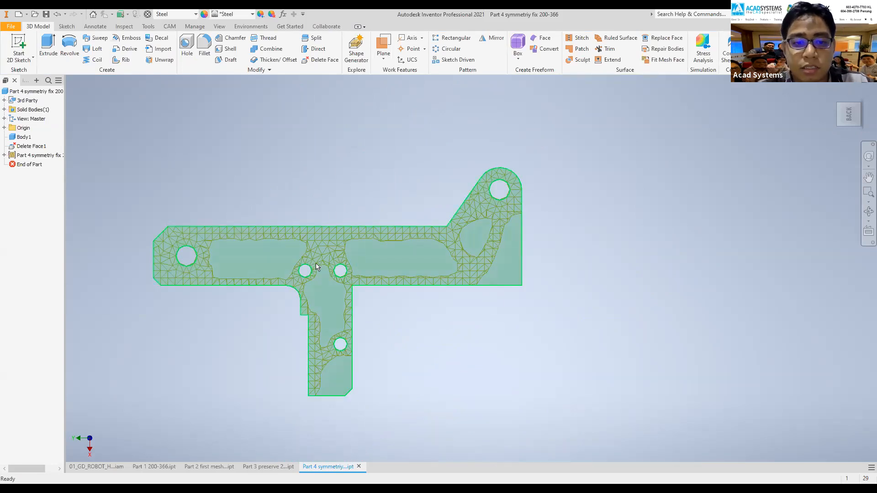
{"action": "scroll", "coordinate": [315, 264], "scroll_direction": "up", "scroll_amount": 3}
{"action": "scroll", "coordinate": [355, 208], "scroll_direction": "down", "scroll_amount": 1}
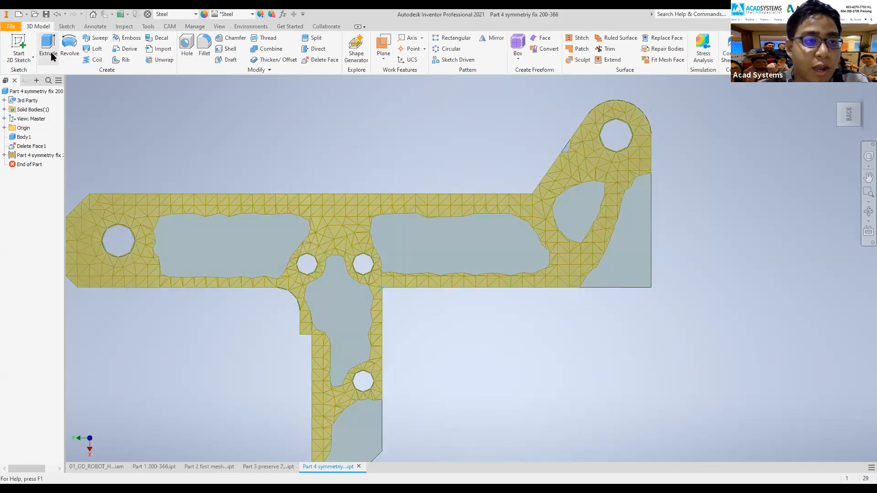
{"action": "left_click", "coordinate": [19, 44]}
{"action": "left_click", "coordinate": [284, 220]}
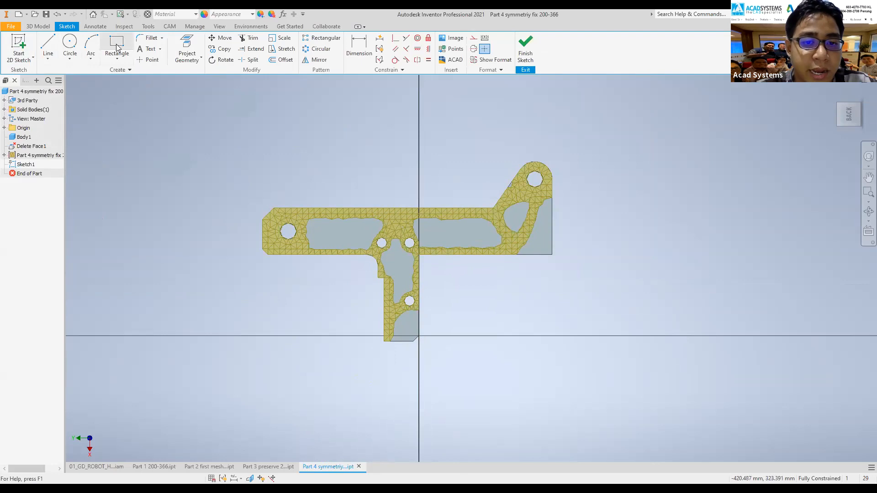
Trace the mesh opening beside the arm's end hole with a closed seven-sided line outline, about 65 mm by 26 mm.
{"action": "left_click", "coordinate": [48, 45]}
{"action": "scroll", "coordinate": [311, 222], "scroll_direction": "up", "scroll_amount": 3}
{"action": "middle_click_drag", "start_coordinate": [316, 222], "coordinate": [273, 212]}
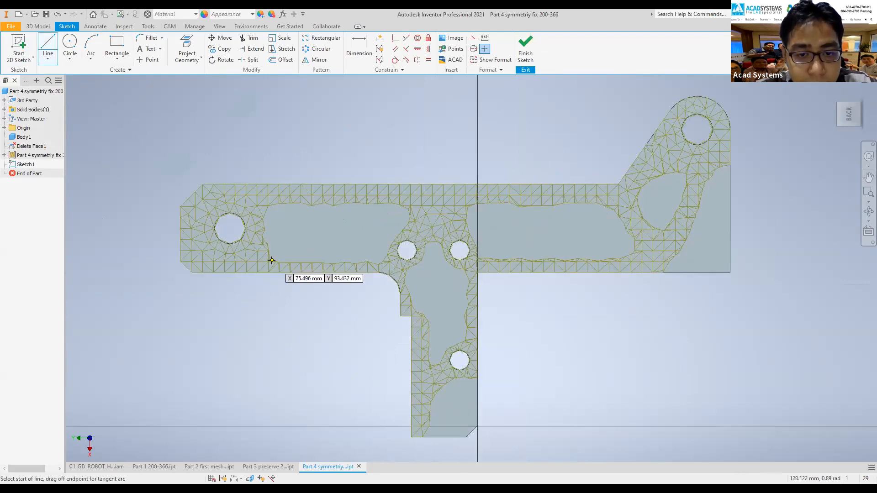
{"action": "left_click", "coordinate": [272, 260]}
{"action": "left_click", "coordinate": [383, 261]}
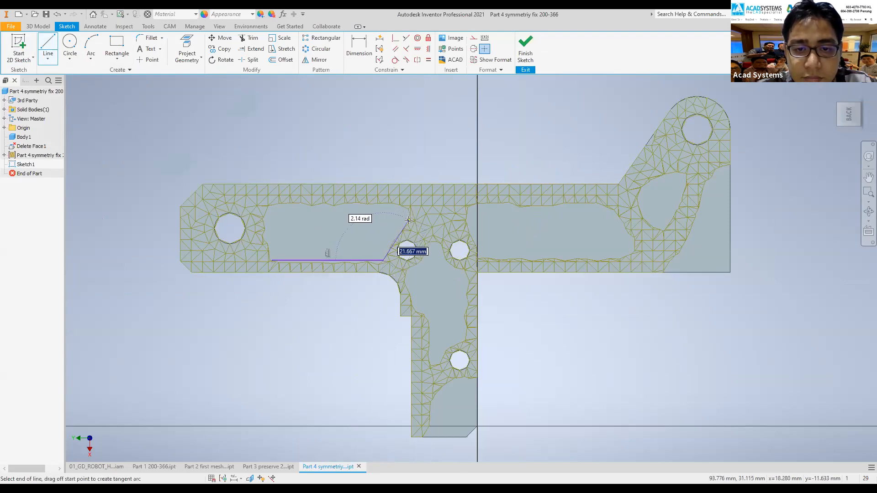
{"action": "left_click", "coordinate": [409, 220]}
{"action": "left_click", "coordinate": [409, 211]}
{"action": "left_click", "coordinate": [393, 204]}
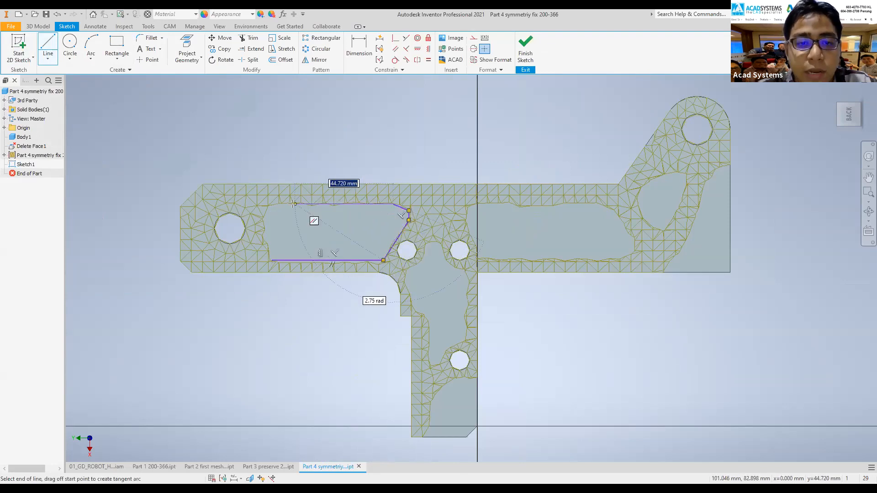
{"action": "left_click", "coordinate": [267, 204]}
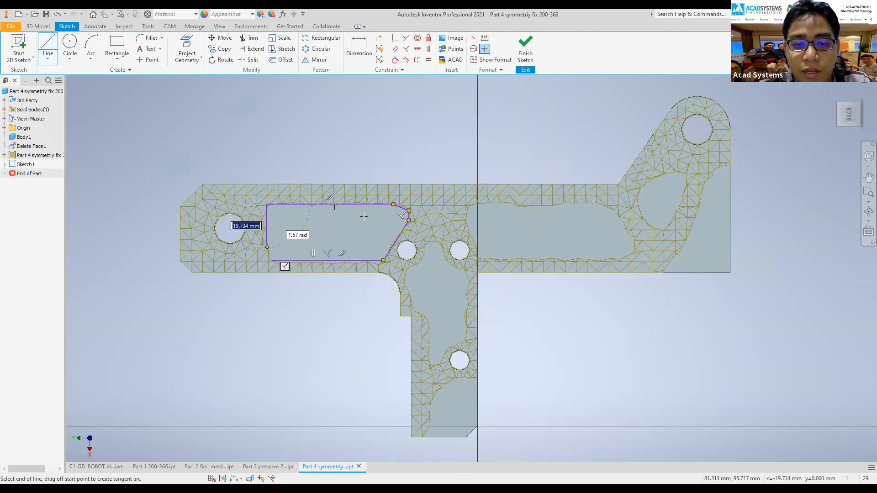
{"action": "left_click", "coordinate": [267, 247]}
{"action": "left_click", "coordinate": [272, 260]}
Trace the mesh opening in the arm's other half with a closed line outline, about 76 mm by 26 mm, including the shallow notch.
{"action": "middle_click_drag", "start_coordinate": [475, 208], "coordinate": [363, 216]}
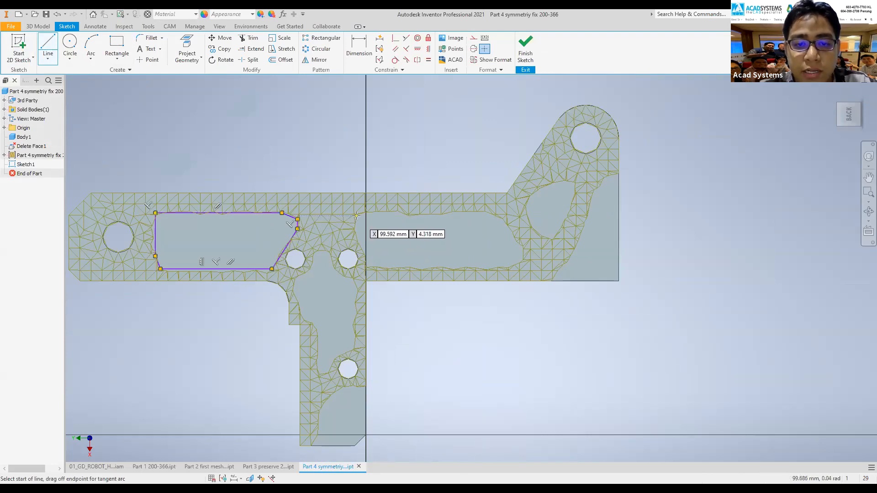
{"action": "left_click", "coordinate": [356, 215]}
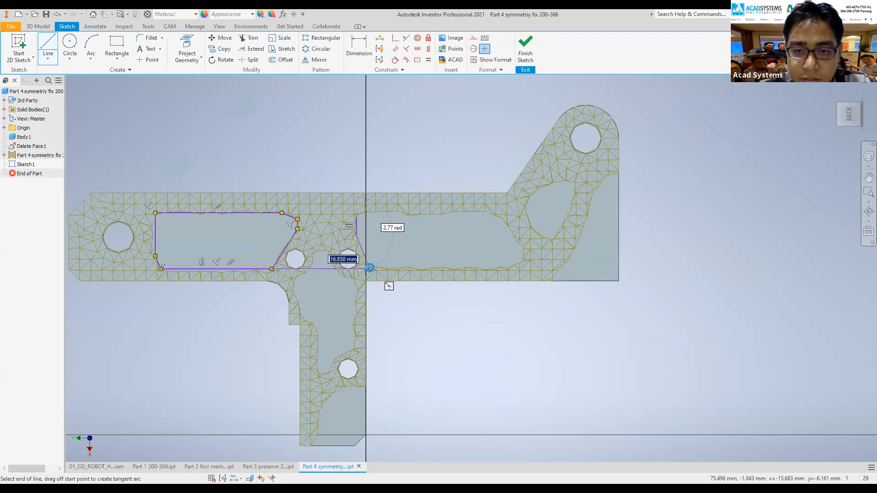
{"action": "left_click", "coordinate": [369, 269]}
{"action": "left_click", "coordinate": [512, 269]}
{"action": "left_click", "coordinate": [523, 256]}
{"action": "left_click", "coordinate": [522, 245]}
{"action": "left_click", "coordinate": [494, 212]}
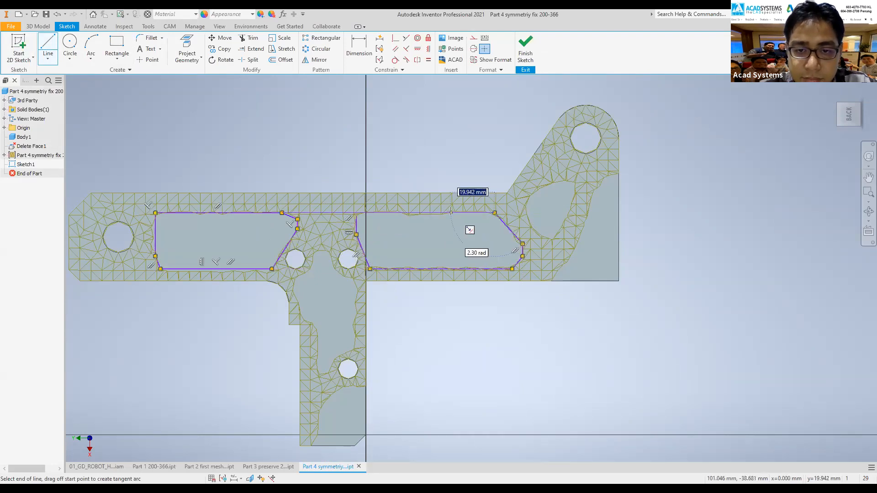
{"action": "left_click", "coordinate": [451, 213]}
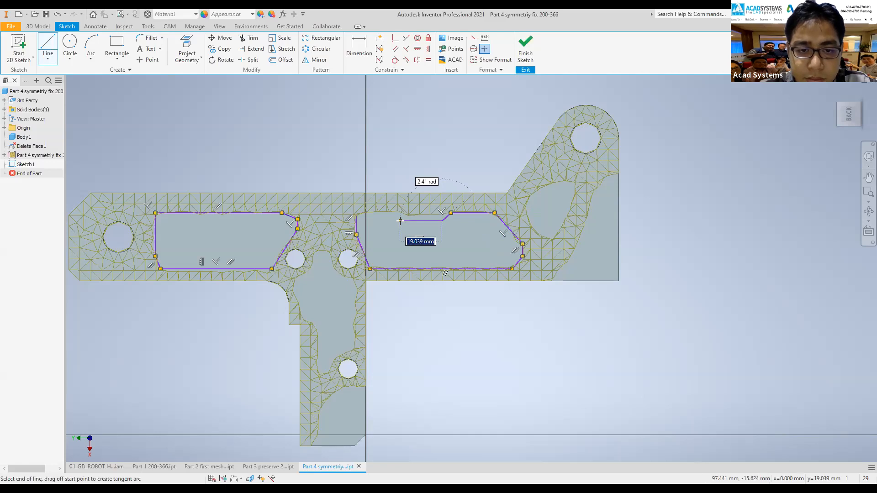
{"action": "left_click", "coordinate": [400, 221]}
{"action": "left_click", "coordinate": [393, 213]}
{"action": "left_click", "coordinate": [363, 212]}
{"action": "left_click", "coordinate": [356, 217]}
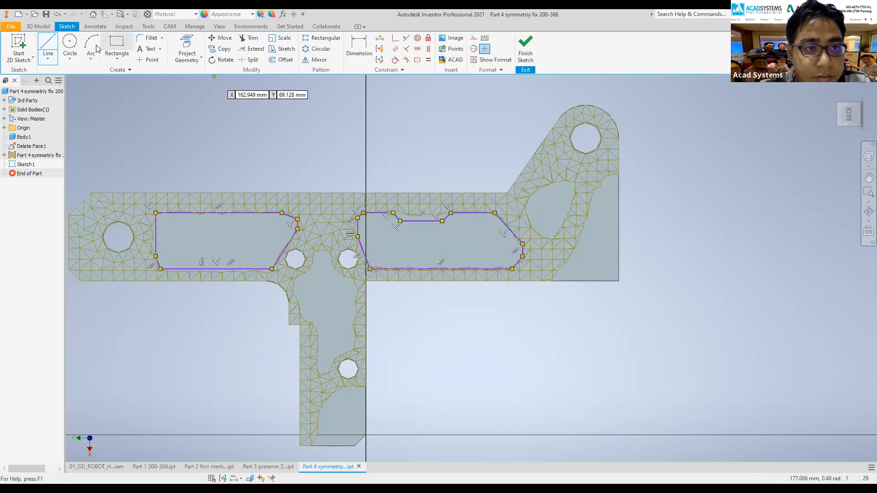
Draw a circle in the small opening below the raised lug, and outline the neighbouring corner region with lines closed along the part's edges.
{"action": "left_click", "coordinate": [69, 43]}
{"action": "left_click", "coordinate": [547, 208]}
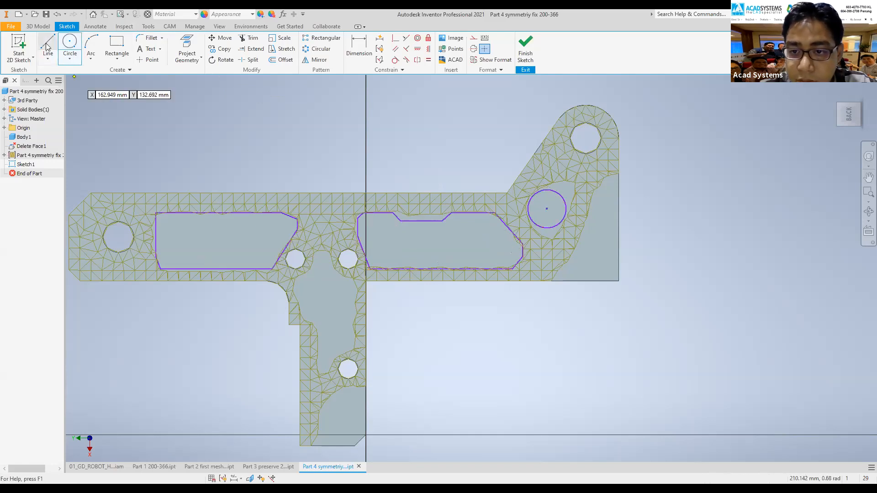
{"action": "left_click", "coordinate": [48, 43]}
{"action": "left_click", "coordinate": [556, 281]}
{"action": "left_click", "coordinate": [595, 208]}
{"action": "left_click", "coordinate": [598, 184]}
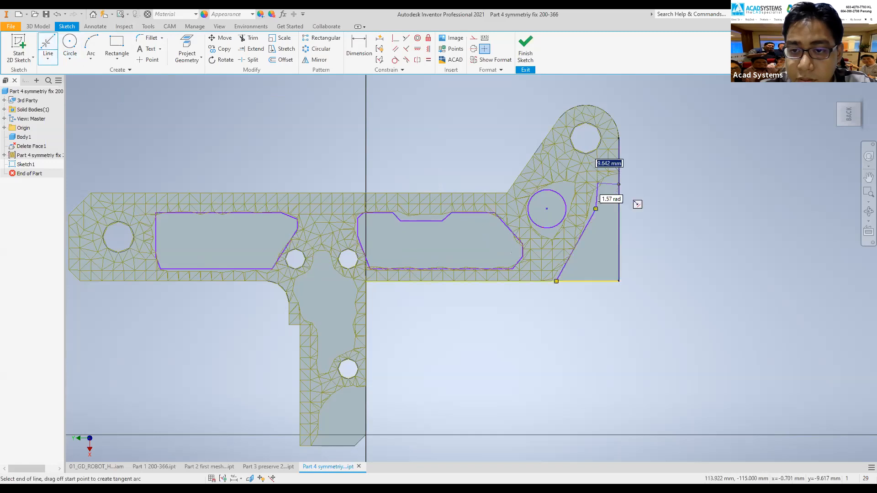
{"action": "double_click", "coordinate": [619, 185]}
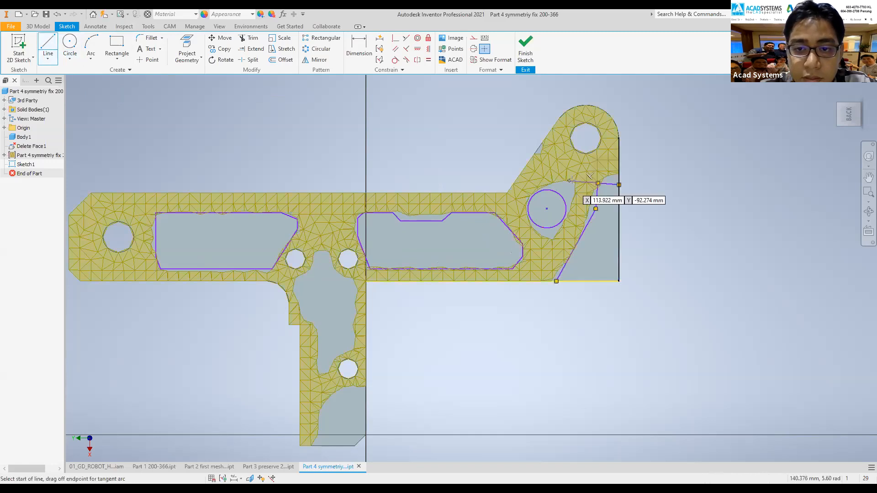
{"action": "left_click", "coordinate": [557, 281]}
{"action": "left_click", "coordinate": [619, 281]}
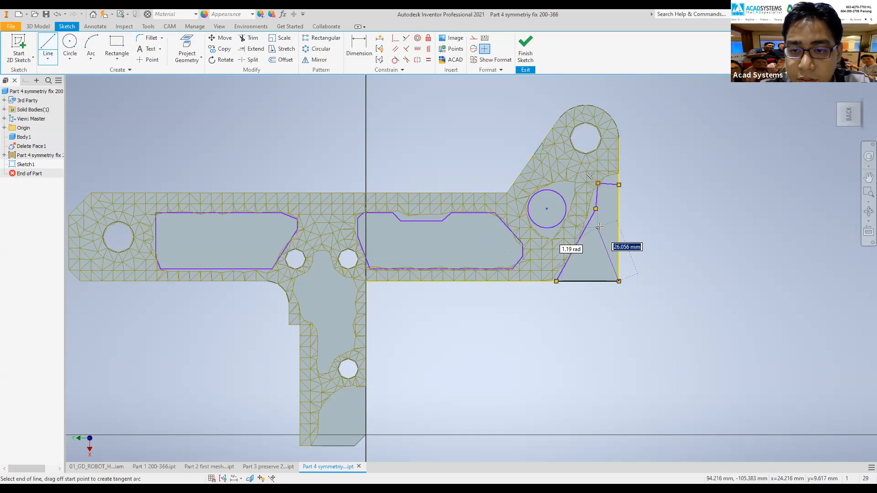
Add two pairs of lines to the circle, forming pointed corners that follow the small mesh opening.
{"action": "left_click", "coordinate": [53, 44]}
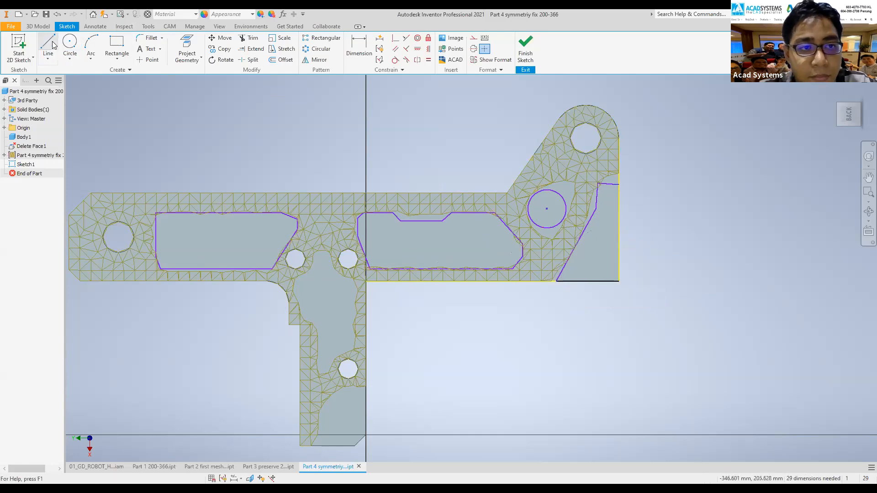
{"action": "left_click", "coordinate": [566, 211]}
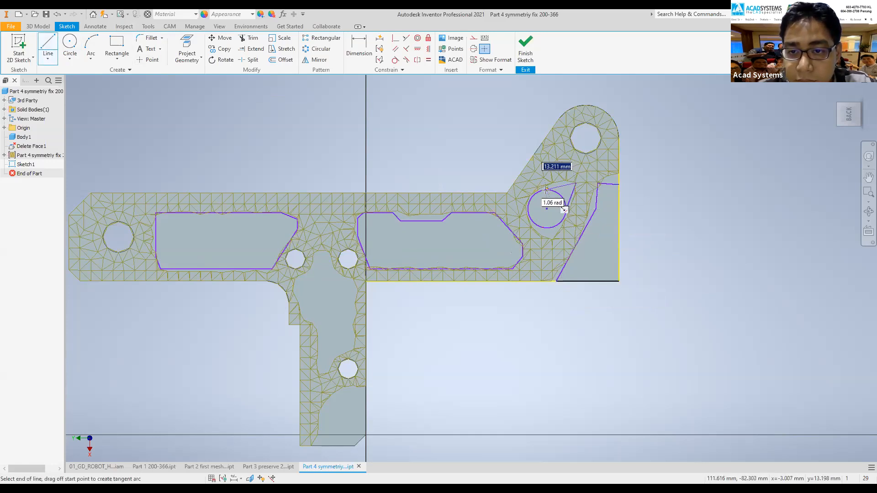
{"action": "left_click", "coordinate": [543, 188]}
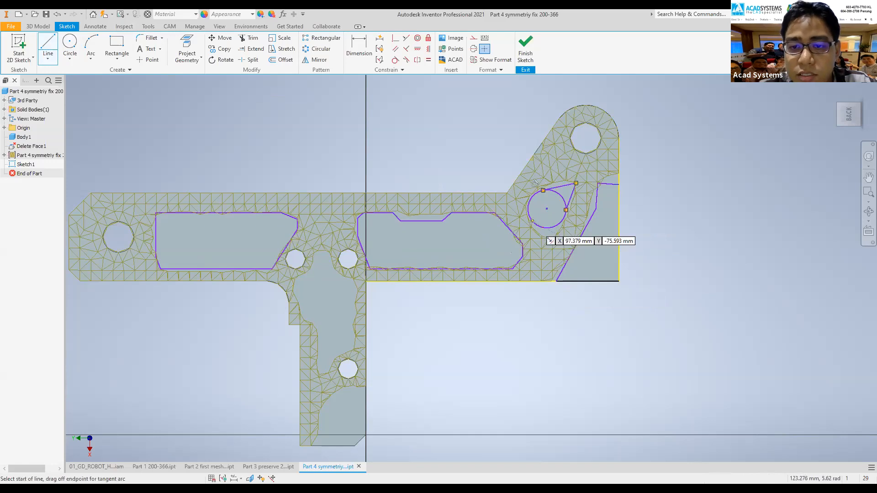
{"action": "left_click", "coordinate": [561, 223]}
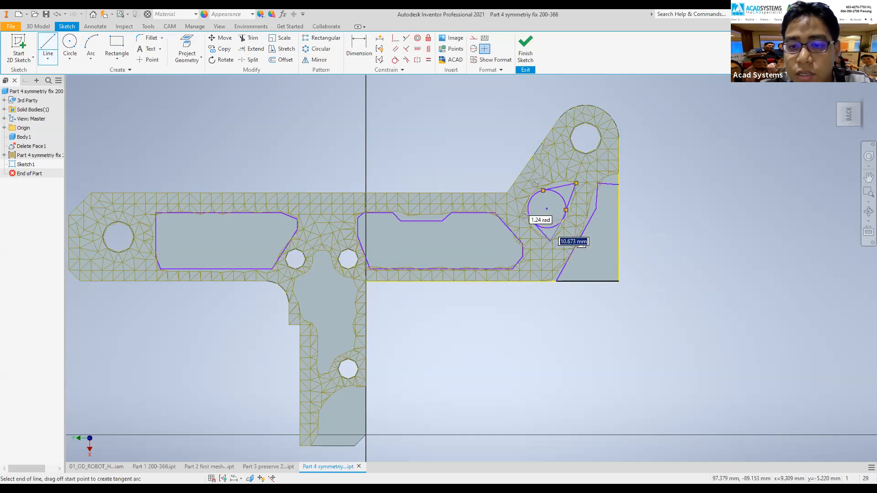
{"action": "key", "text": "Escape"}
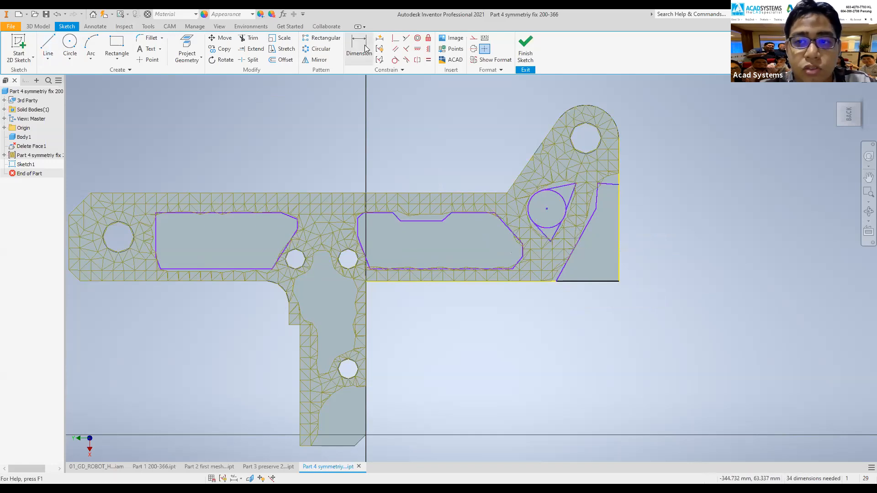
Trace the irregular mesh opening between the leg's three holes with a closed control vertex spline.
{"action": "scroll", "coordinate": [333, 287], "scroll_direction": "up", "scroll_amount": 3}
{"action": "left_click", "coordinate": [48, 46]}
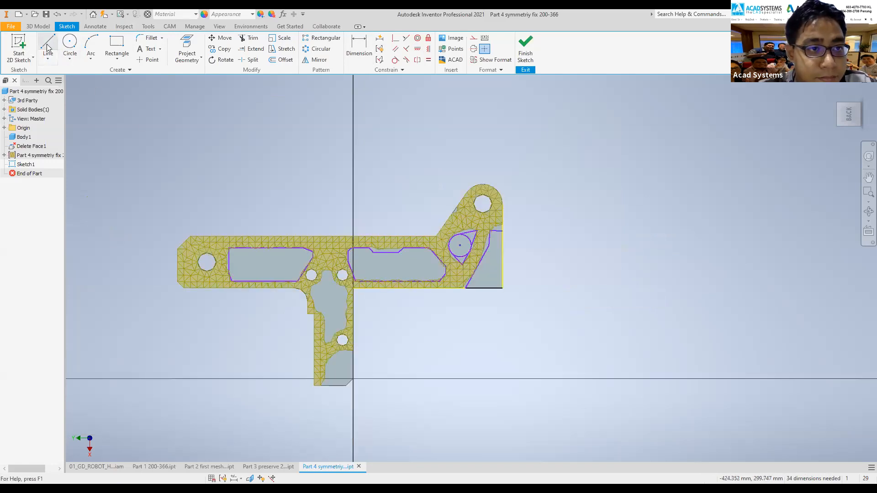
{"action": "scroll", "coordinate": [312, 301], "scroll_direction": "down", "scroll_amount": 5}
{"action": "left_click", "coordinate": [47, 58]}
{"action": "left_click", "coordinate": [69, 90]}
{"action": "left_click", "coordinate": [311, 245]}
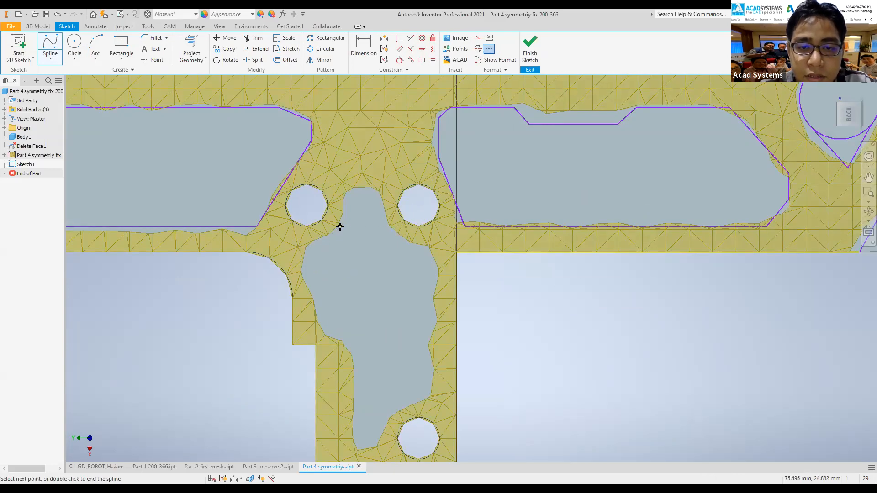
{"action": "left_click", "coordinate": [380, 201]}
{"action": "left_click", "coordinate": [379, 205]}
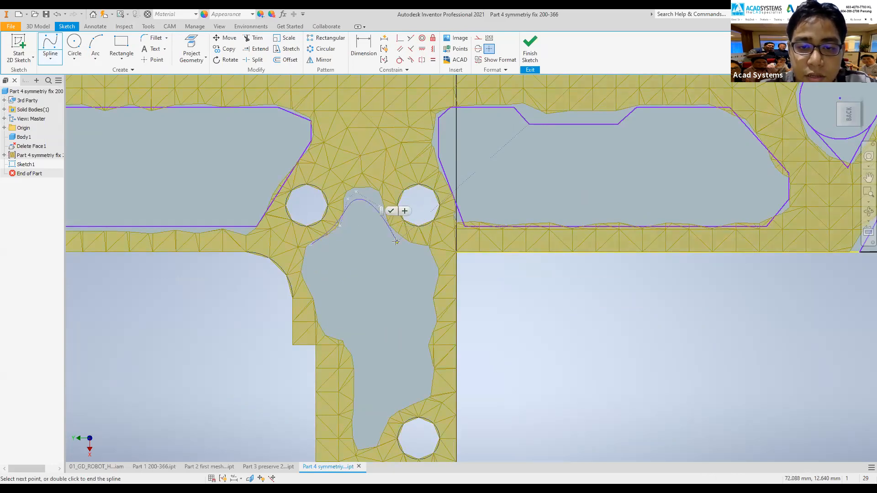
{"action": "left_click", "coordinate": [427, 261]}
{"action": "left_click", "coordinate": [436, 301]}
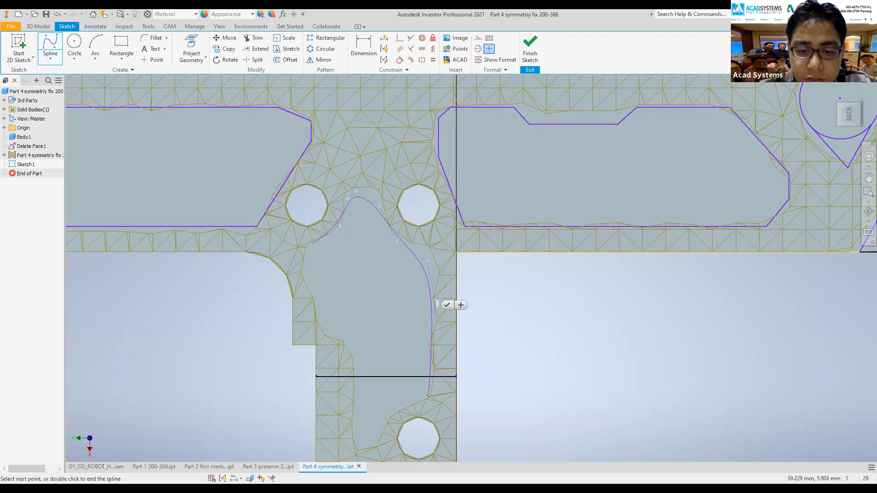
{"action": "left_click", "coordinate": [429, 396]}
{"action": "left_click", "coordinate": [387, 416]}
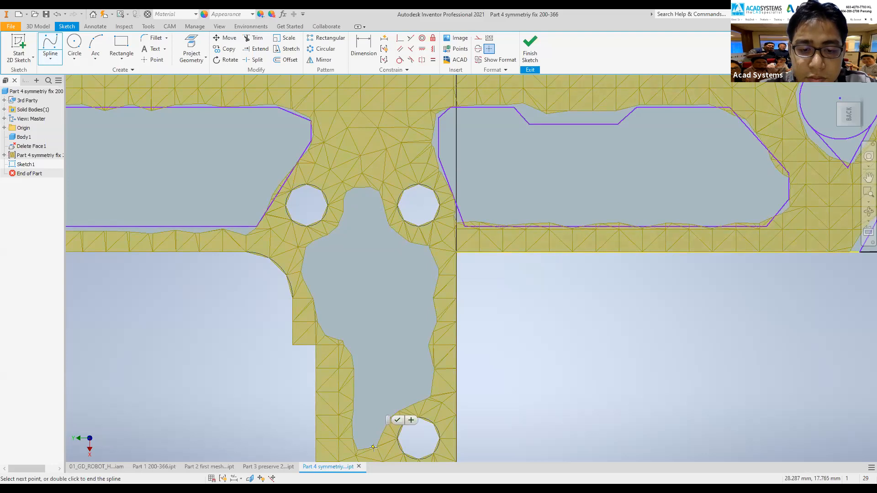
{"action": "left_click", "coordinate": [373, 447]}
{"action": "left_click", "coordinate": [359, 452]}
{"action": "left_click", "coordinate": [353, 425]}
{"action": "left_click", "coordinate": [360, 355]}
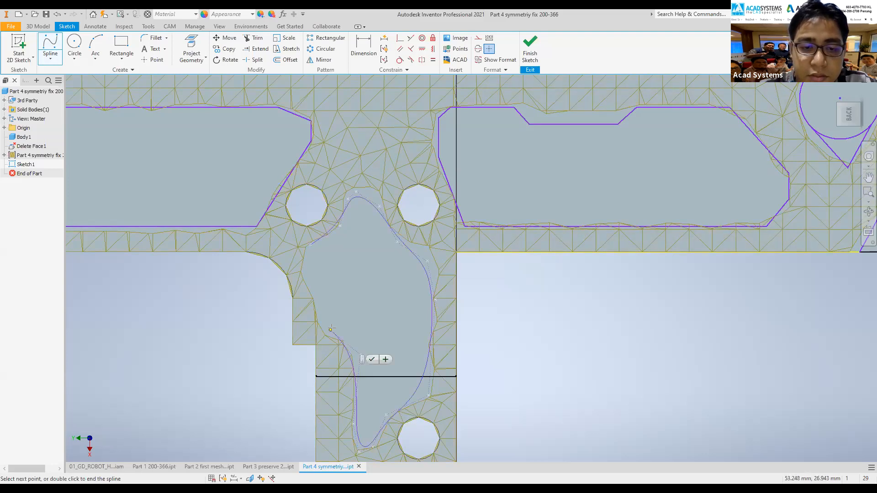
{"action": "left_click", "coordinate": [322, 328]}
{"action": "left_click", "coordinate": [307, 258]}
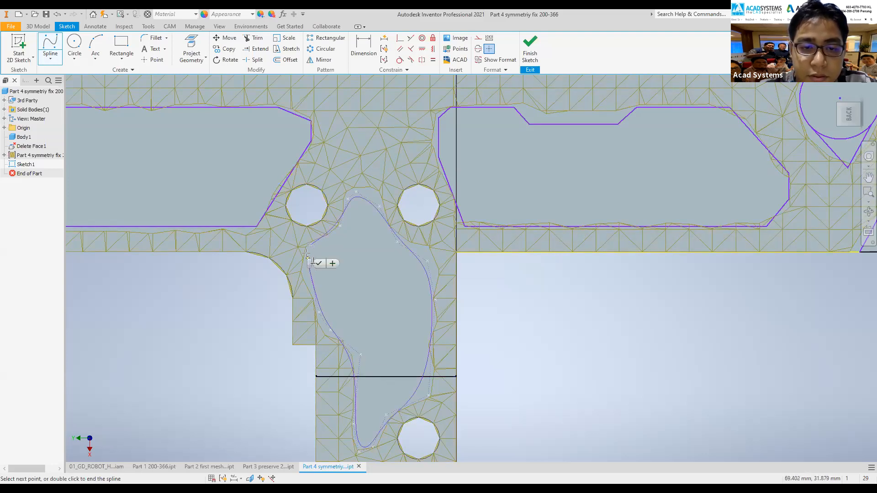
{"action": "scroll", "coordinate": [306, 253], "scroll_direction": "up", "scroll_amount": 5}
{"action": "left_click", "coordinate": [324, 222]}
{"action": "scroll", "coordinate": [323, 222], "scroll_direction": "down", "scroll_amount": 6}
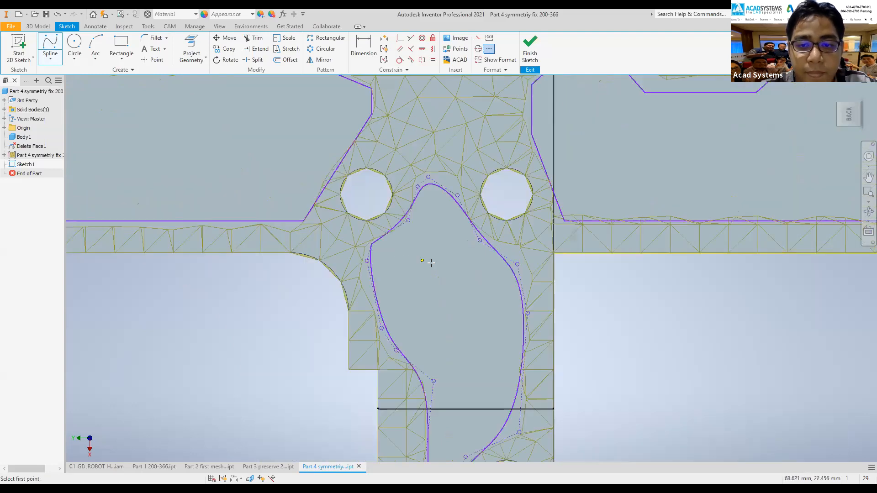
Trace the mesh opening at the leg's foot with three connected lines from its end edge to its side edge, and finish the sketch.
{"action": "left_click", "coordinate": [48, 48]}
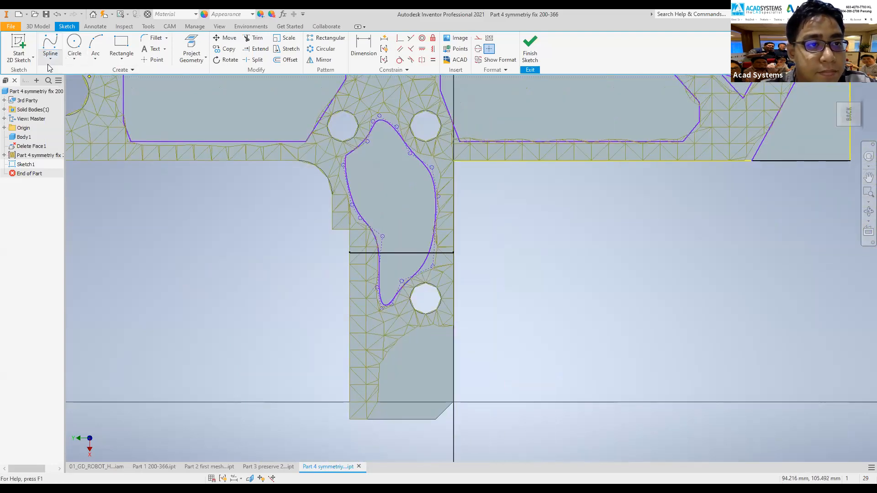
{"action": "left_click", "coordinate": [379, 420]}
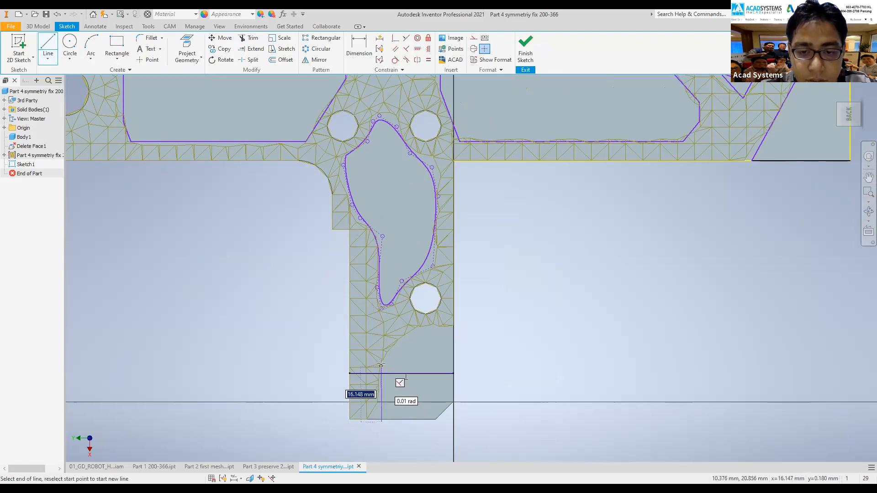
{"action": "left_click", "coordinate": [381, 365]}
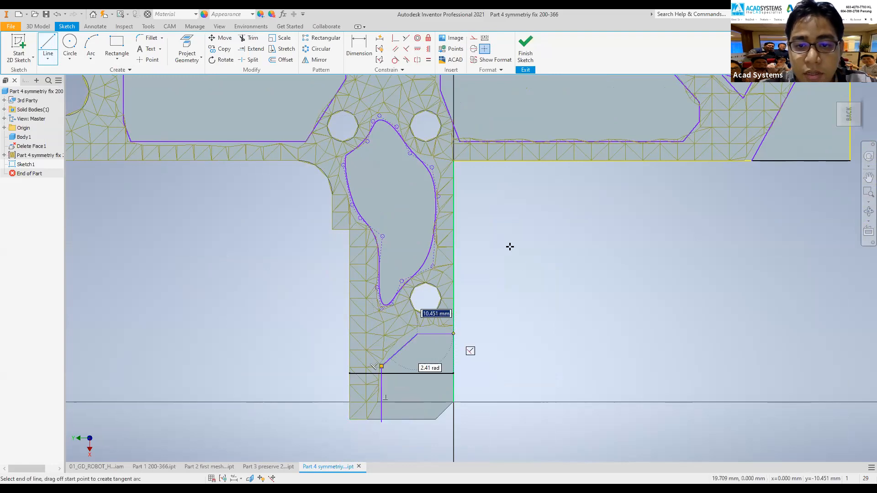
{"action": "key", "text": "Escape"}
{"action": "scroll", "coordinate": [511, 242], "scroll_direction": "down", "scroll_amount": 3}
{"action": "left_click", "coordinate": [526, 51]}
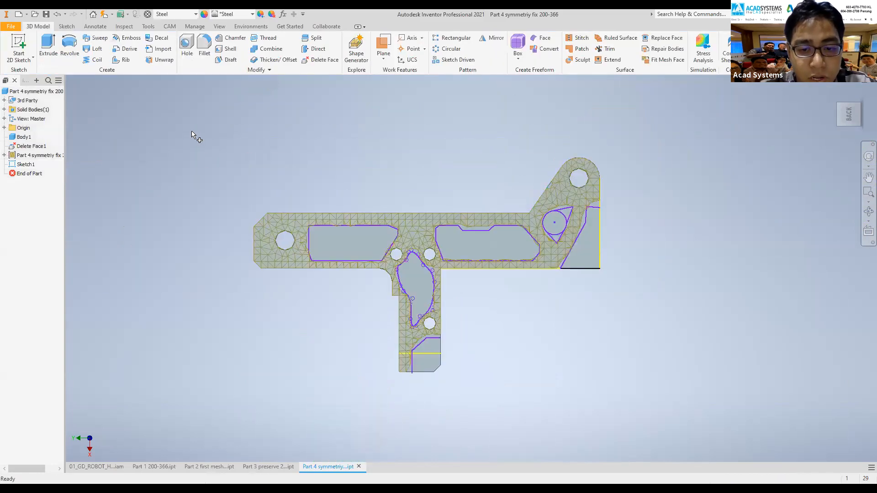
Reopen the sketch, close the foot's outline with two lines extending past the leg's edge, and finish the sketch.
{"action": "key", "text": "e"}
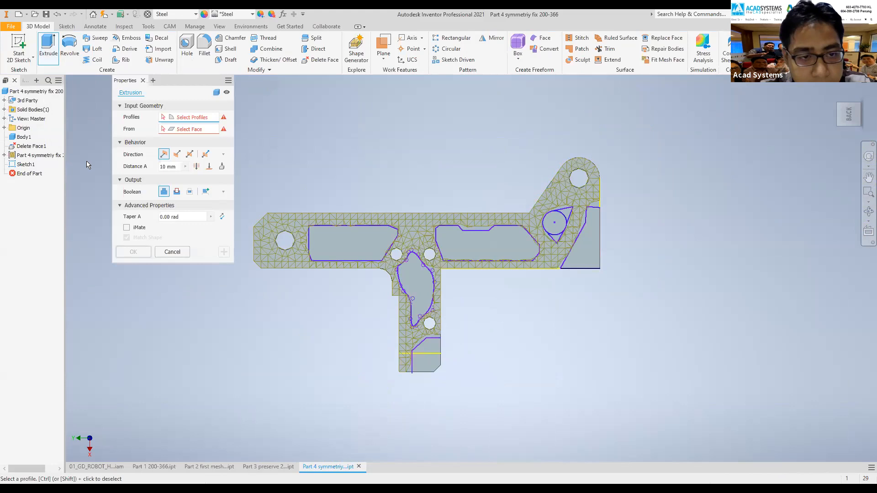
{"action": "left_click", "coordinate": [172, 254]}
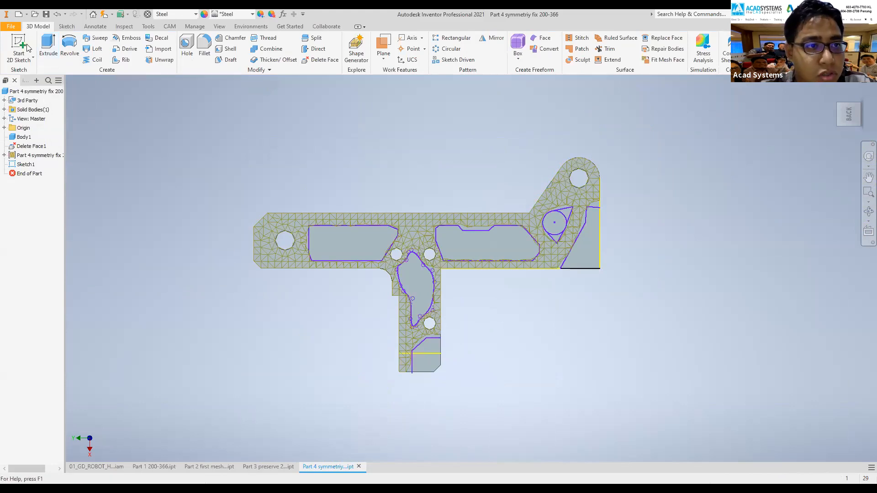
{"action": "double_click", "coordinate": [20, 164]}
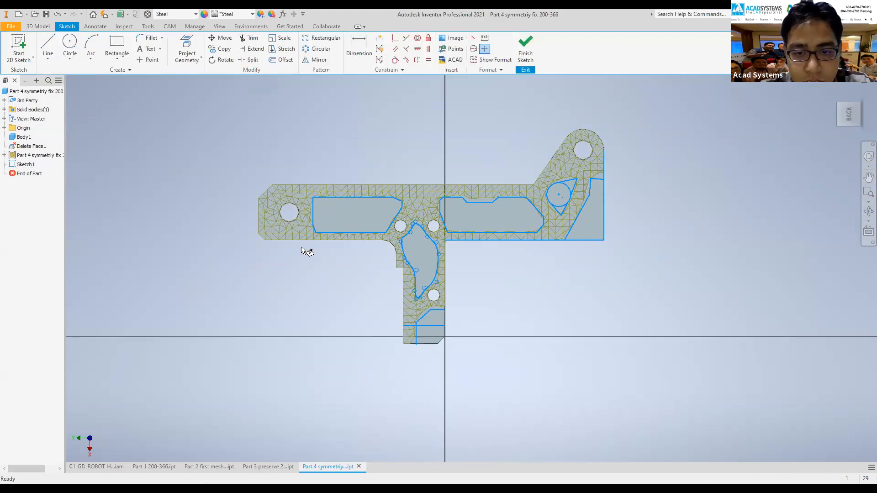
{"action": "left_click", "coordinate": [46, 52]}
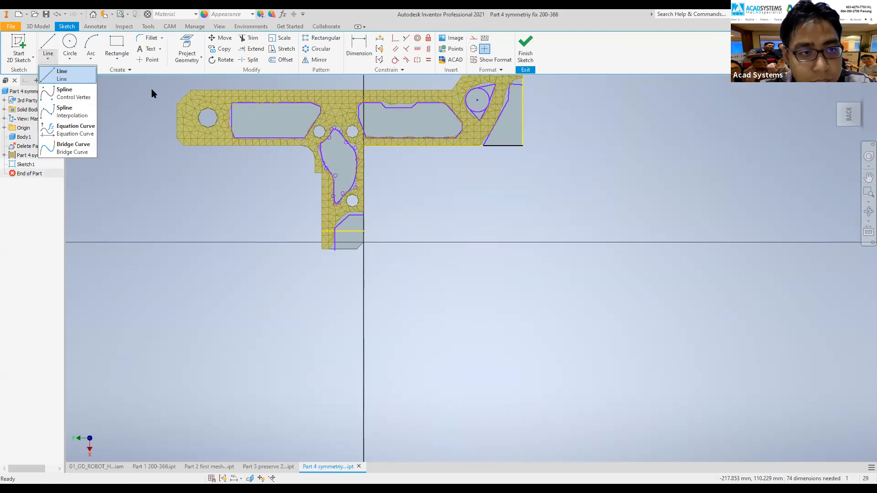
{"action": "left_click", "coordinate": [50, 44]}
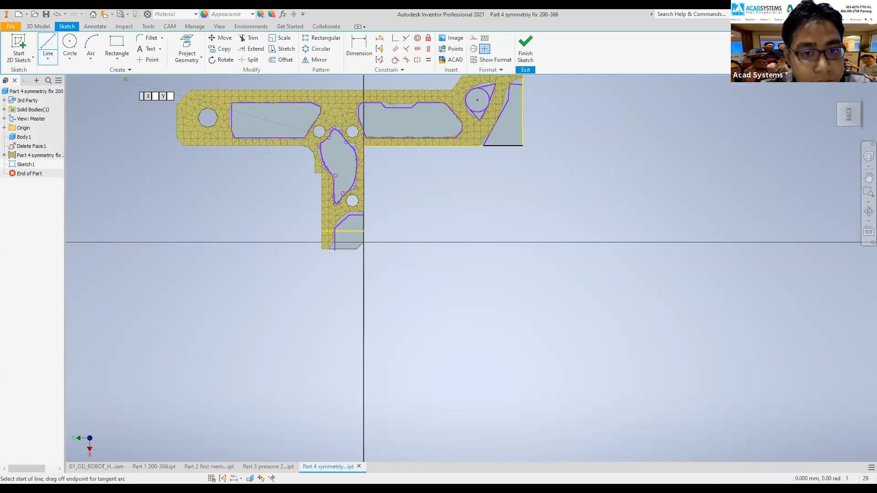
{"action": "left_click", "coordinate": [334, 250]}
{"action": "left_click", "coordinate": [377, 252]}
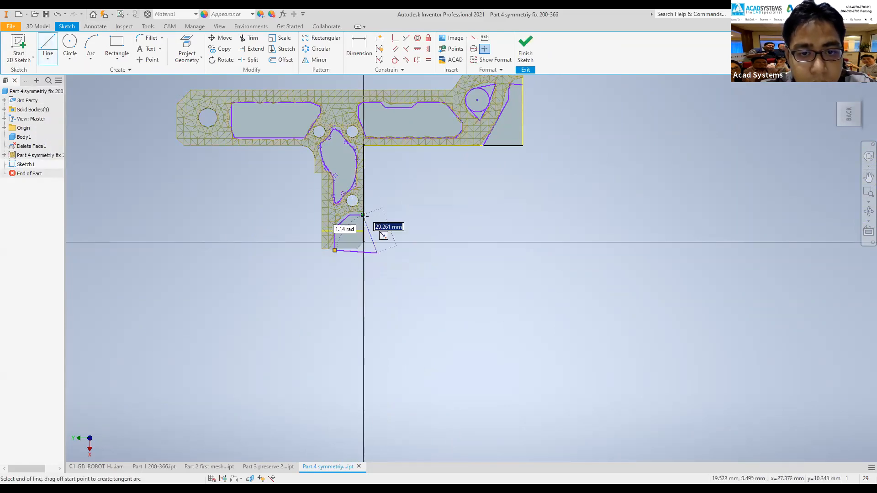
{"action": "left_click", "coordinate": [364, 215]}
{"action": "left_click", "coordinate": [525, 48]}
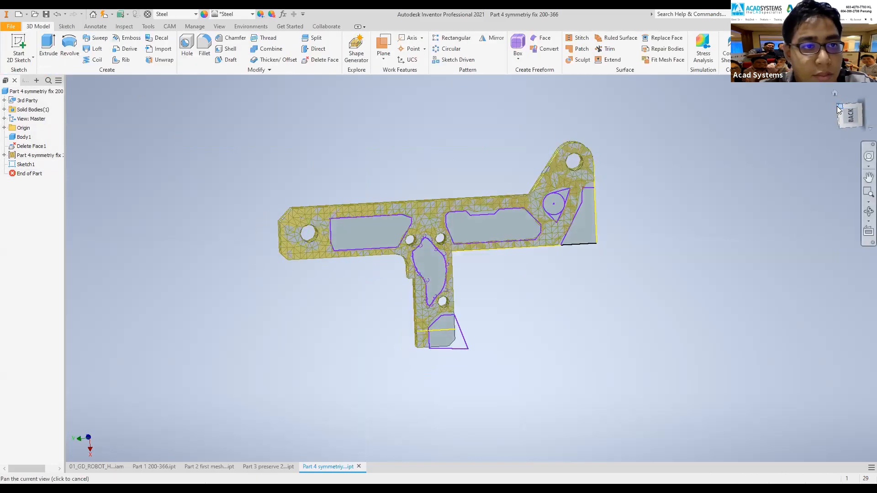
Extrude the eight sketched profiles as a cut through the whole gripper arm, flipping the direction into the body.
{"action": "left_click", "coordinate": [48, 46]}
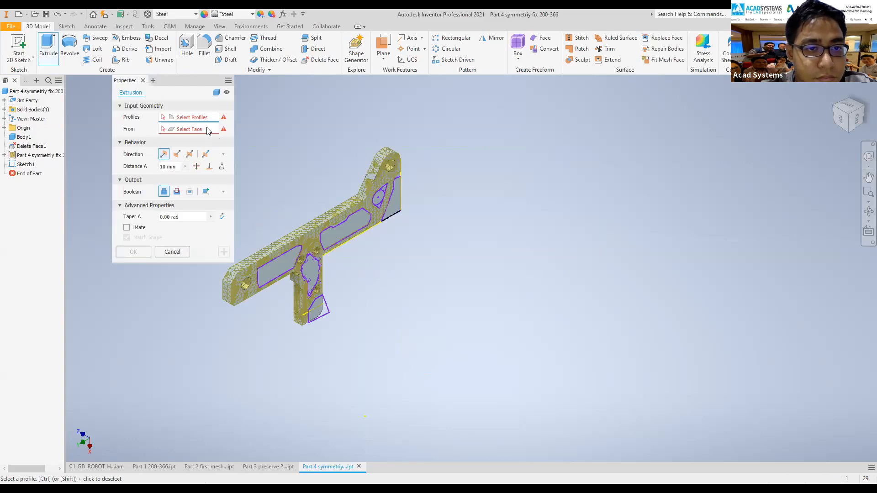
{"action": "left_click", "coordinate": [275, 273]}
{"action": "scroll", "coordinate": [278, 269], "scroll_direction": "up", "scroll_amount": 5}
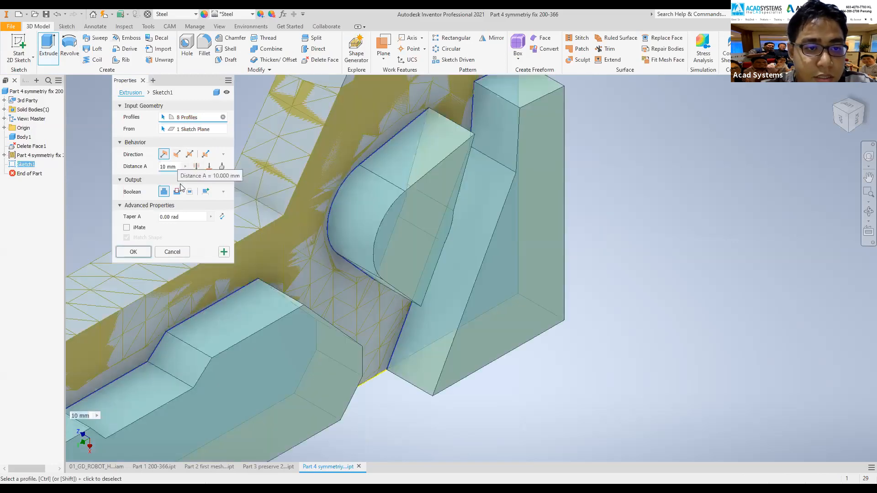
{"action": "left_click", "coordinate": [197, 168]}
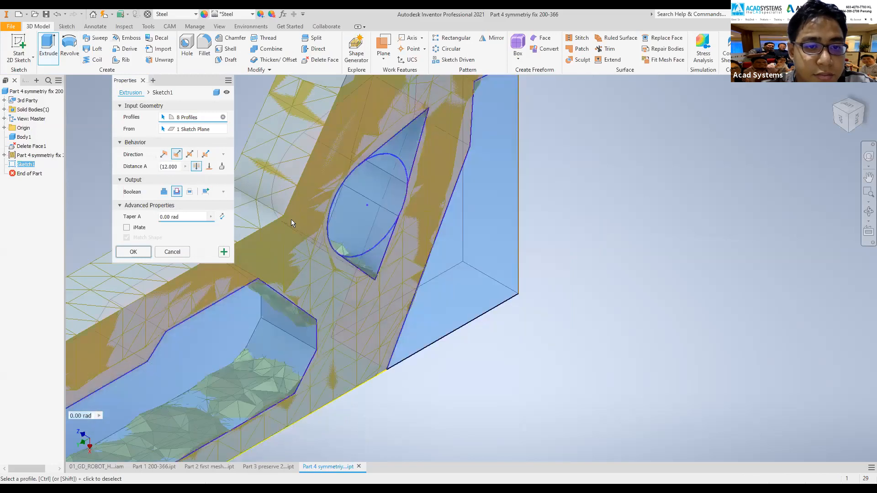
{"action": "scroll", "coordinate": [292, 219], "scroll_direction": "down", "scroll_amount": 5}
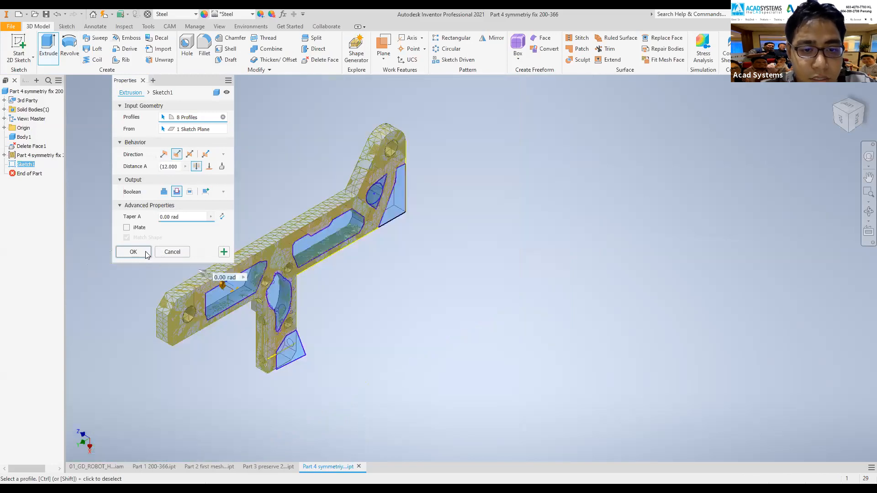
{"action": "left_click", "coordinate": [133, 251]}
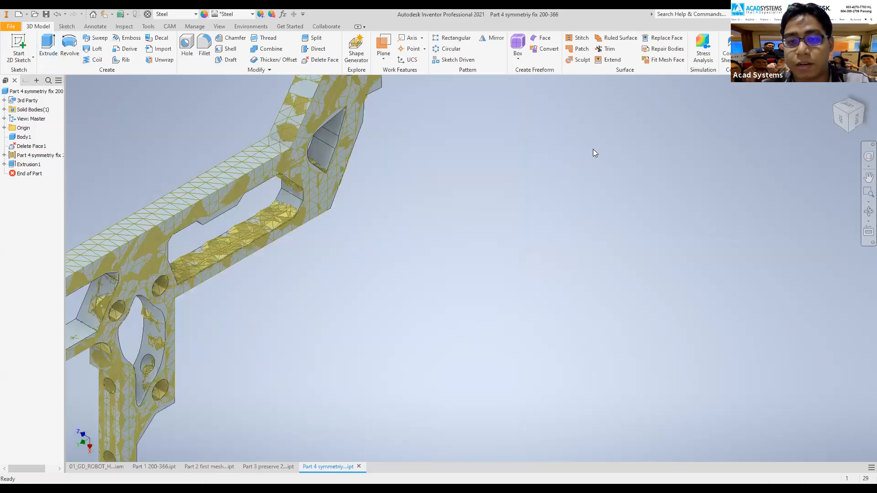
Hide the promoted Shape Generator mesh so only the solid arm is displayed.
{"action": "left_click", "coordinate": [856, 121]}
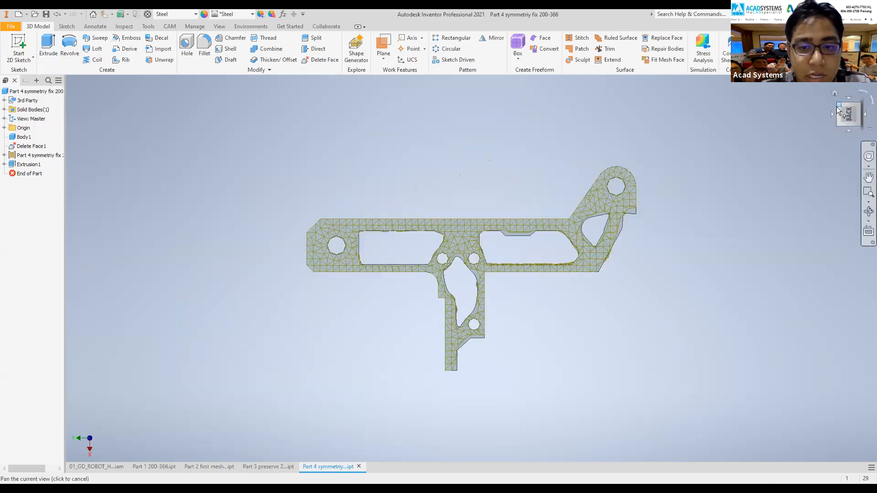
{"action": "key", "text": "F6"}
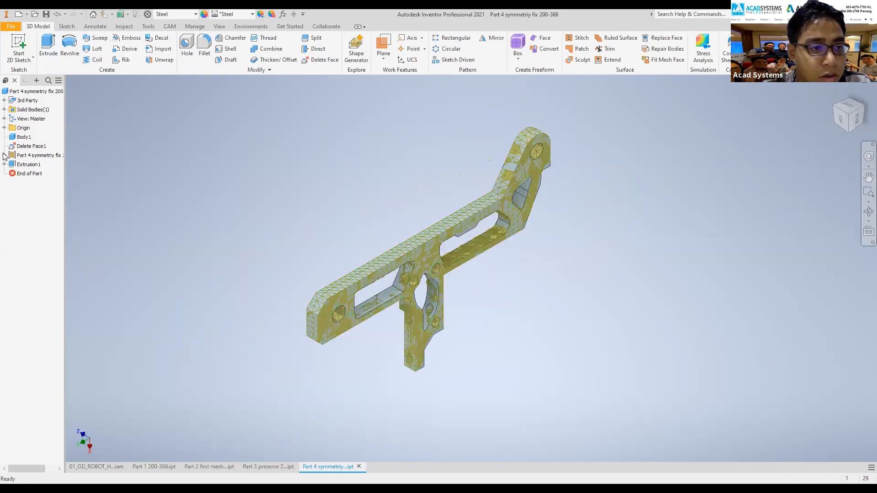
{"action": "right_click", "coordinate": [38, 156]}
{"action": "left_click", "coordinate": [56, 202]}
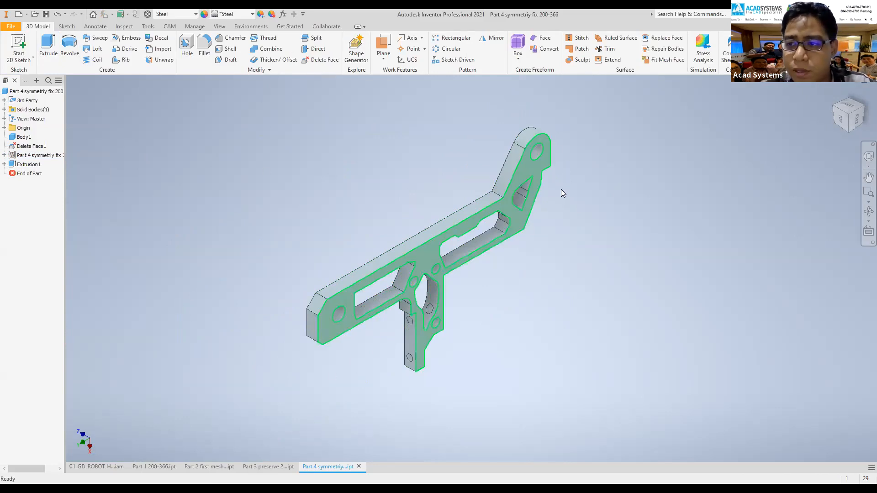
Enter the Stress Analysis environment and copy the existing Shape Generator study.
{"action": "key", "text": "Page_Up"}
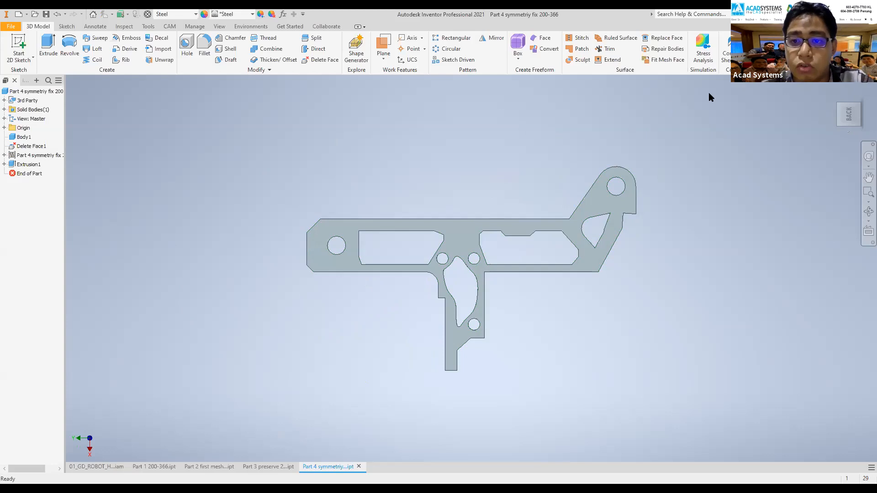
{"action": "left_click", "coordinate": [836, 109]}
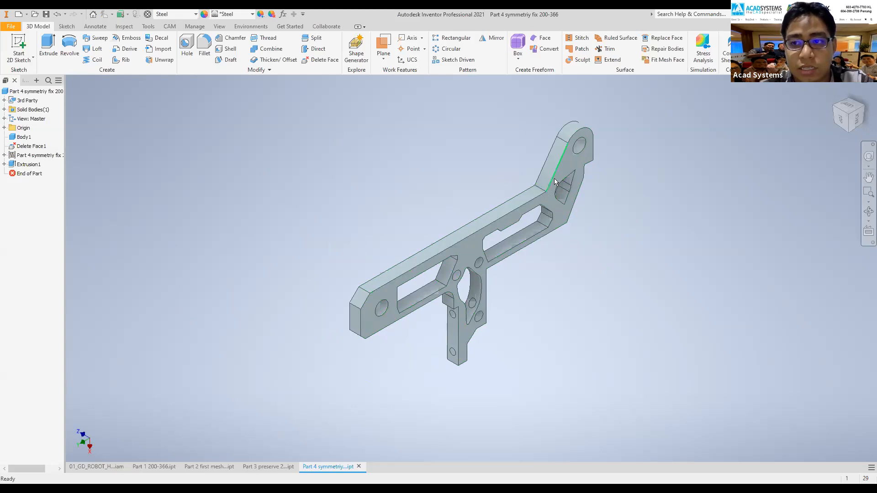
{"action": "middle_click_drag", "start_coordinate": [584, 127], "coordinate": [573, 115]}
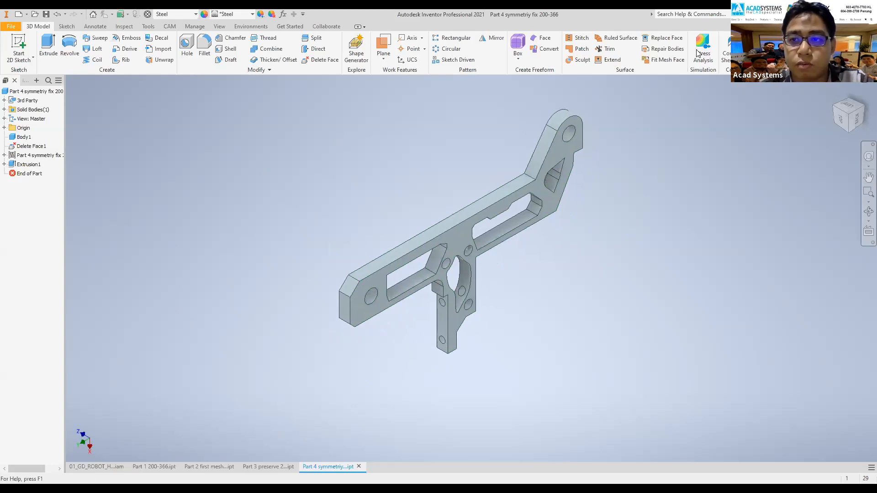
{"action": "left_click", "coordinate": [698, 49]}
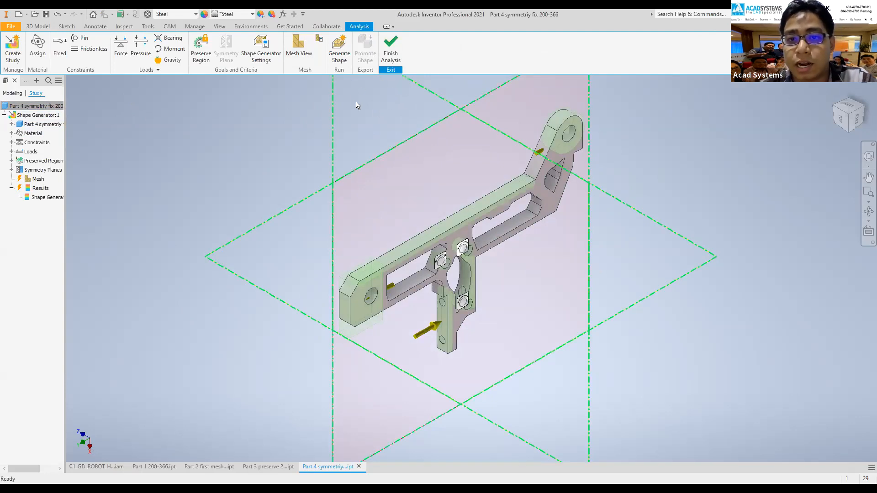
{"action": "left_click", "coordinate": [11, 188]}
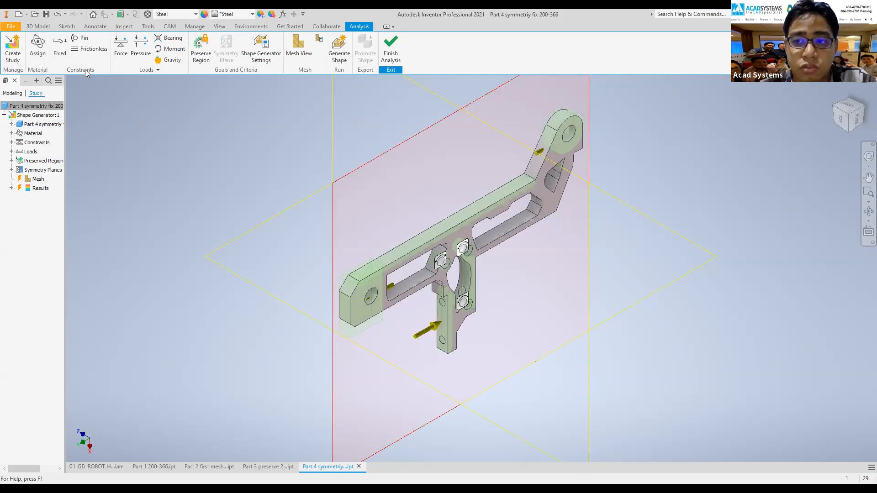
{"action": "left_click", "coordinate": [40, 115]}
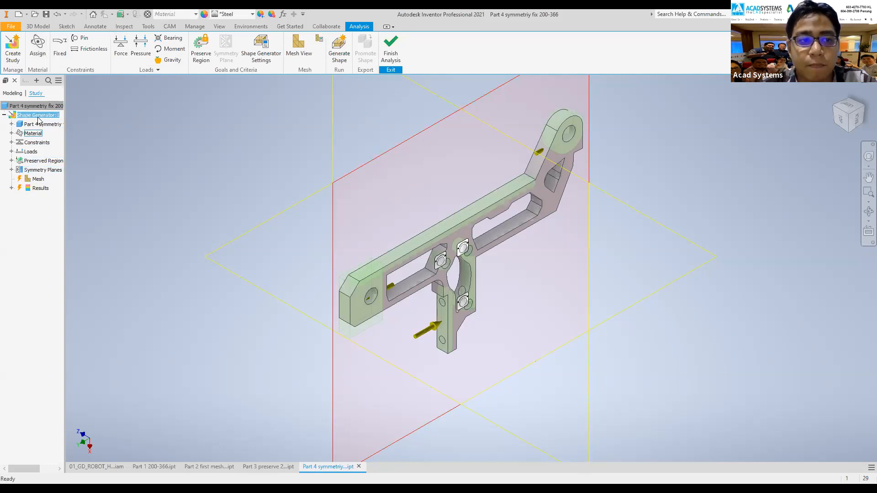
{"action": "right_click", "coordinate": [38, 117]}
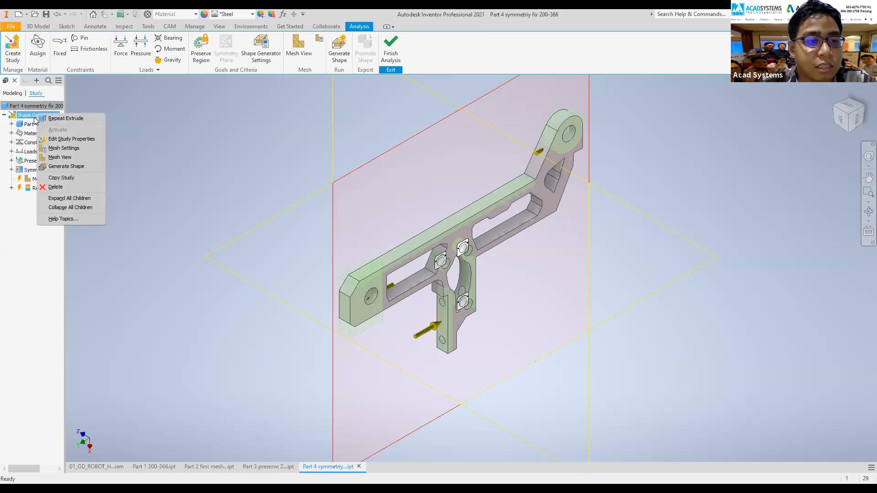
{"action": "left_click", "coordinate": [72, 176]}
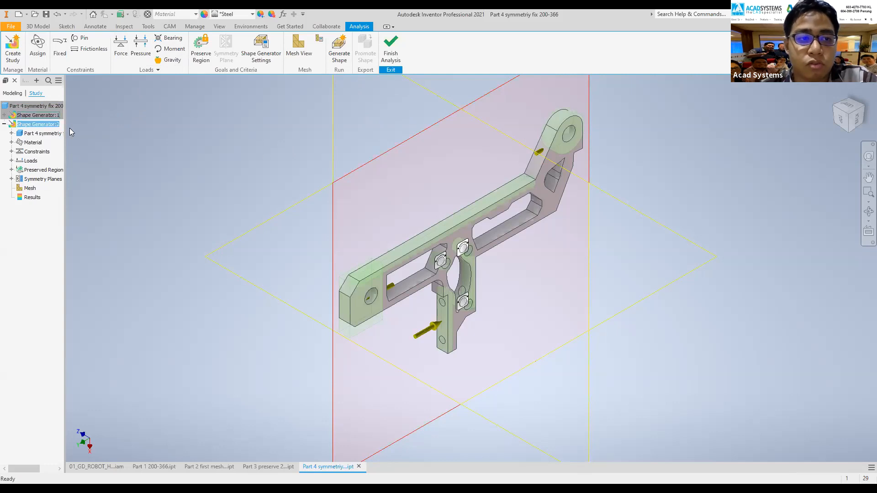
Change the copied study's type from Shape Generator to Static Analysis in its study properties and apply it.
{"action": "left_click", "coordinate": [12, 151]}
{"action": "left_click", "coordinate": [43, 144]}
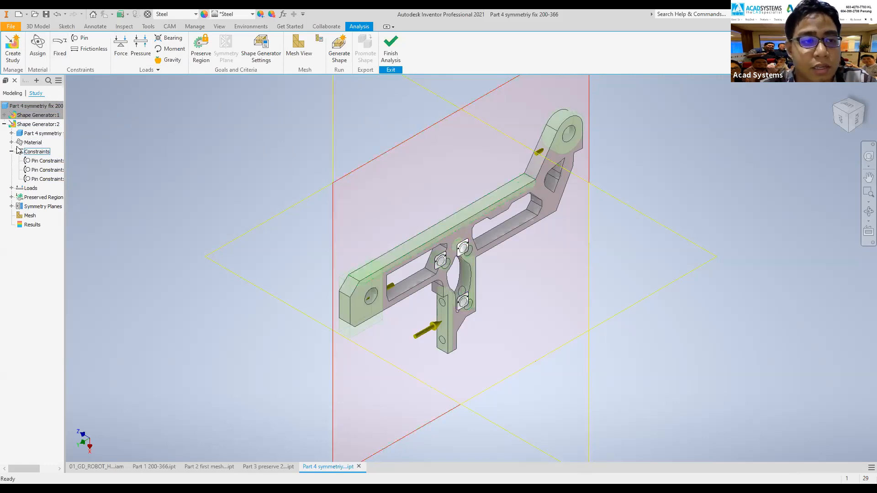
{"action": "left_click", "coordinate": [4, 124]}
{"action": "left_click", "coordinate": [23, 125]}
{"action": "right_click", "coordinate": [24, 125]}
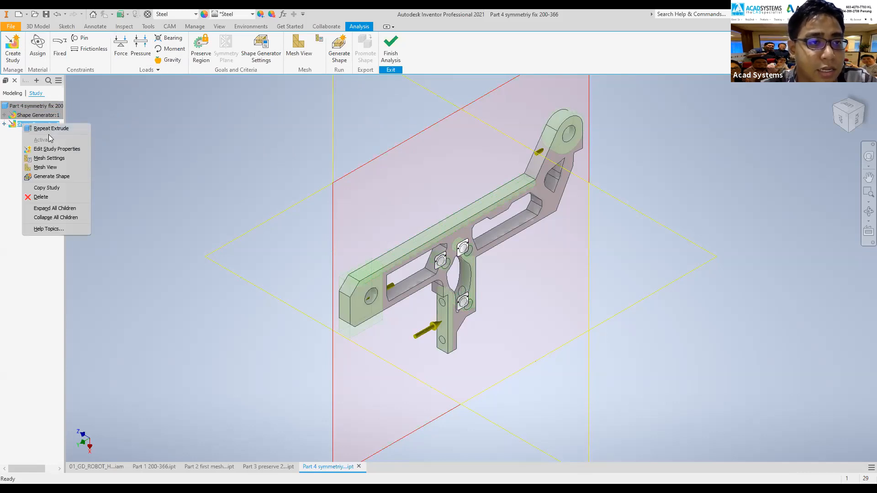
{"action": "left_click", "coordinate": [59, 148]}
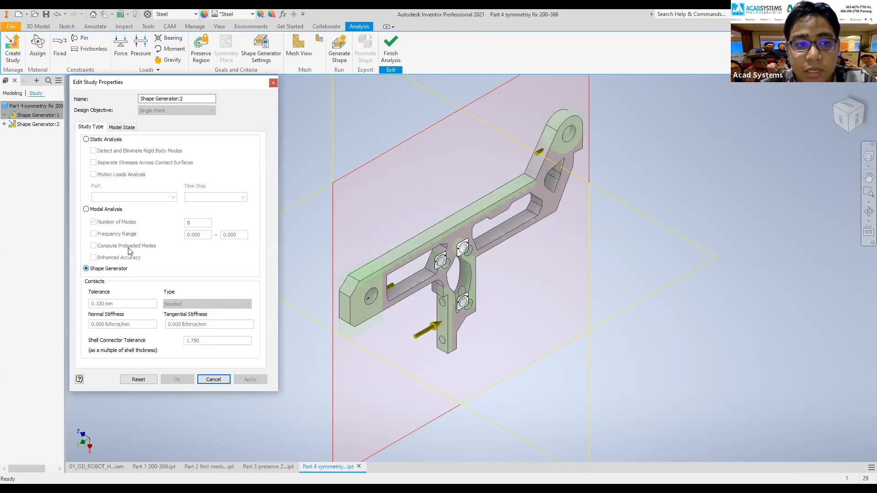
{"action": "left_click", "coordinate": [105, 139]}
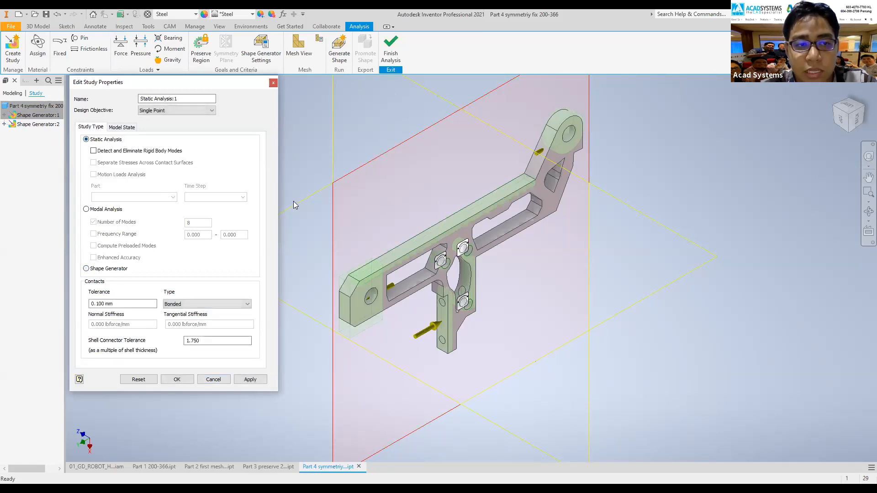
{"action": "left_click", "coordinate": [248, 379]}
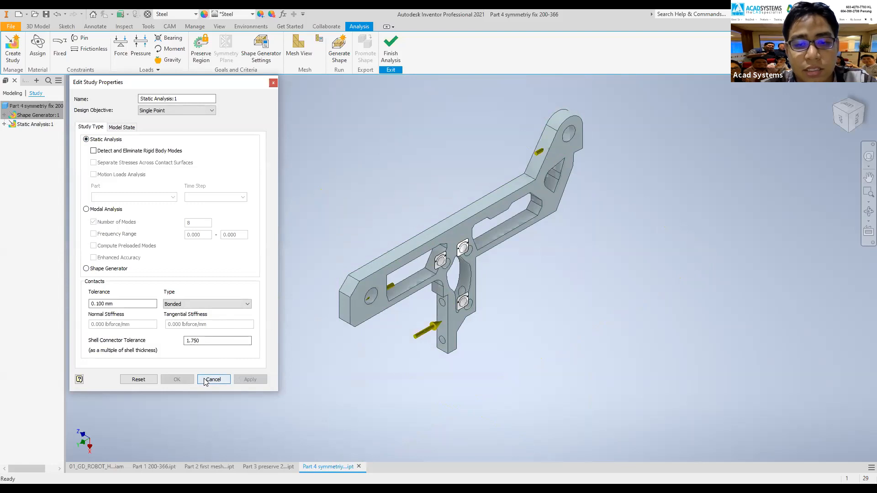
{"action": "left_click", "coordinate": [204, 379]}
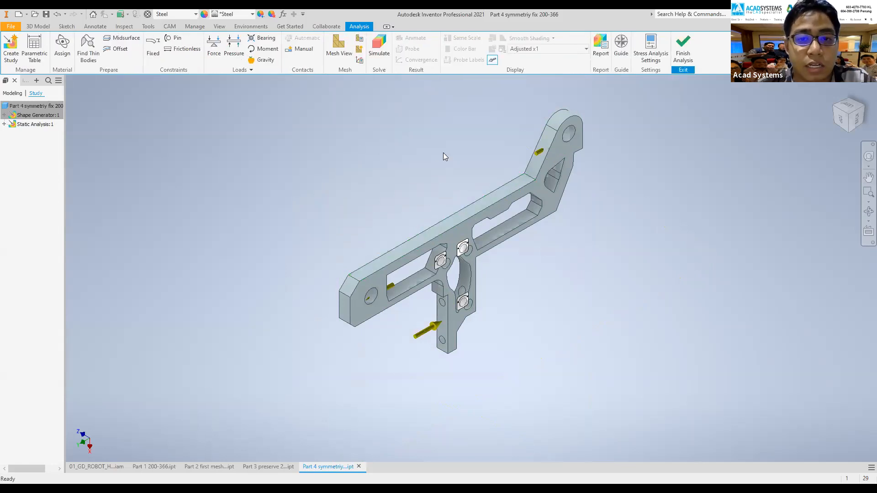
Run the simulation of the static analysis study on the lightened arm.
{"action": "scroll", "coordinate": [429, 147], "scroll_direction": "up", "scroll_amount": 4}
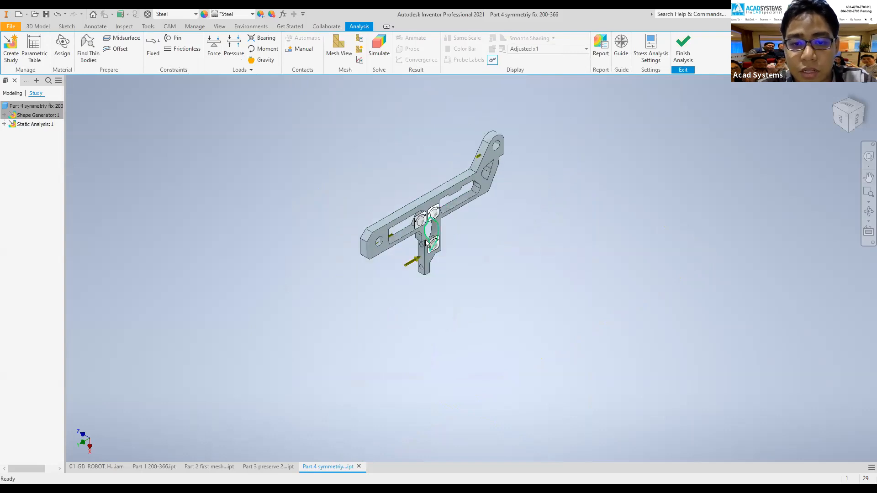
{"action": "scroll", "coordinate": [427, 242], "scroll_direction": "down", "scroll_amount": 3}
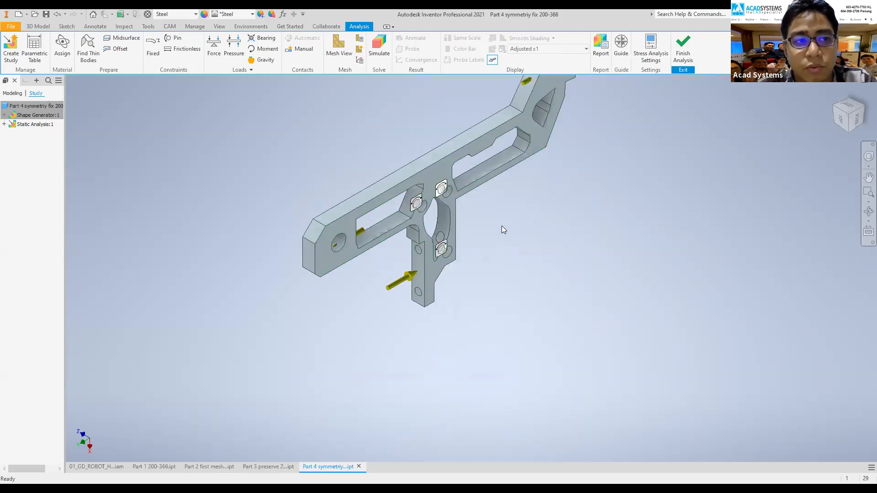
{"action": "middle_click_drag", "start_coordinate": [502, 225], "coordinate": [481, 270]}
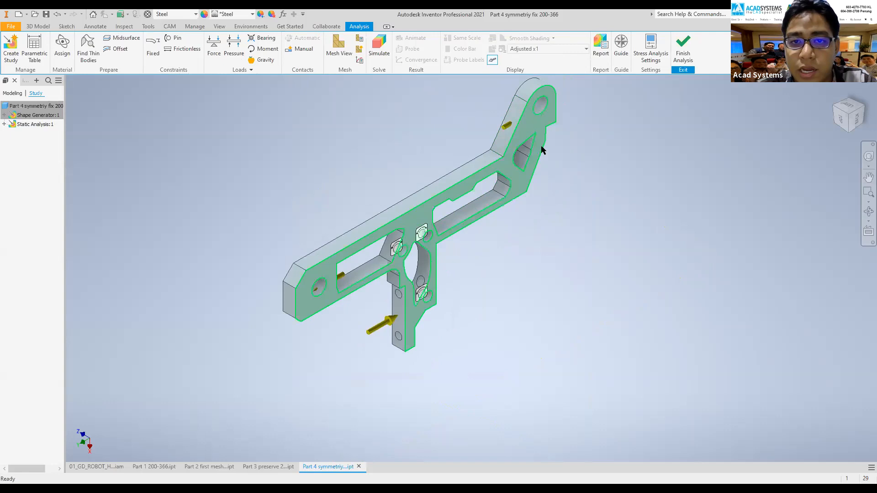
{"action": "middle_click_drag", "start_coordinate": [542, 148], "coordinate": [539, 178]}
{"action": "left_click", "coordinate": [379, 50]}
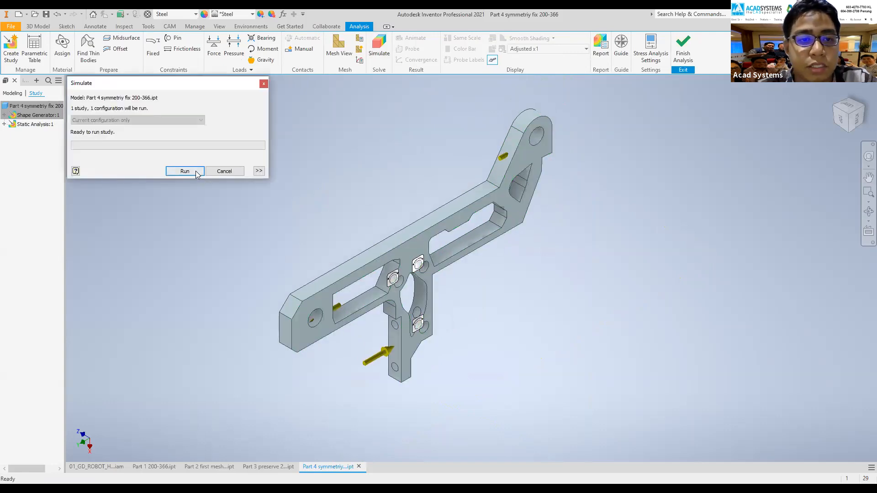
{"action": "left_click", "coordinate": [184, 171]}
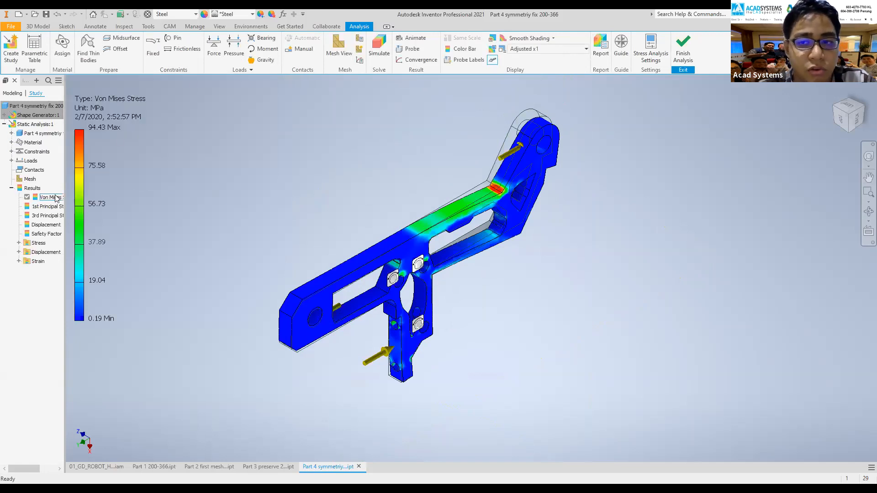
Display the Safety Factor result with the displacement scale set to Undeformed.
{"action": "double_click", "coordinate": [51, 234]}
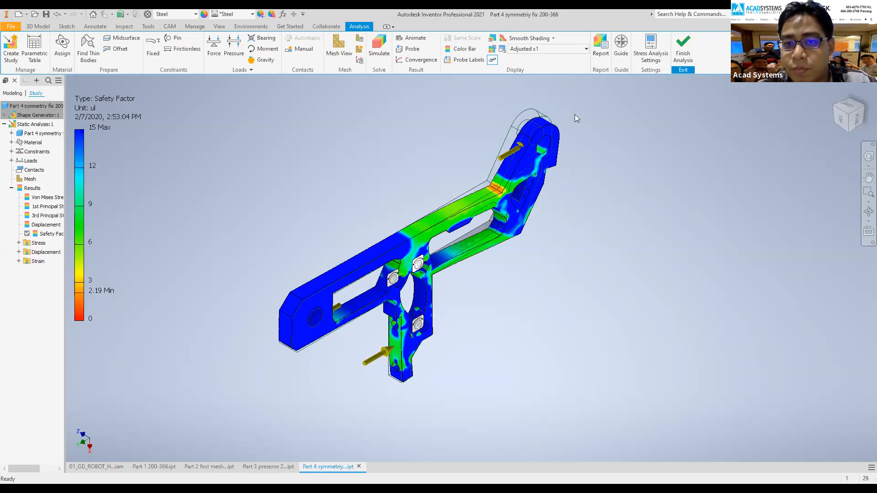
{"action": "left_click", "coordinate": [572, 50]}
{"action": "left_click", "coordinate": [540, 73]}
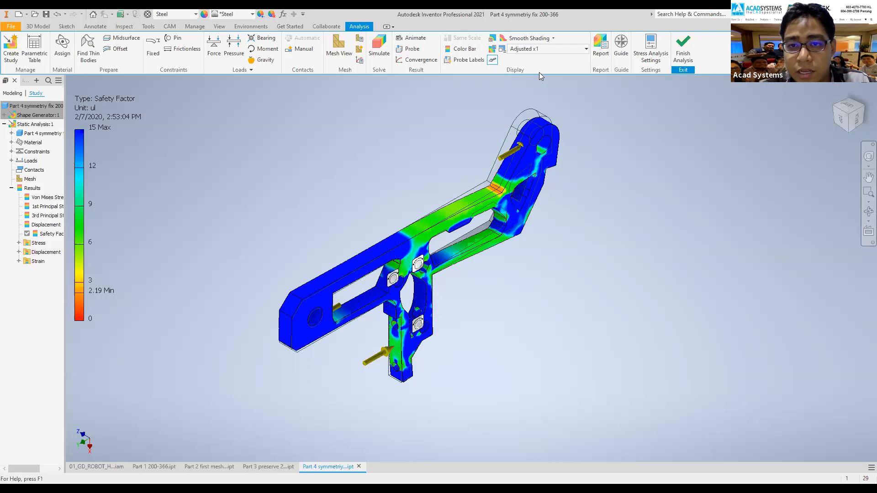
{"action": "left_click", "coordinate": [586, 48]}
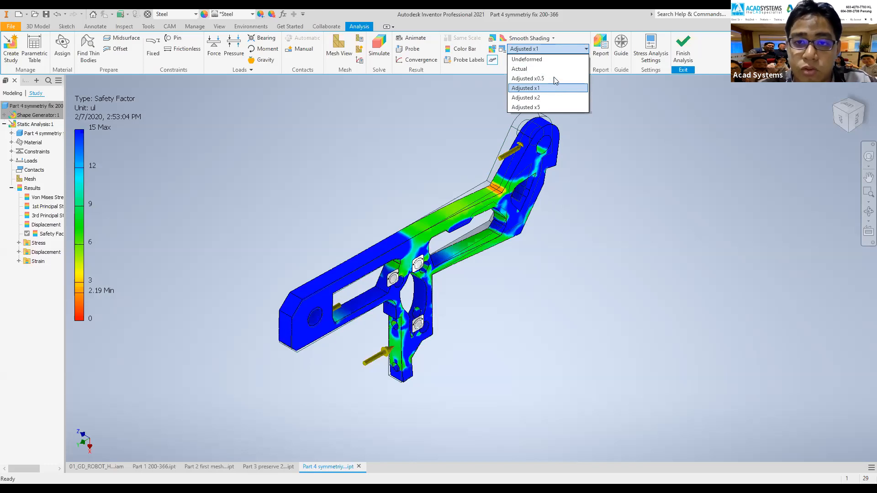
{"action": "left_click", "coordinate": [557, 61]}
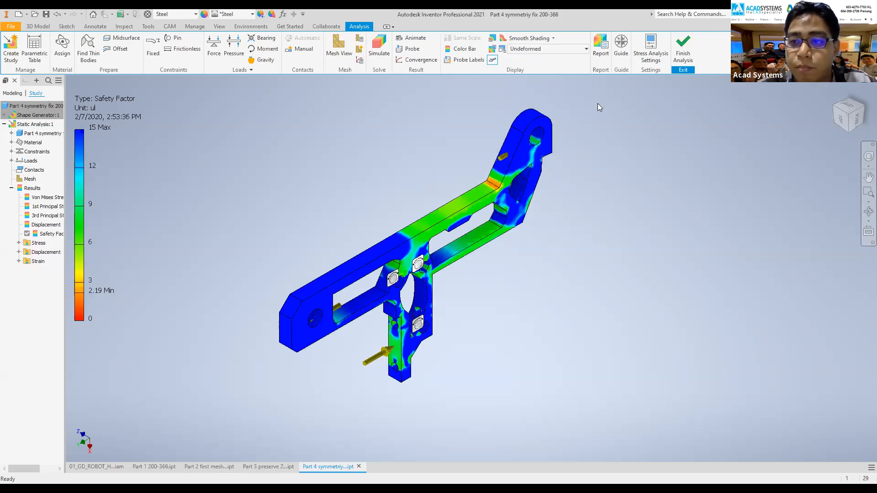
Set the displacement scale to Actual and examine the deformation along the edge of the arm's angled end.
{"action": "left_click", "coordinate": [586, 49]}
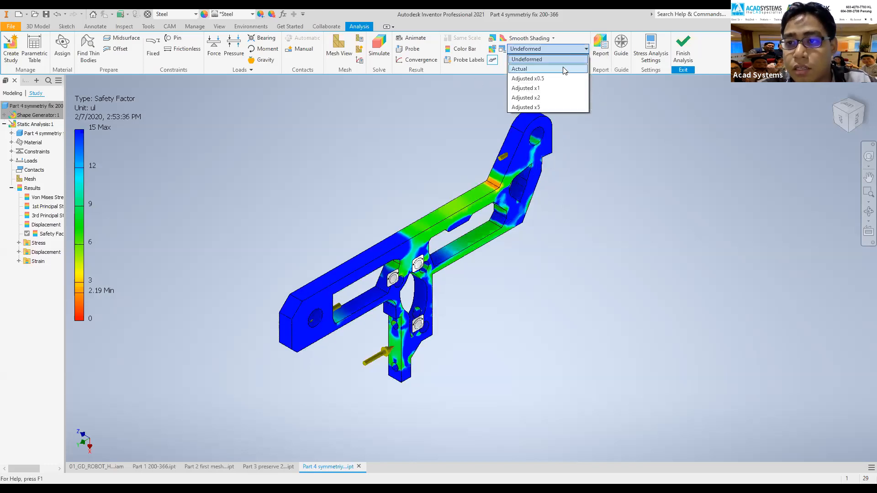
{"action": "left_click", "coordinate": [522, 71]}
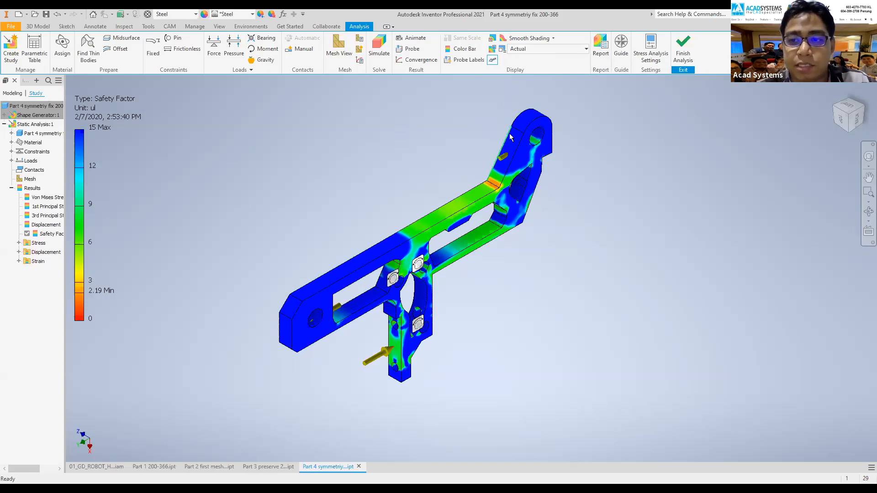
{"action": "scroll", "coordinate": [504, 147], "scroll_direction": "up", "scroll_amount": 10}
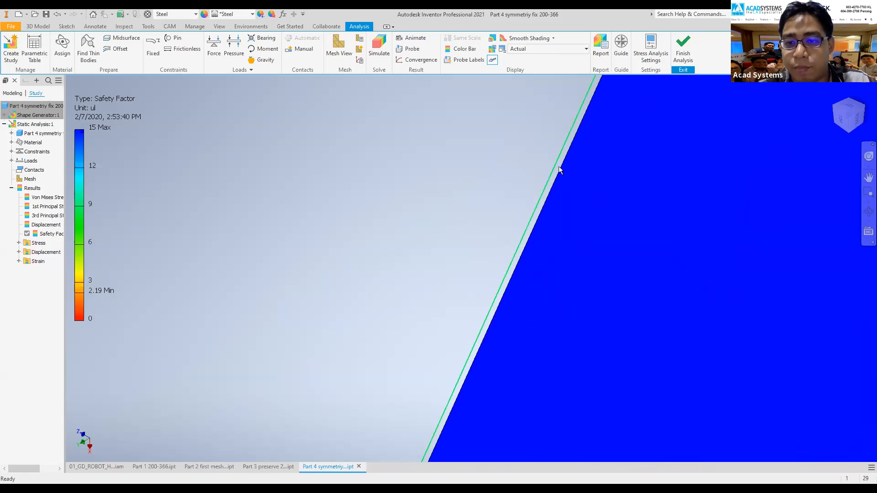
{"action": "scroll", "coordinate": [558, 167], "scroll_direction": "down", "scroll_amount": 10}
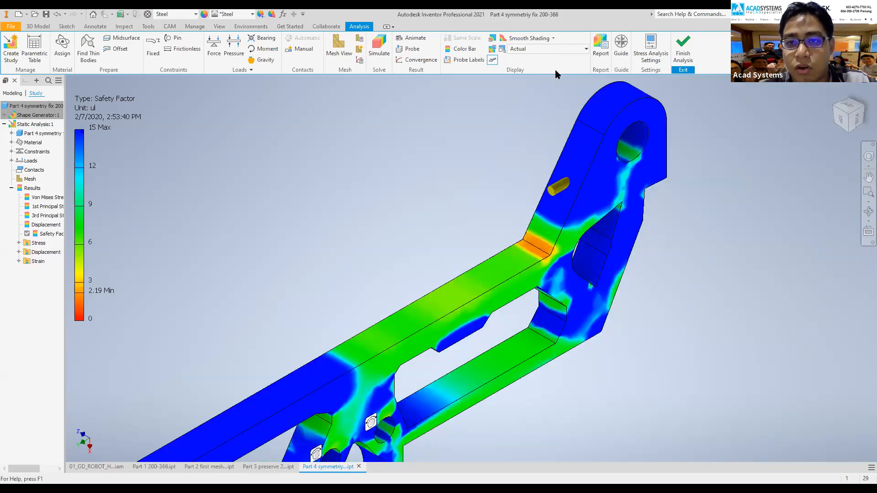
Set the displacement scale to Adjusted x1 and examine how the whole arm deforms relative to its undeformed outline.
{"action": "left_click", "coordinate": [570, 53]}
{"action": "left_click", "coordinate": [539, 87]}
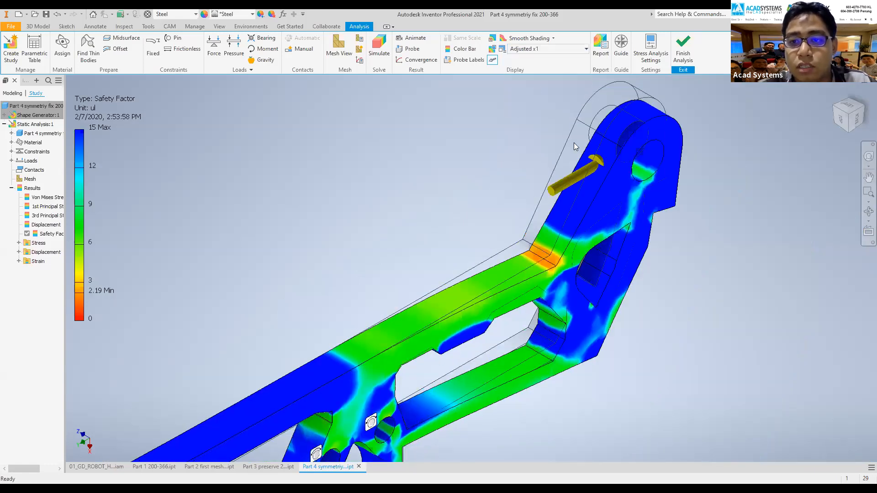
{"action": "scroll", "coordinate": [537, 164], "scroll_direction": "down", "scroll_amount": 3}
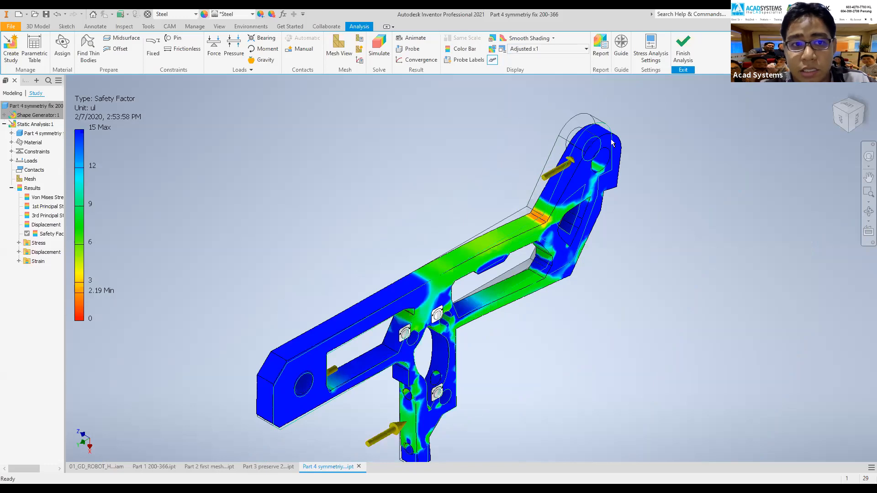
{"action": "middle_click_drag", "start_coordinate": [471, 193], "coordinate": [480, 140]}
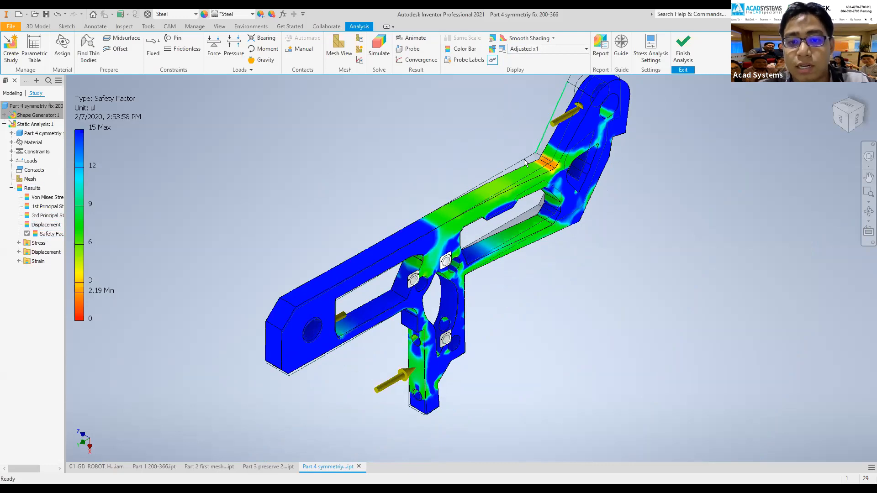
{"action": "scroll", "coordinate": [502, 174], "scroll_direction": "down", "scroll_amount": 3}
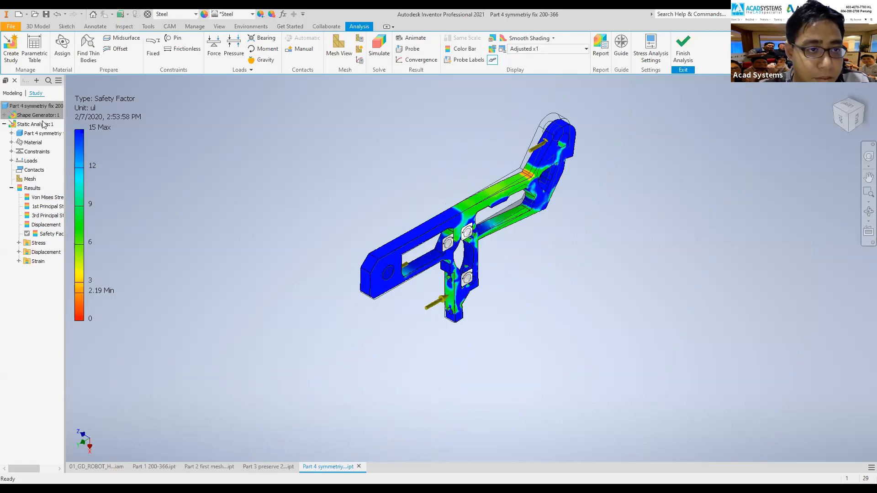
Leave the analysis and extrude-cut a small sketched rectangle through the thin strut below the slot at the arm's straight end.
{"action": "left_click", "coordinate": [682, 48]}
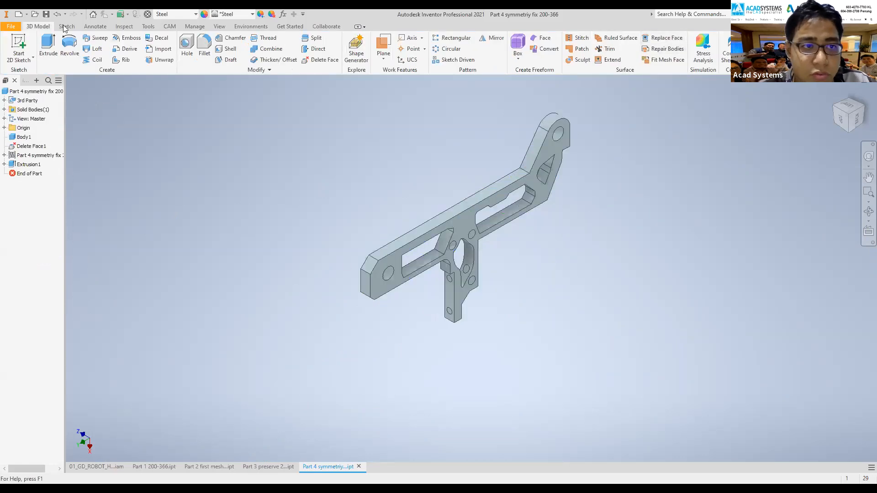
{"action": "left_click", "coordinate": [18, 45]}
{"action": "left_click", "coordinate": [429, 269]}
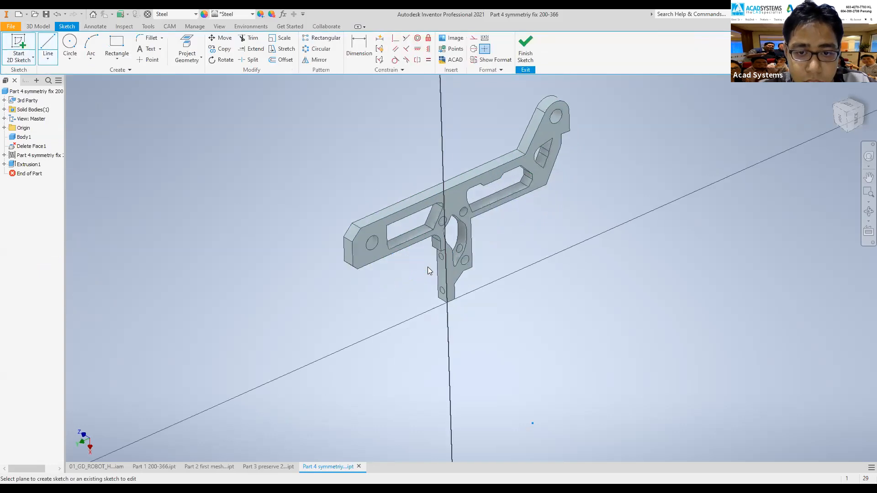
{"action": "left_click", "coordinate": [117, 43]}
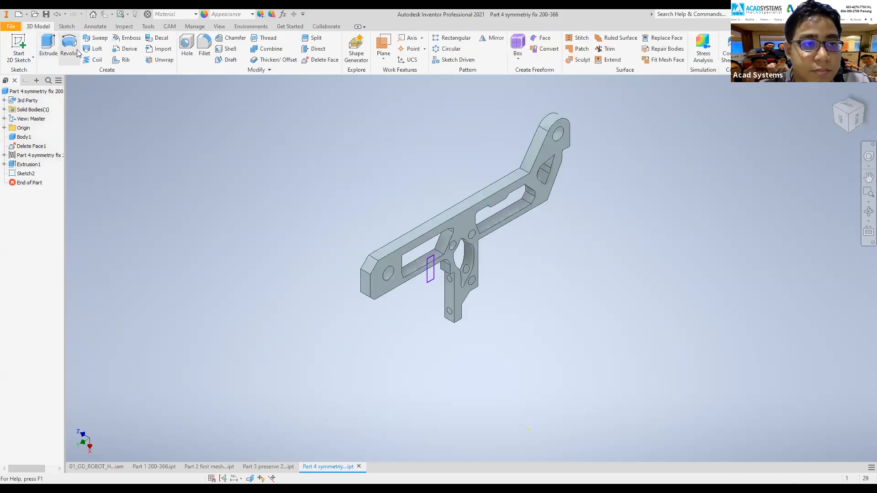
{"action": "key", "text": "e"}
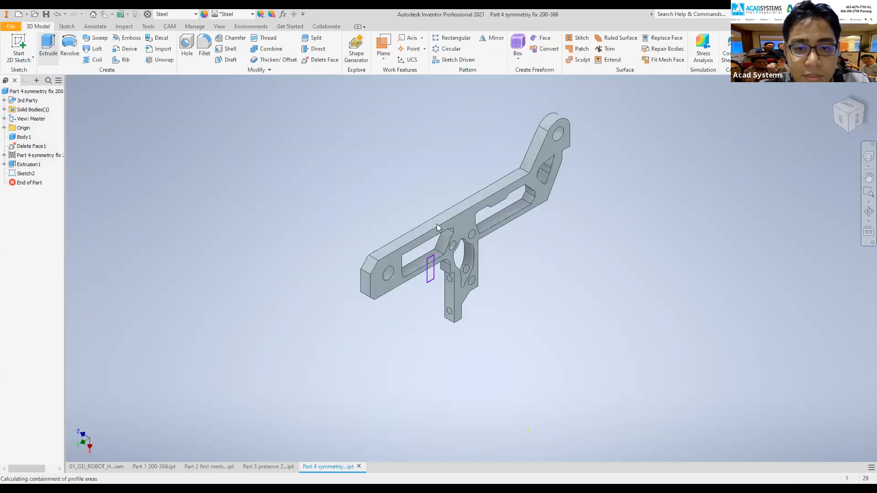
{"action": "scroll", "coordinate": [433, 276], "scroll_direction": "up", "scroll_amount": 4}
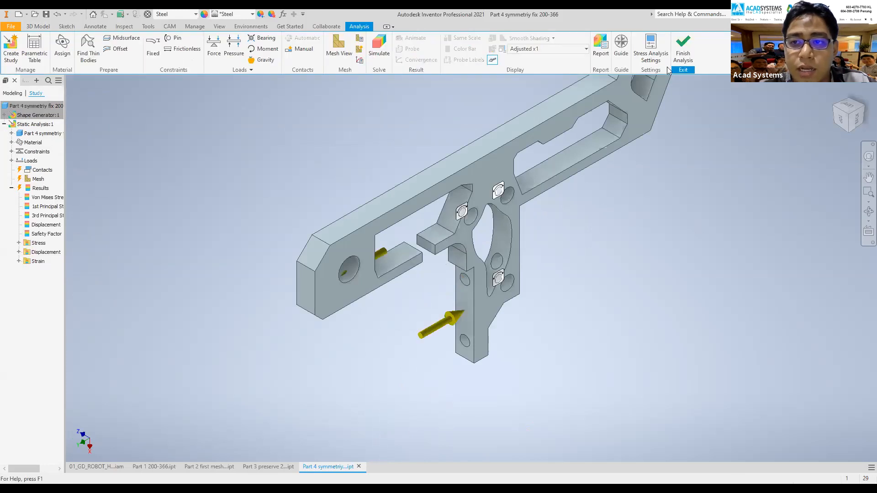
Rerun the static analysis on the arm with the severed strut and examine its Safety Factor result.
{"action": "left_click", "coordinate": [379, 48]}
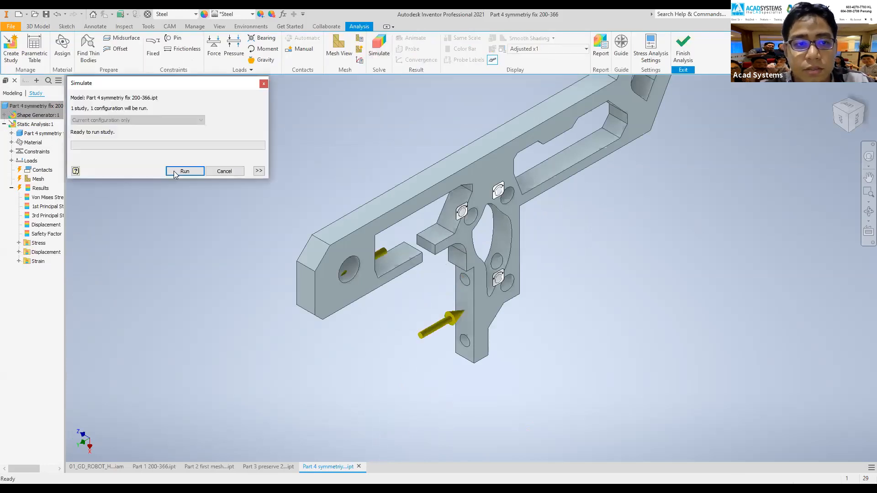
{"action": "left_click", "coordinate": [177, 173]}
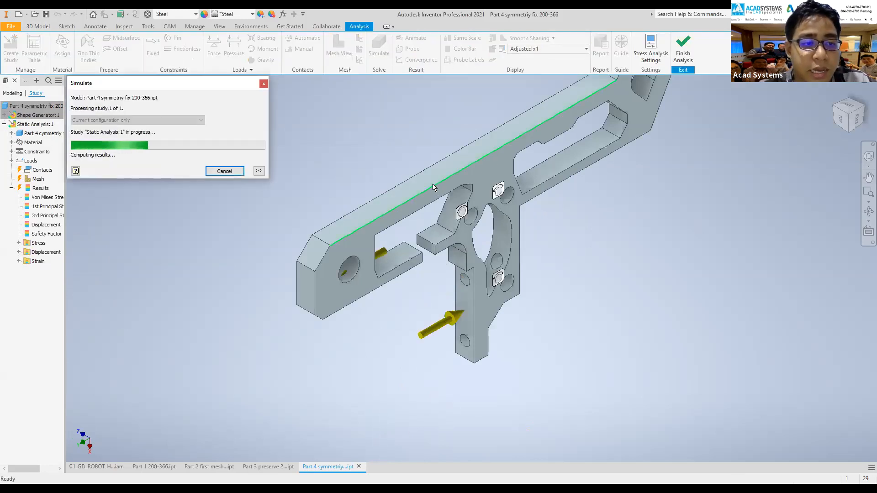
{"action": "double_click", "coordinate": [46, 233]}
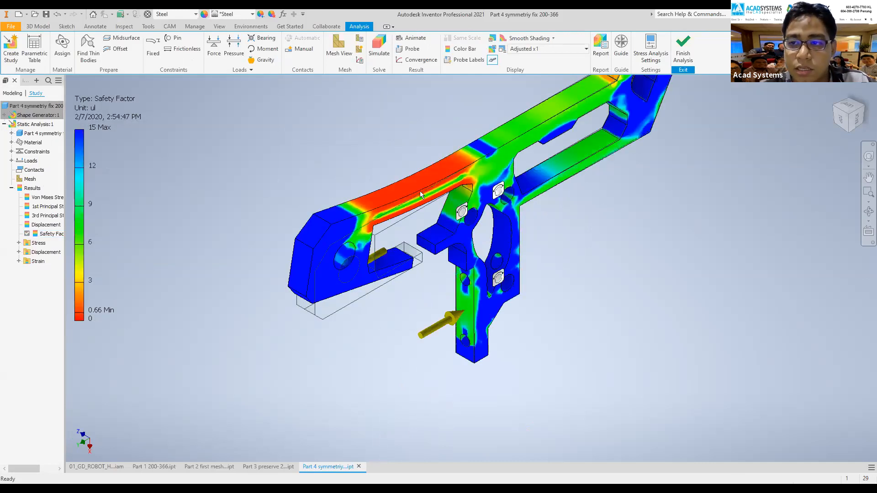
{"action": "middle_click_drag", "start_coordinate": [435, 221], "coordinate": [341, 287]}
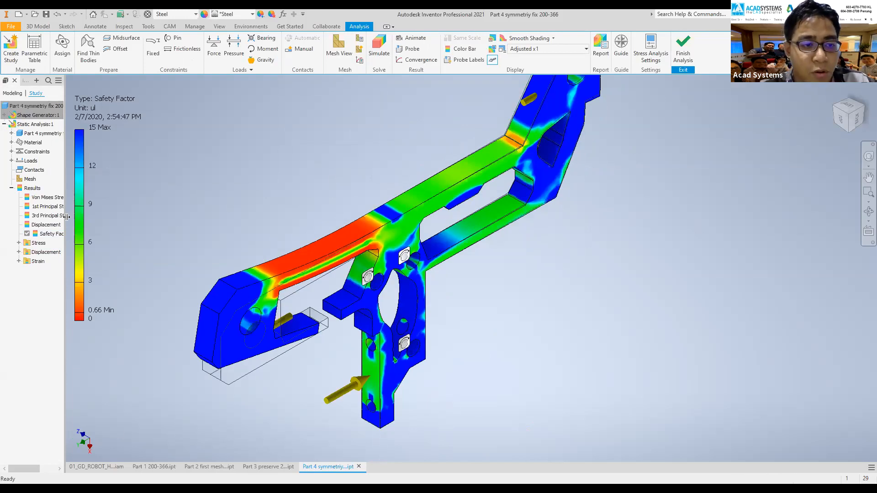
Leave the analysis and delete the extruded cut through the lower strut, restoring the closed slot.
{"action": "left_click", "coordinate": [683, 50]}
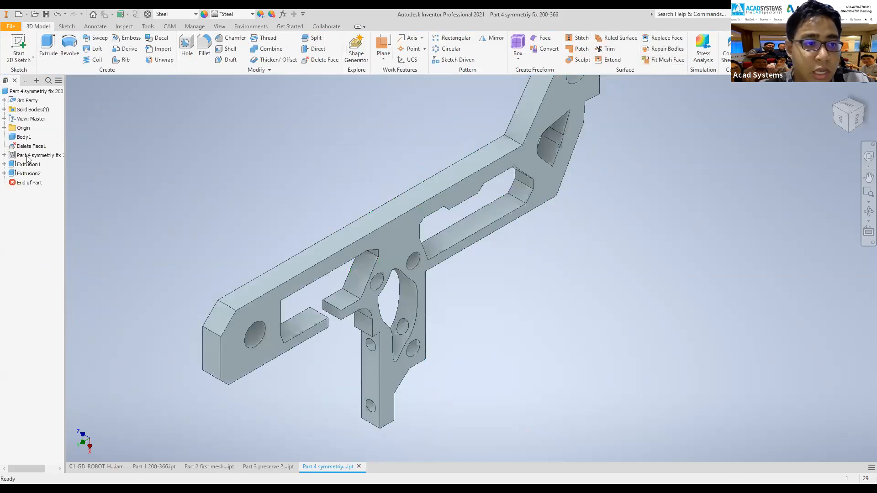
{"action": "right_click", "coordinate": [26, 174]}
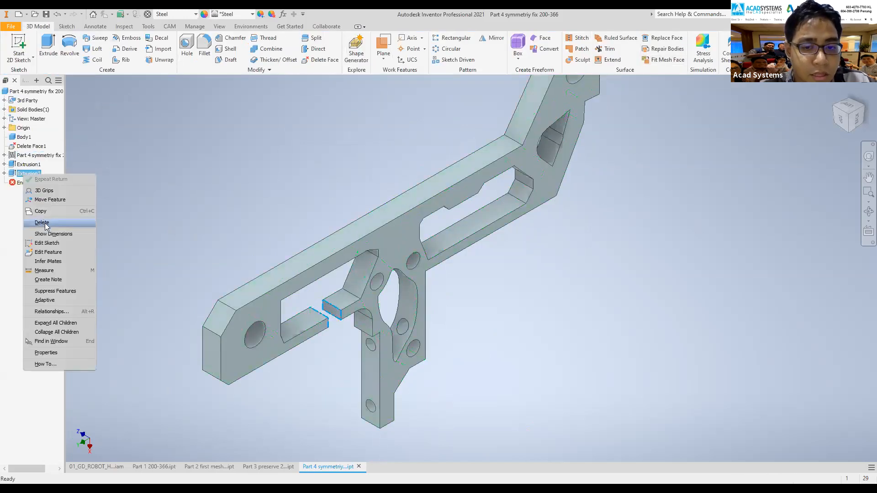
{"action": "left_click", "coordinate": [41, 222]}
{"action": "left_click", "coordinate": [115, 128]}
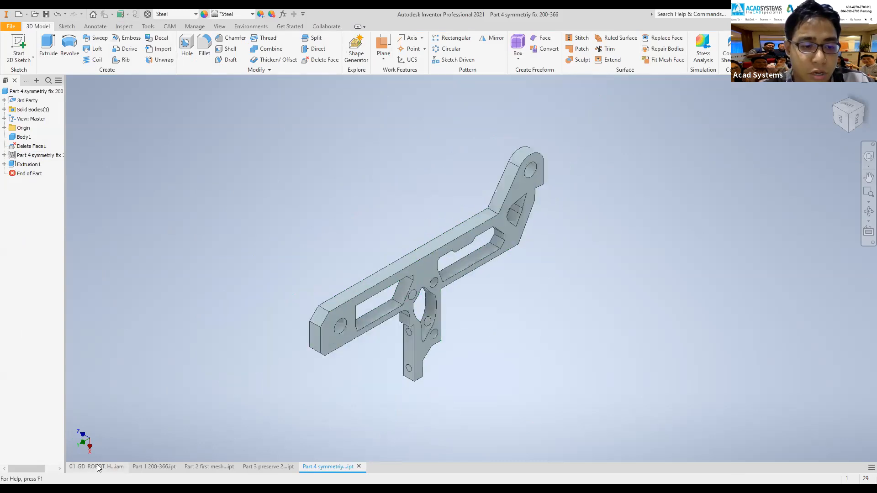
Open part 200-366 from the robot assembly, unsuppress its lightening cut, and review the updated arms back in the assembly.
{"action": "left_click", "coordinate": [96, 467]}
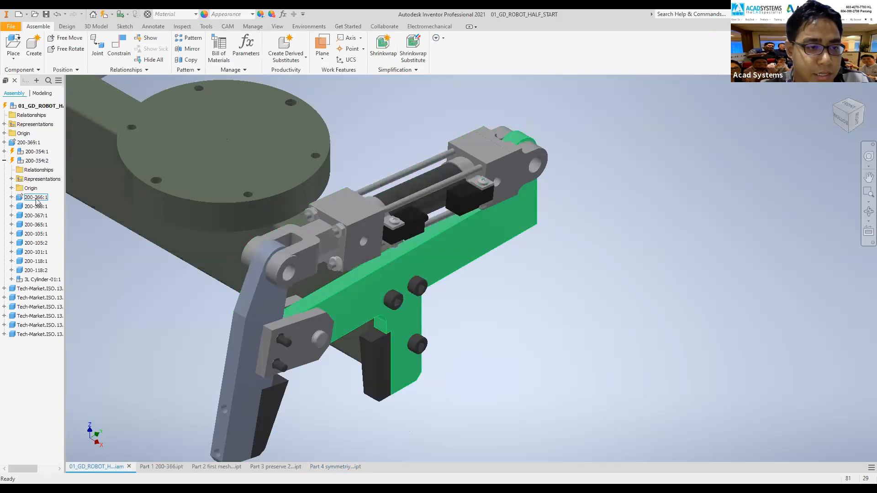
{"action": "right_click", "coordinate": [35, 197]}
{"action": "left_click", "coordinate": [65, 223]}
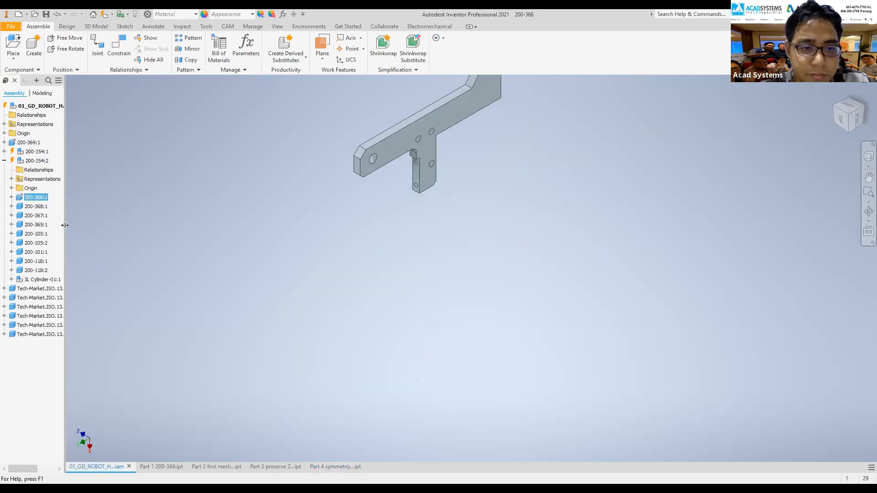
{"action": "right_click", "coordinate": [40, 180]}
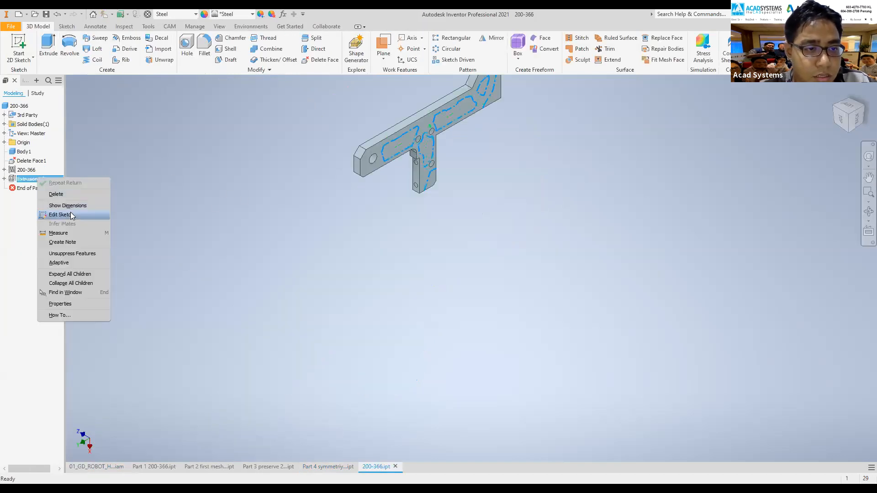
{"action": "left_click", "coordinate": [77, 255]}
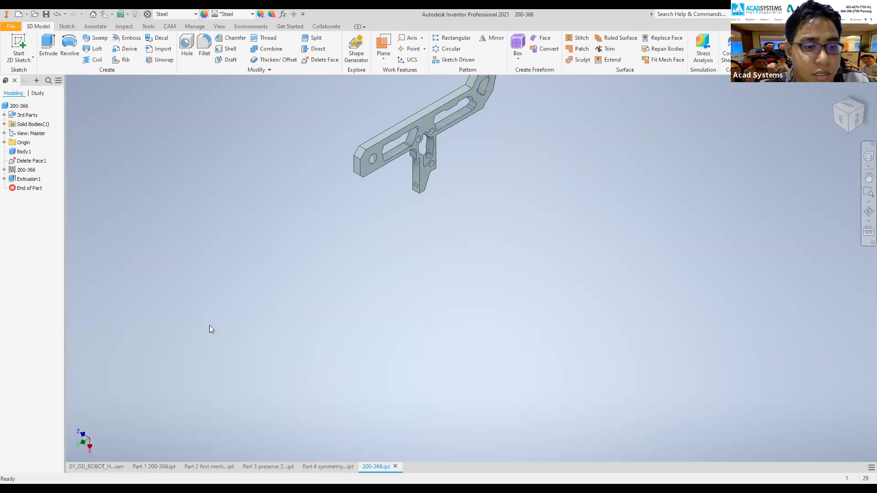
{"action": "left_click", "coordinate": [111, 466]}
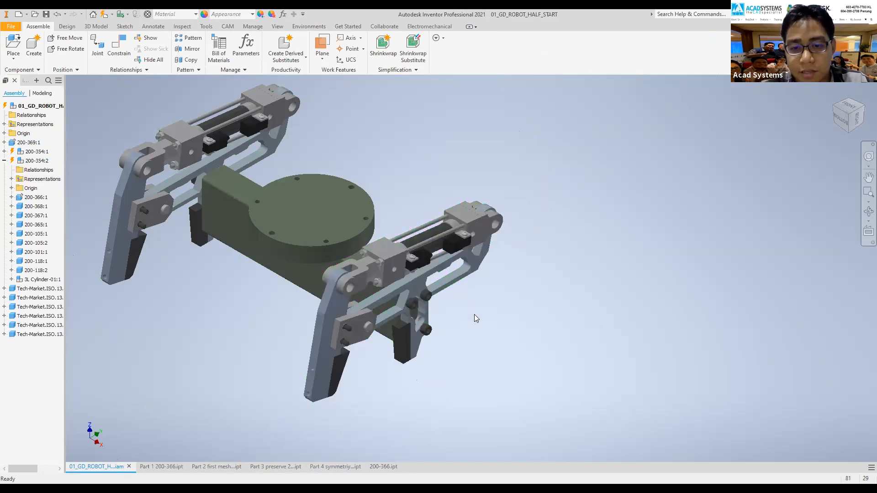
{"action": "scroll", "coordinate": [459, 294], "scroll_direction": "down", "scroll_amount": 3}
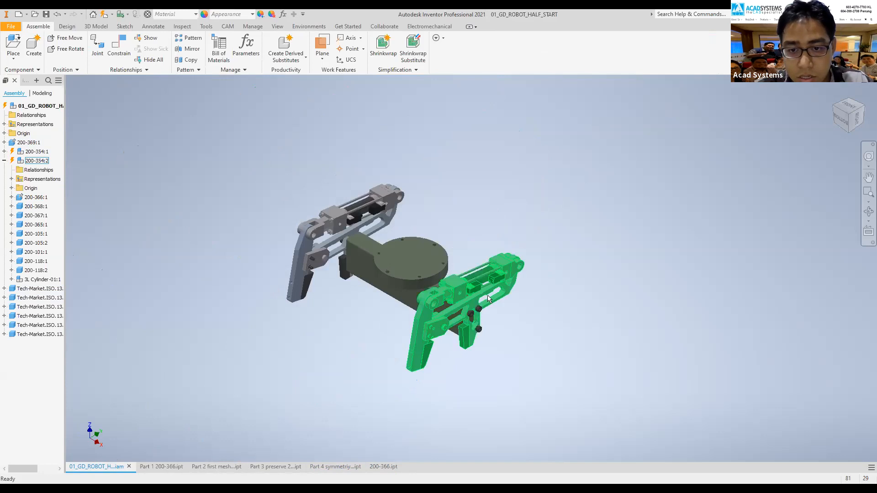